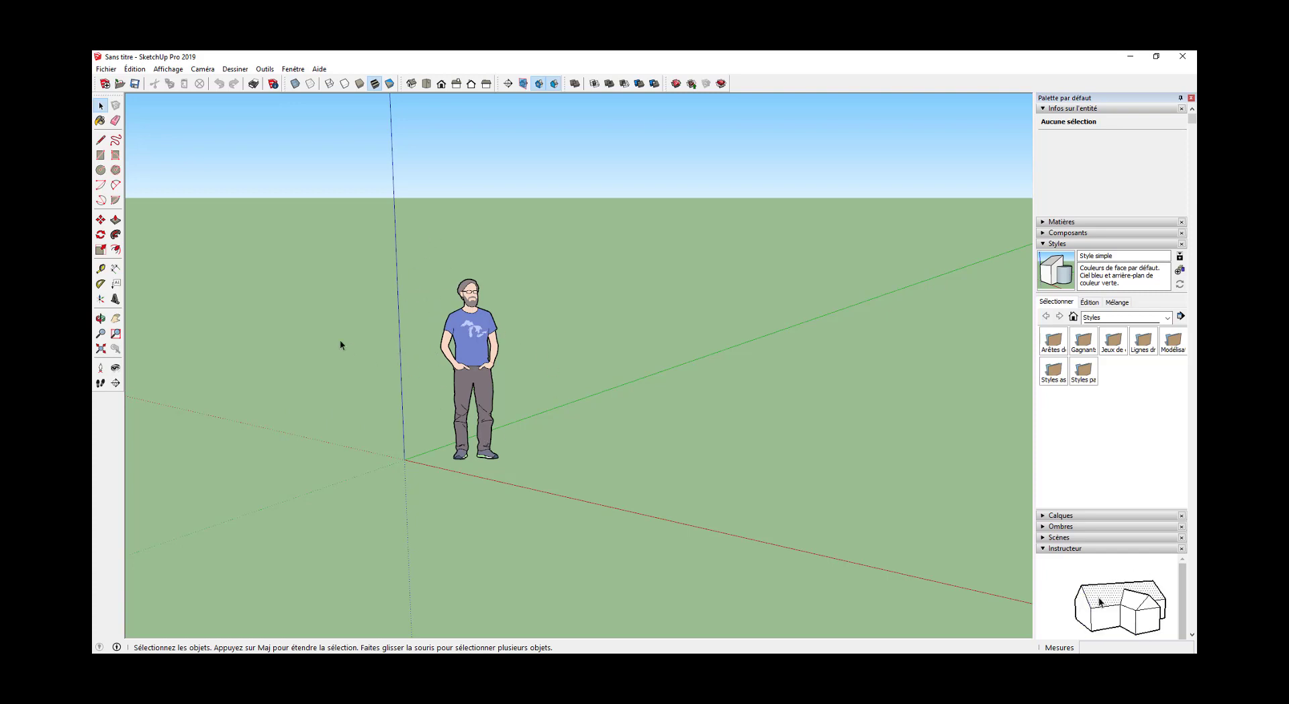
Review the sections available in the default tray and collapse its entity info and instructor sections.
left_click(292, 69)
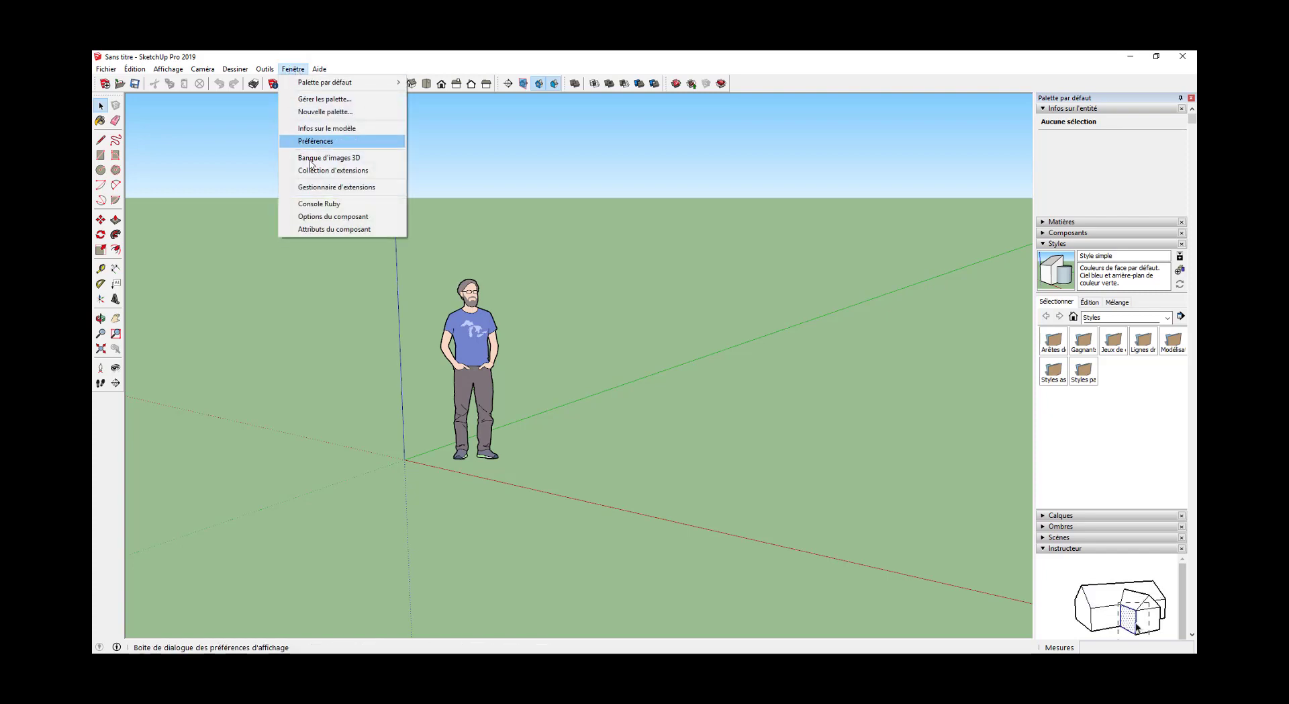
mouse_move(313, 83)
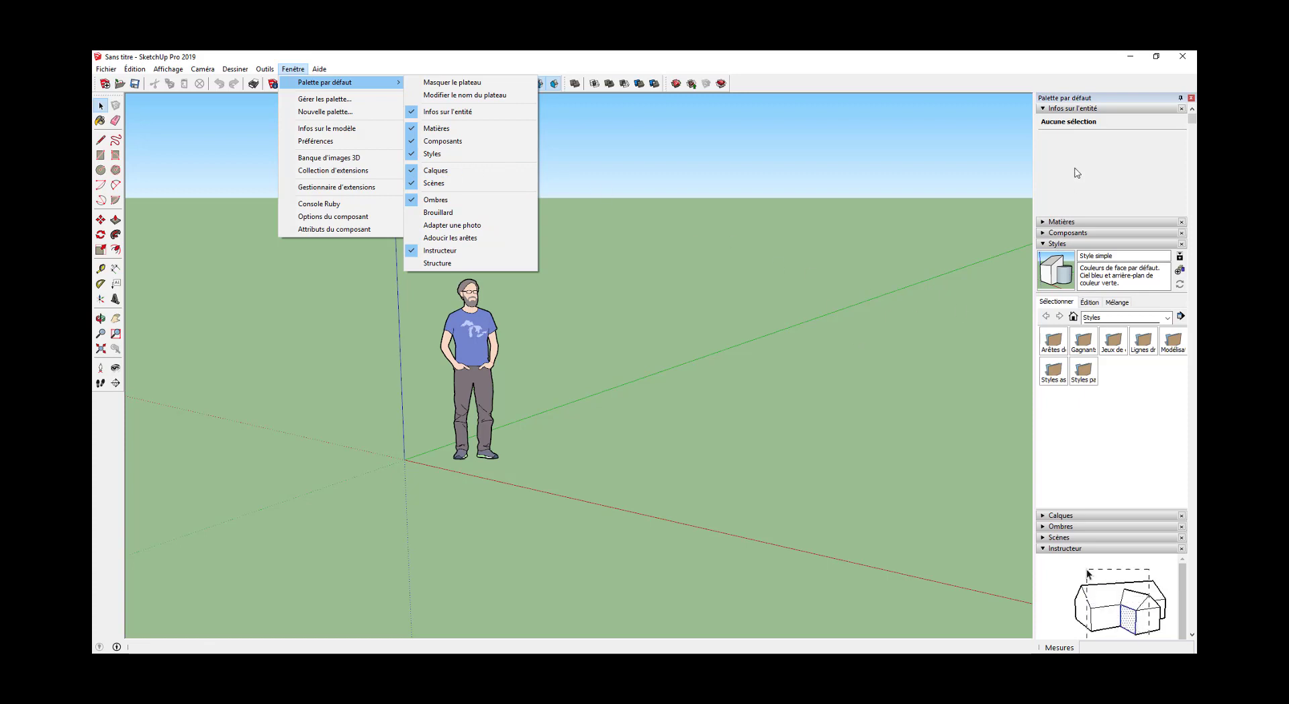
left_click(1074, 108)
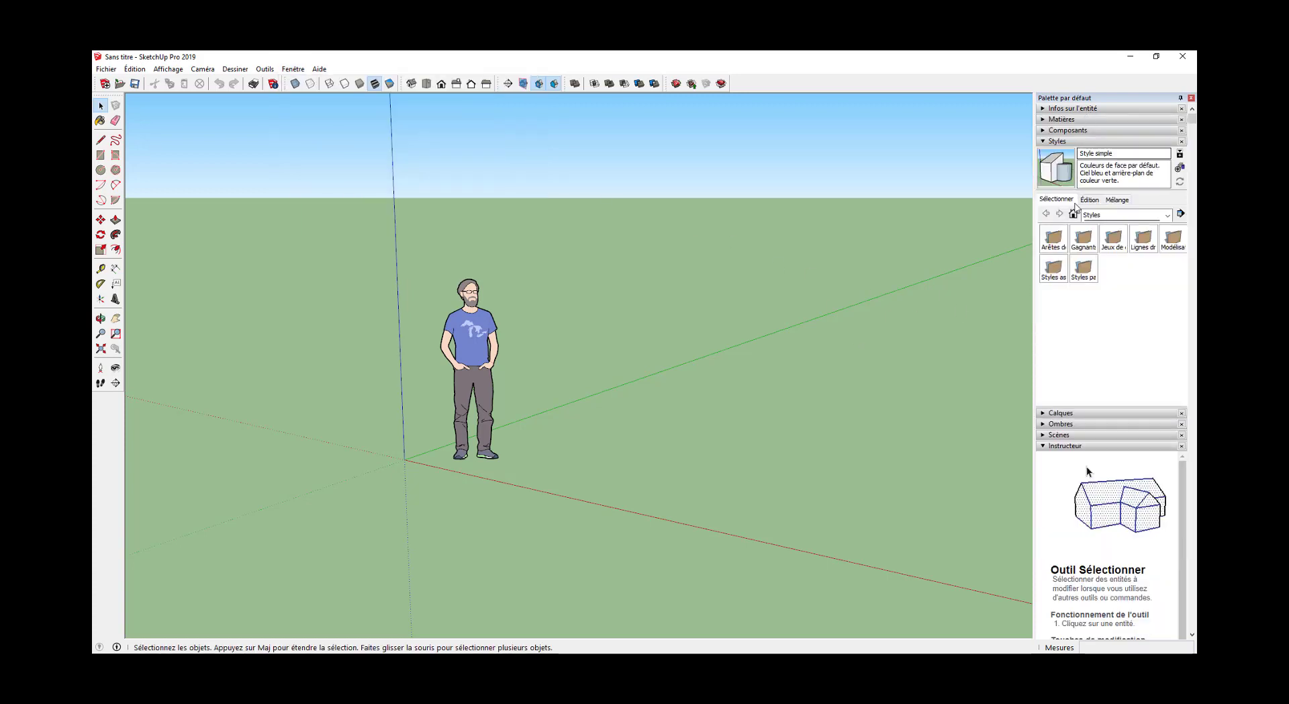
left_click(1058, 447)
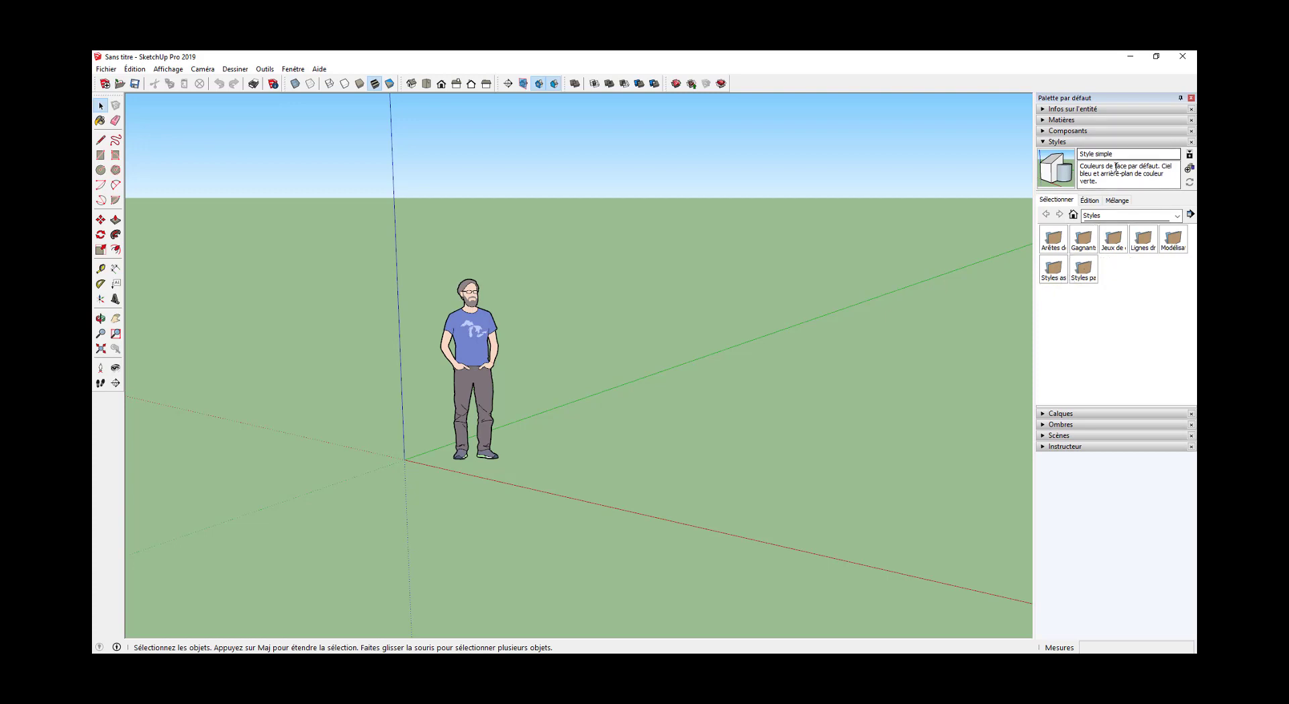
Create a new style in the model, name it SUCAD and clear its description.
left_click(1189, 170)
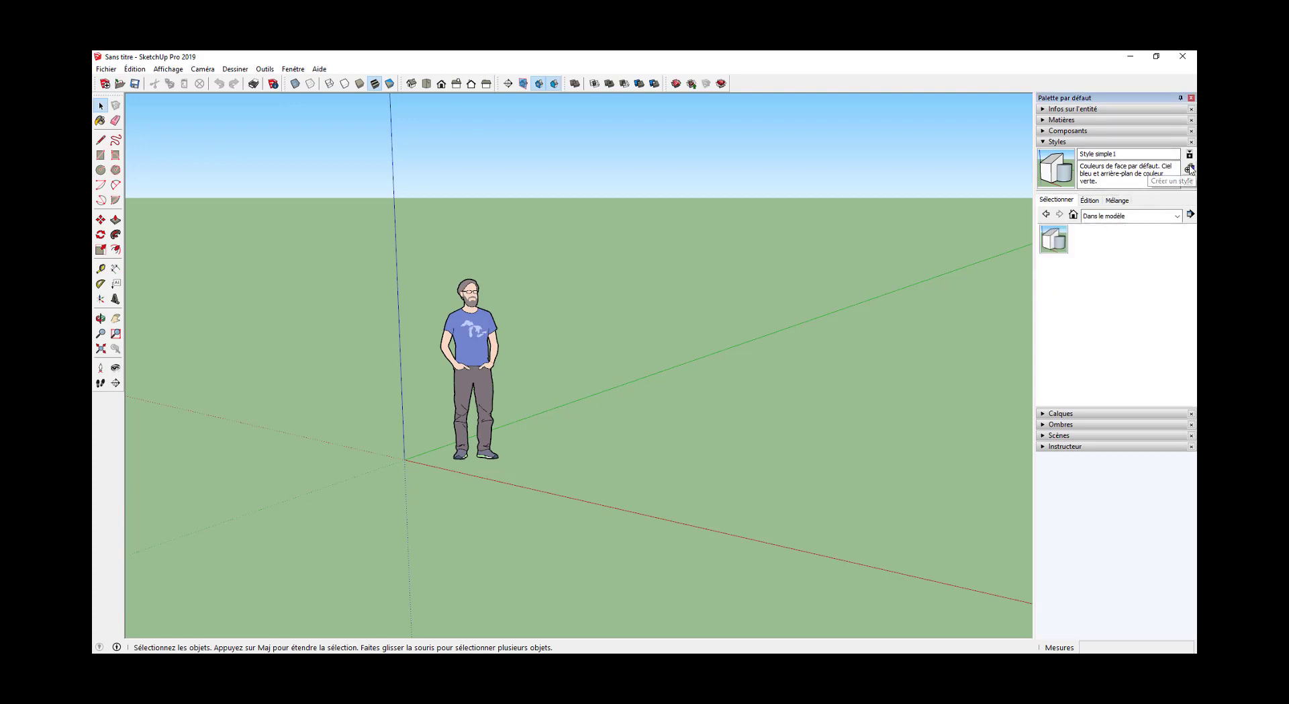
left_click_drag(1132, 155, 1061, 146)
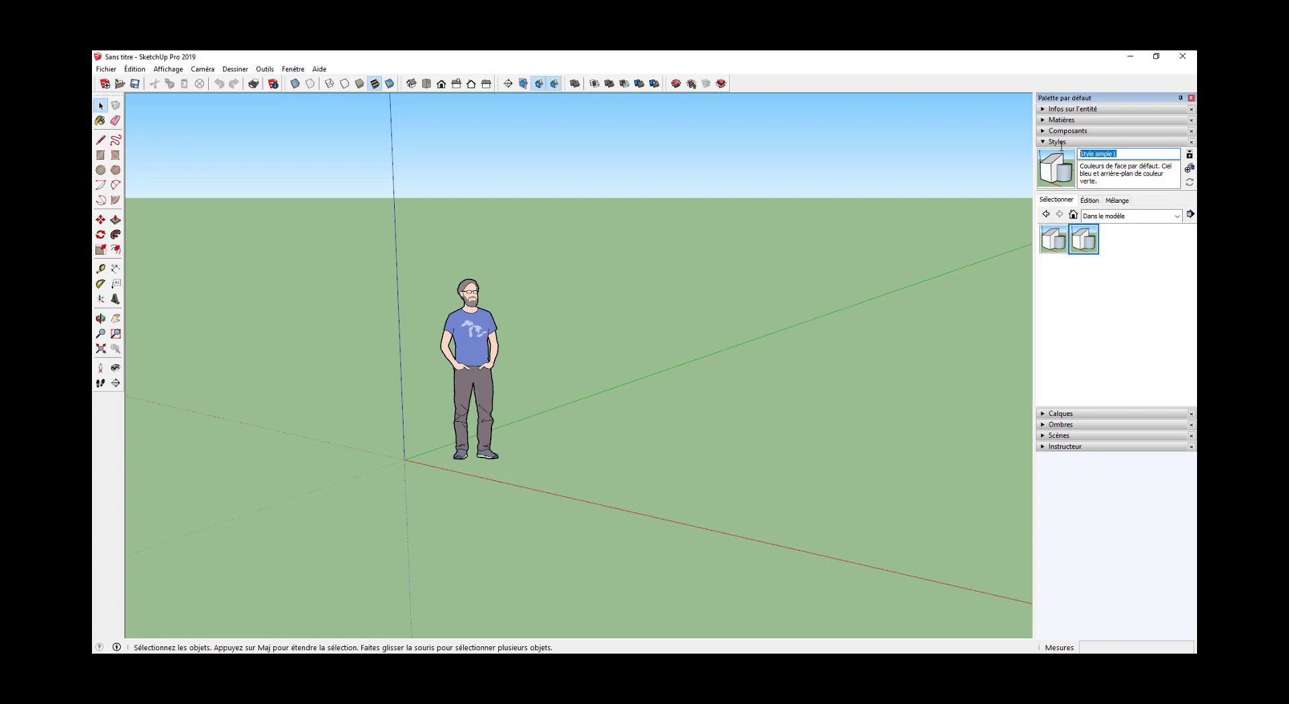
key("Caps_Lock")
type("SUCAD")
key("Caps_Lock")
left_click_drag(1173, 166, 1075, 166)
key("Delete")
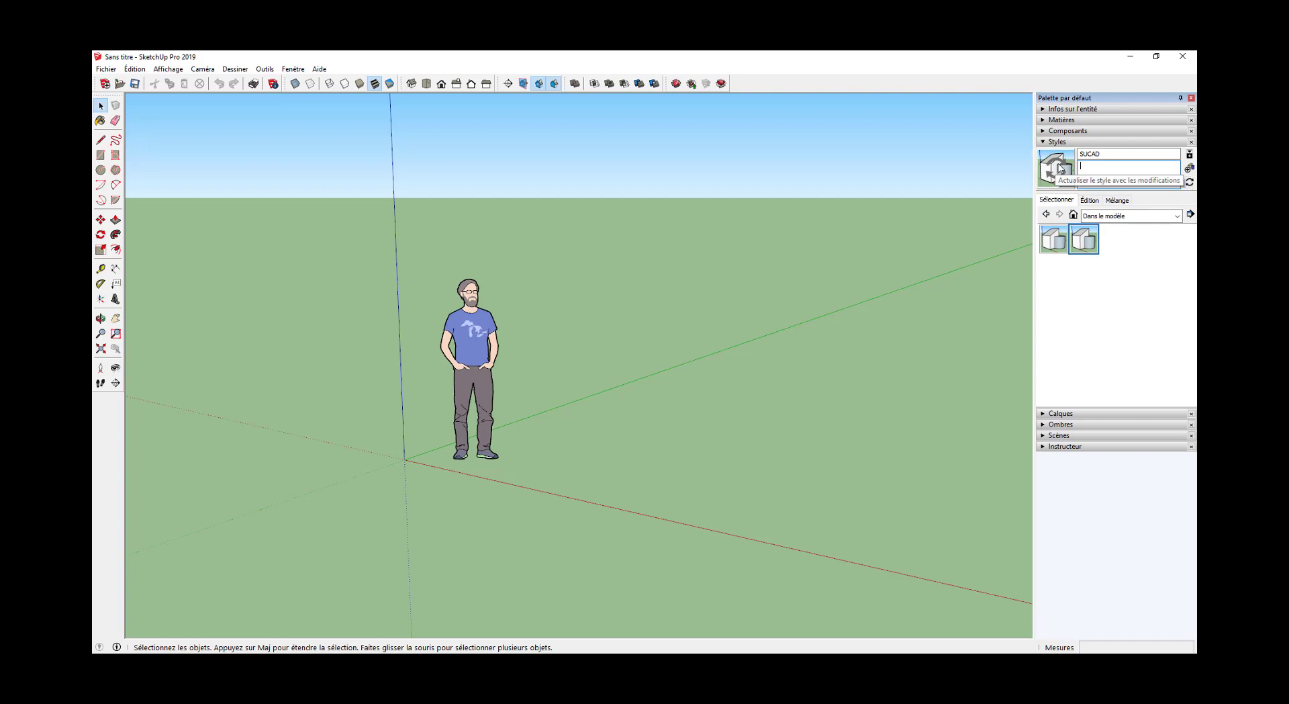
left_click(1088, 155)
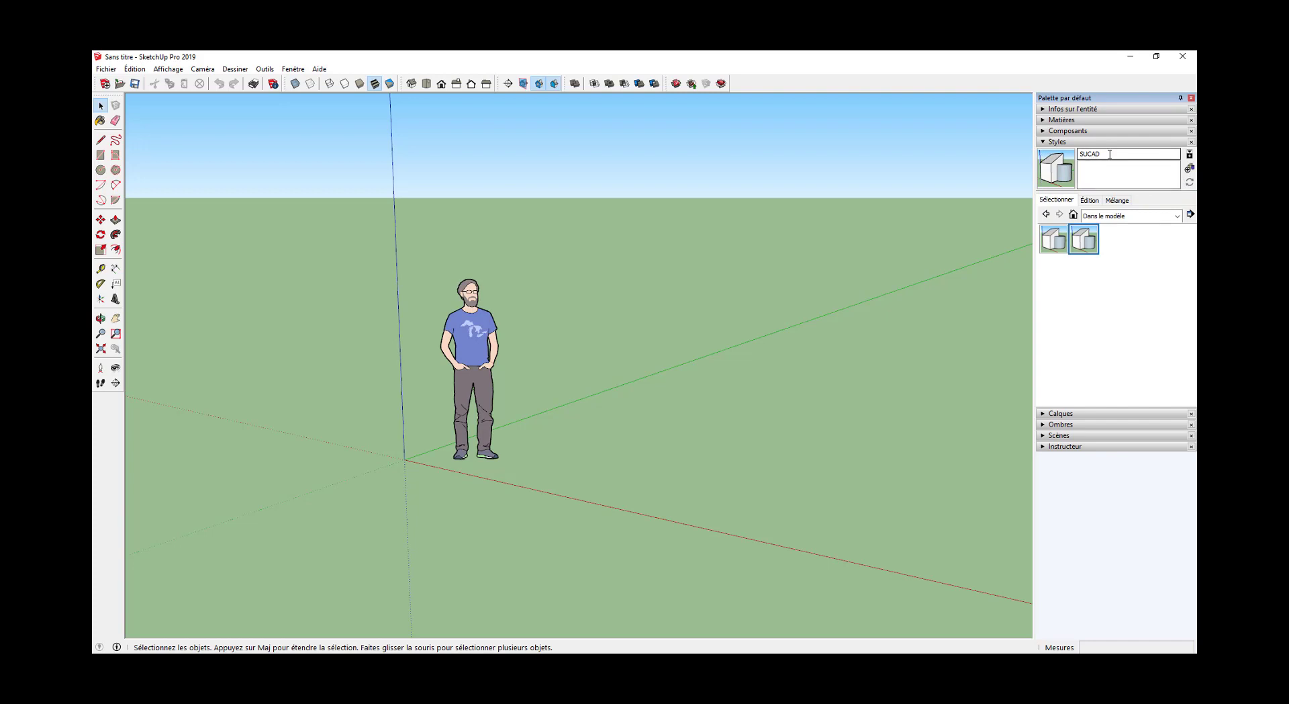
left_click(1102, 169)
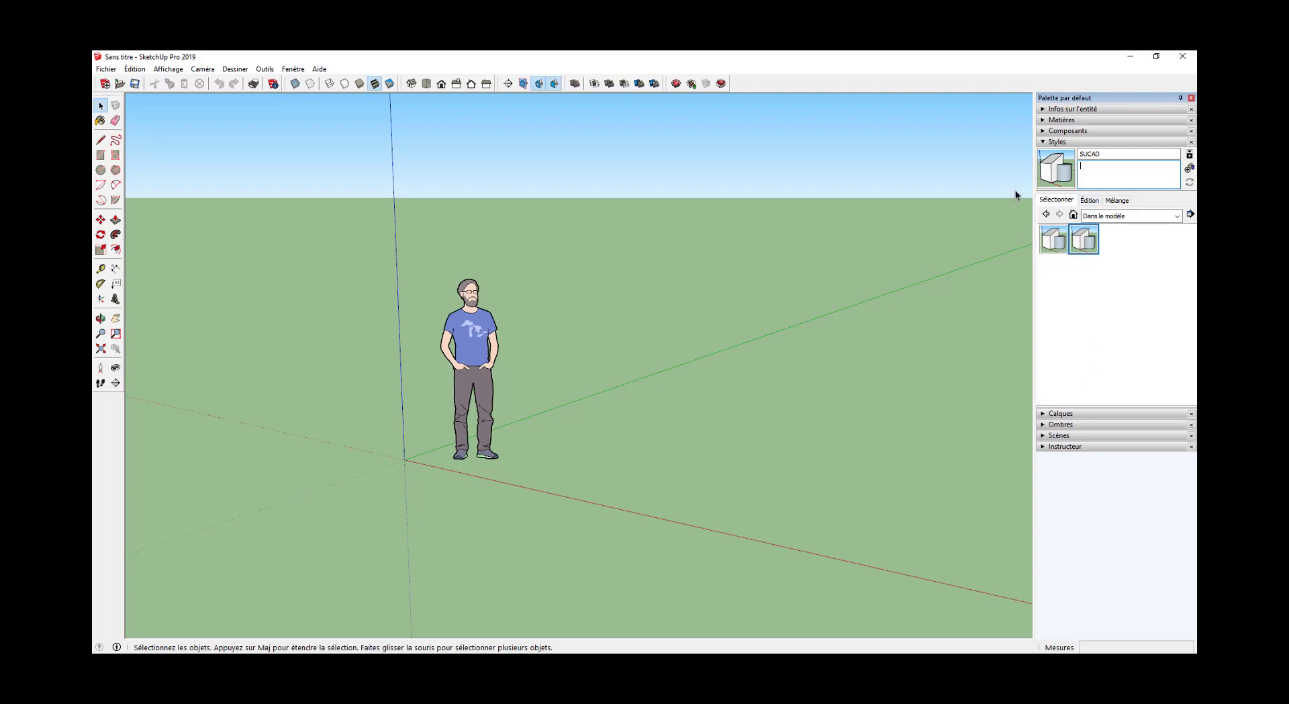
Open the edge settings of the SUCAD style for editing.
left_click(1089, 216)
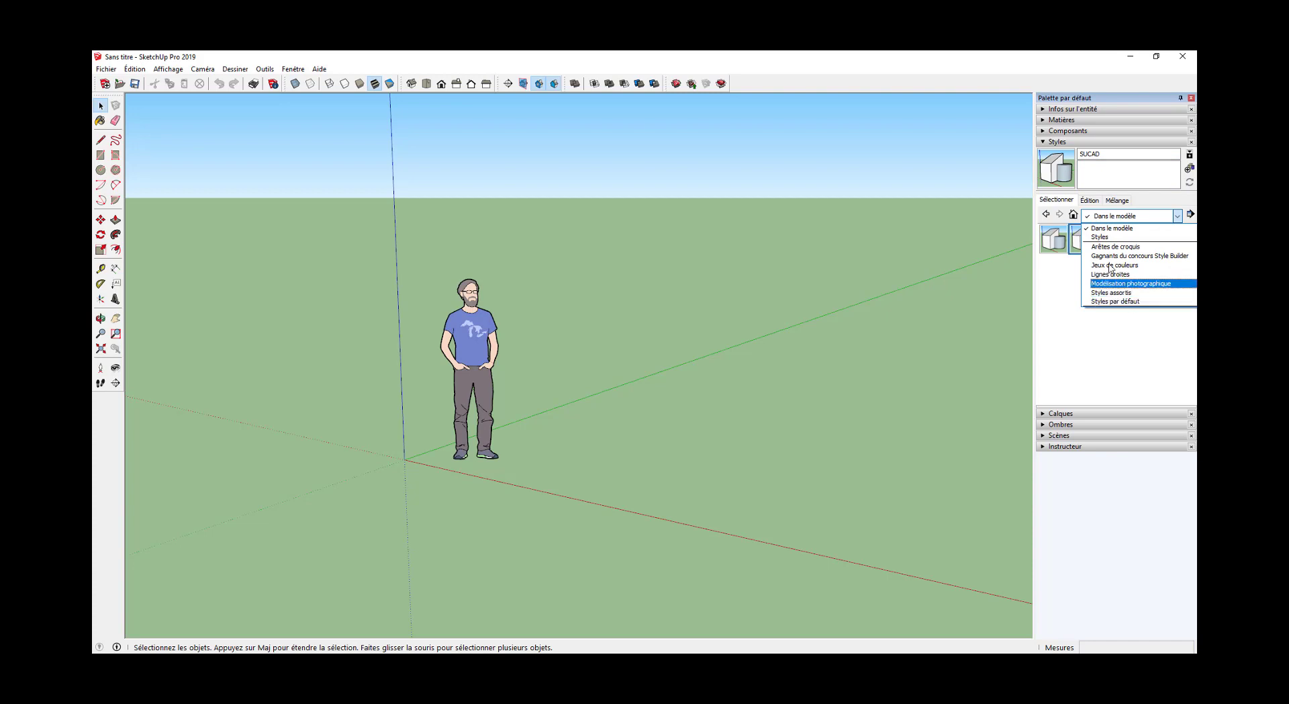
left_click(1064, 294)
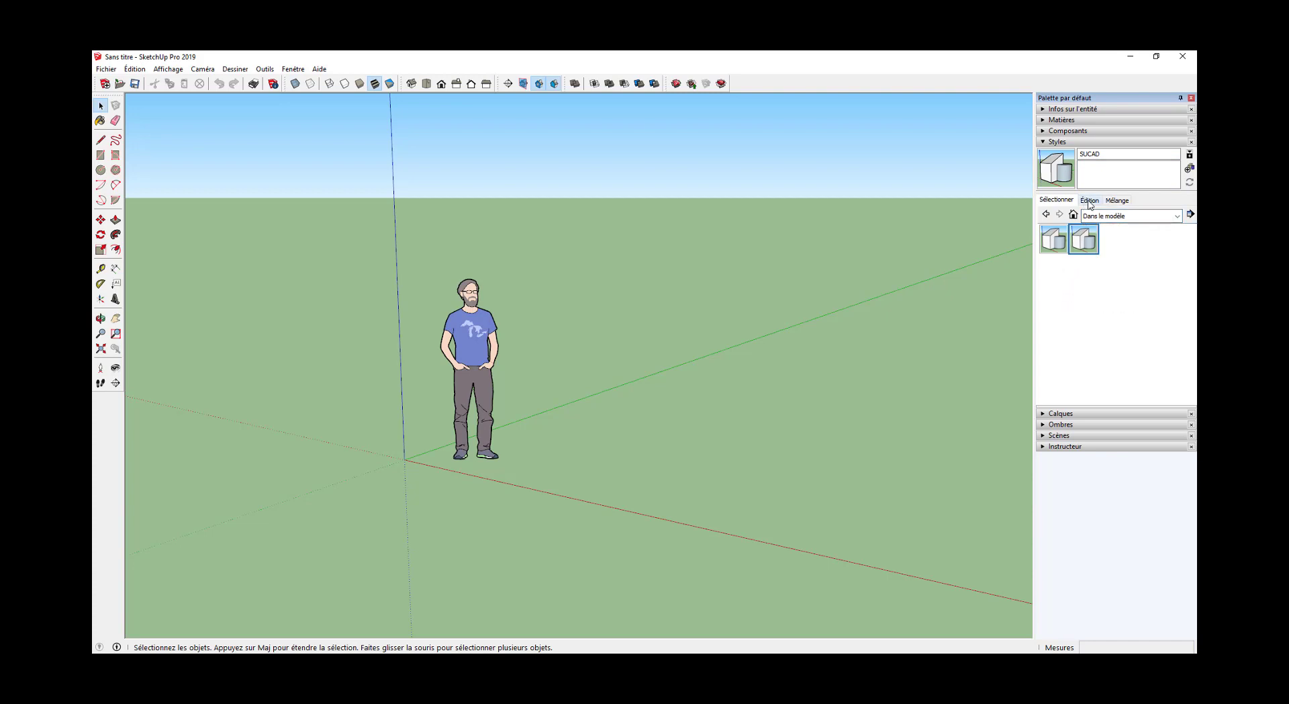
left_click(1090, 201)
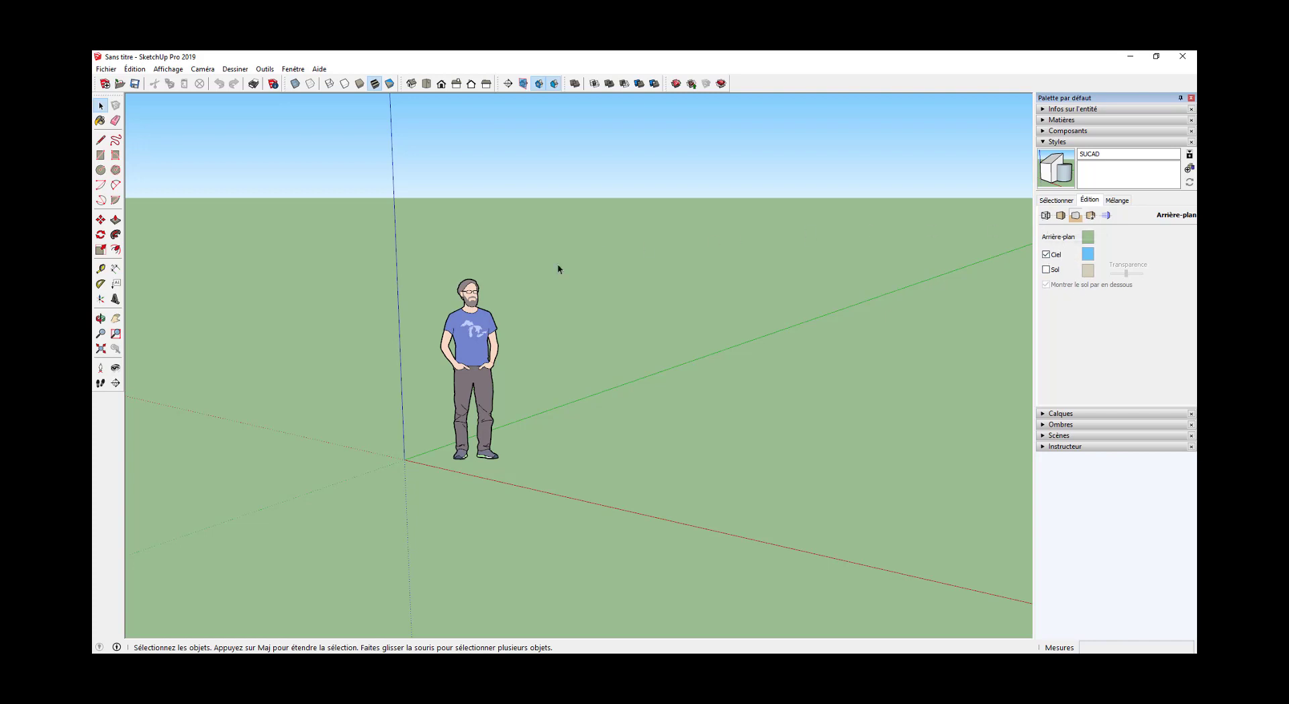
left_click(1046, 216)
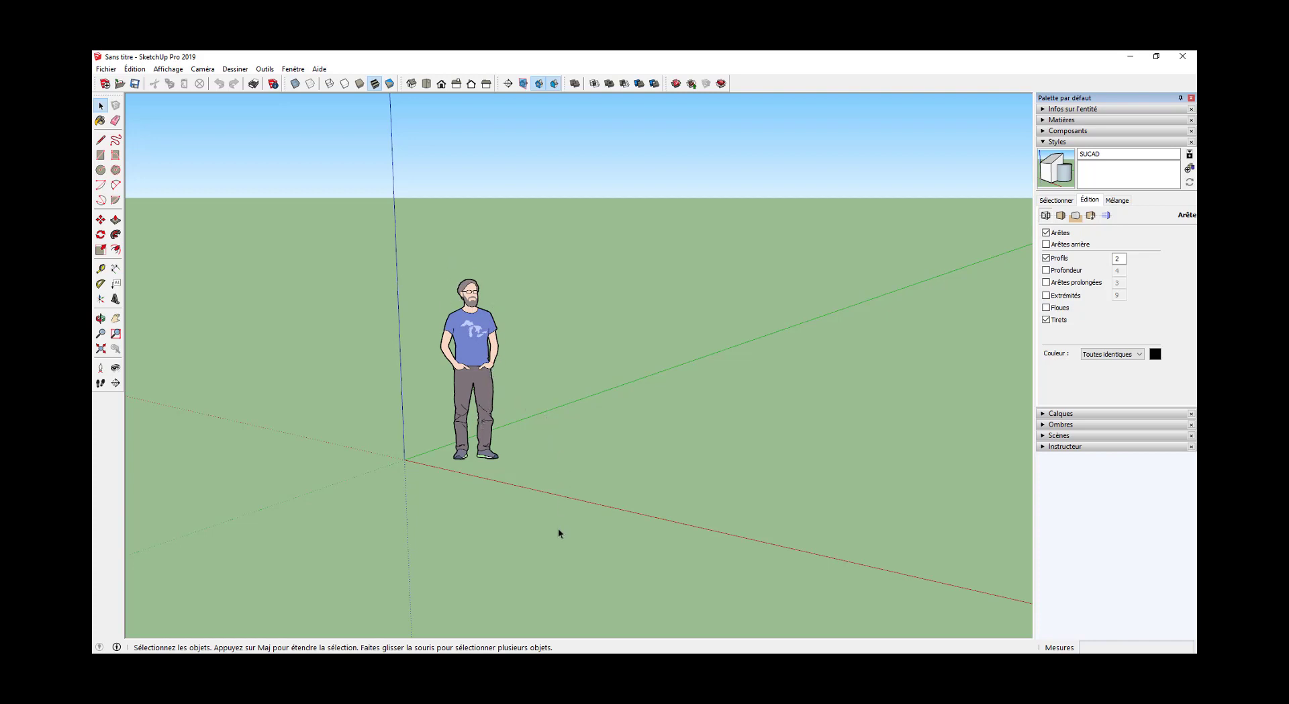
Draw a rectangle on the ground beside the human figure and extrude it upward into a box with Push/Pull.
key("r")
left_click(566, 453)
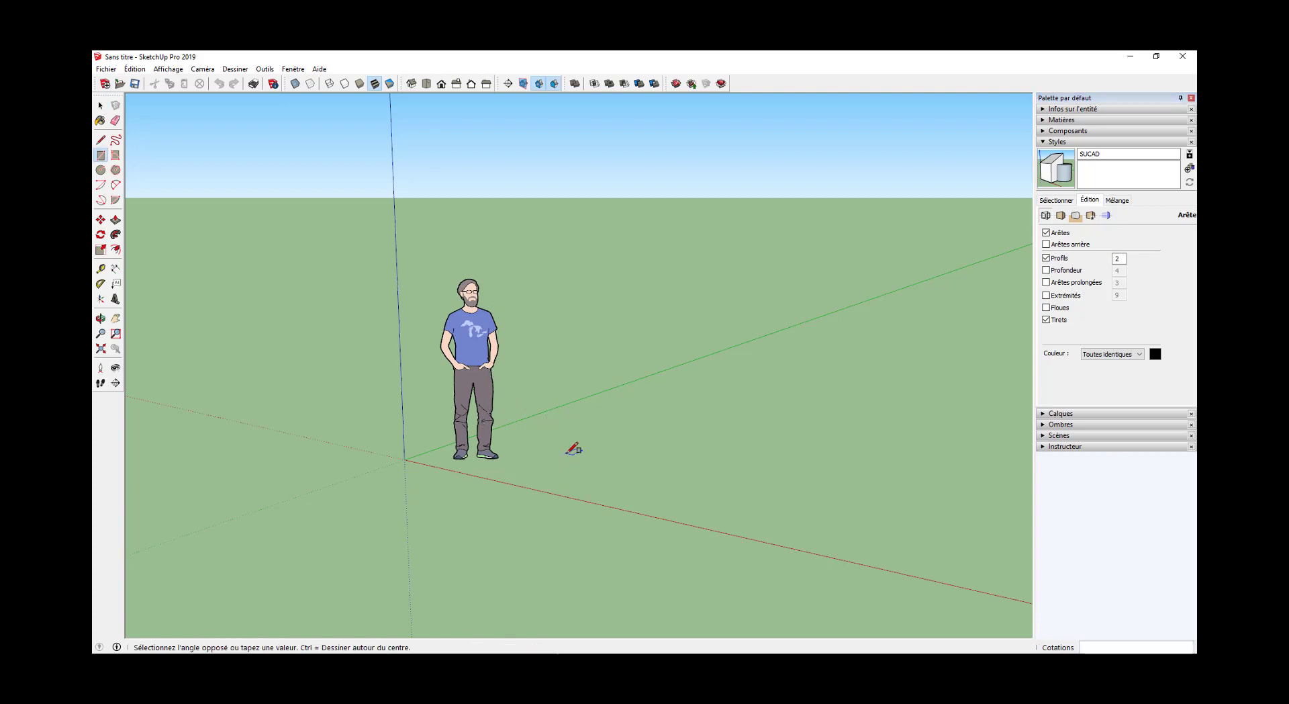
left_click(753, 413)
key("p")
left_click(684, 458)
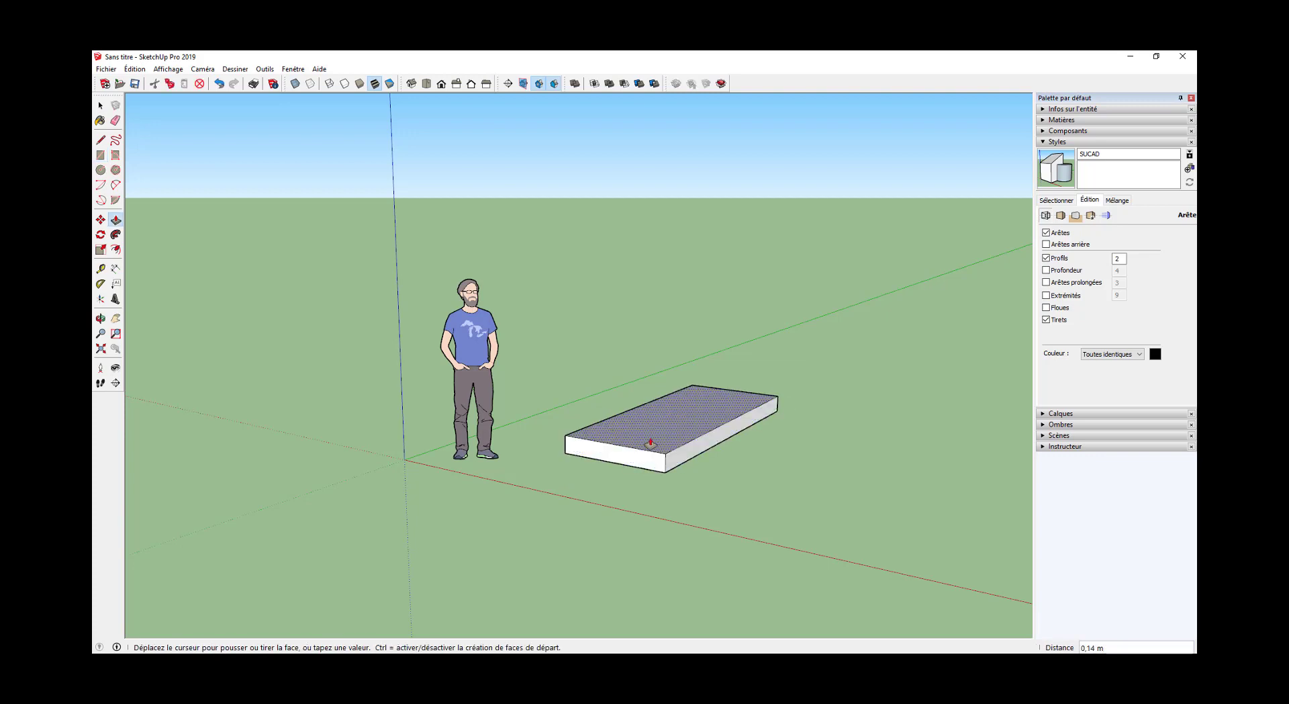
left_click(651, 331)
key("space")
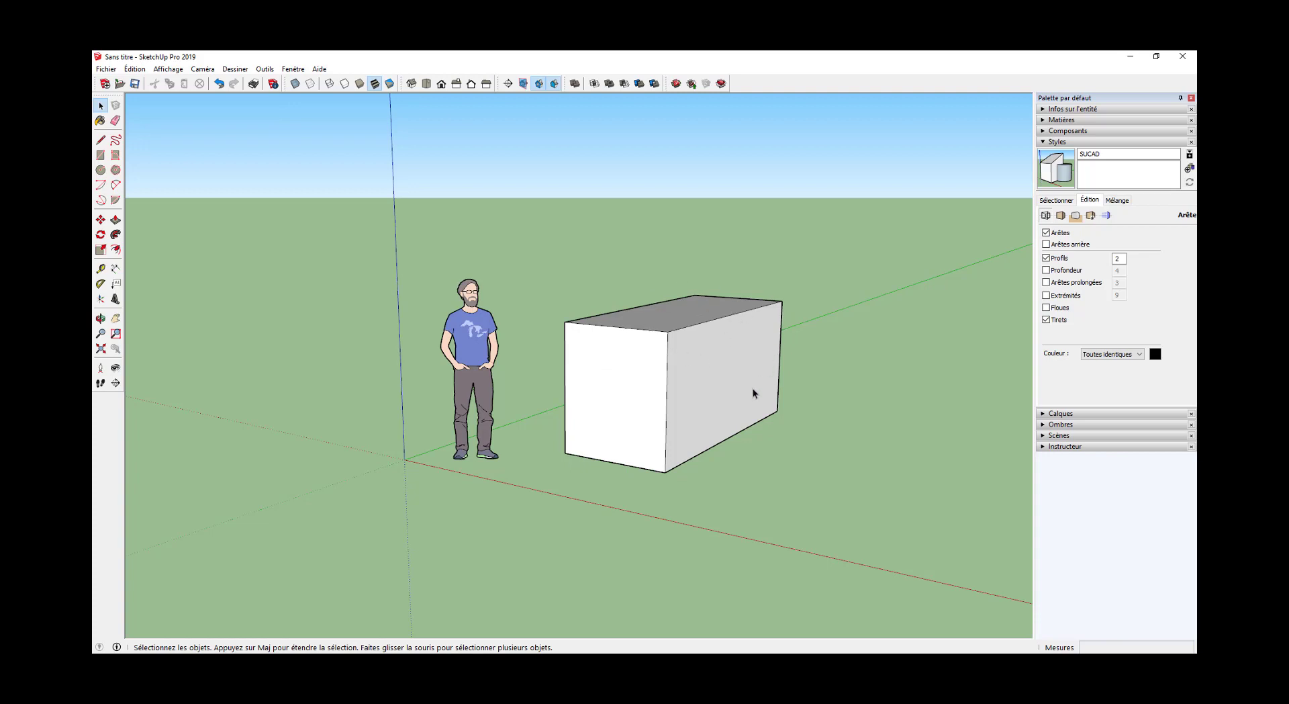
Draw a slanted test line on the box's long side face up to the top edge and erase it.
key("l")
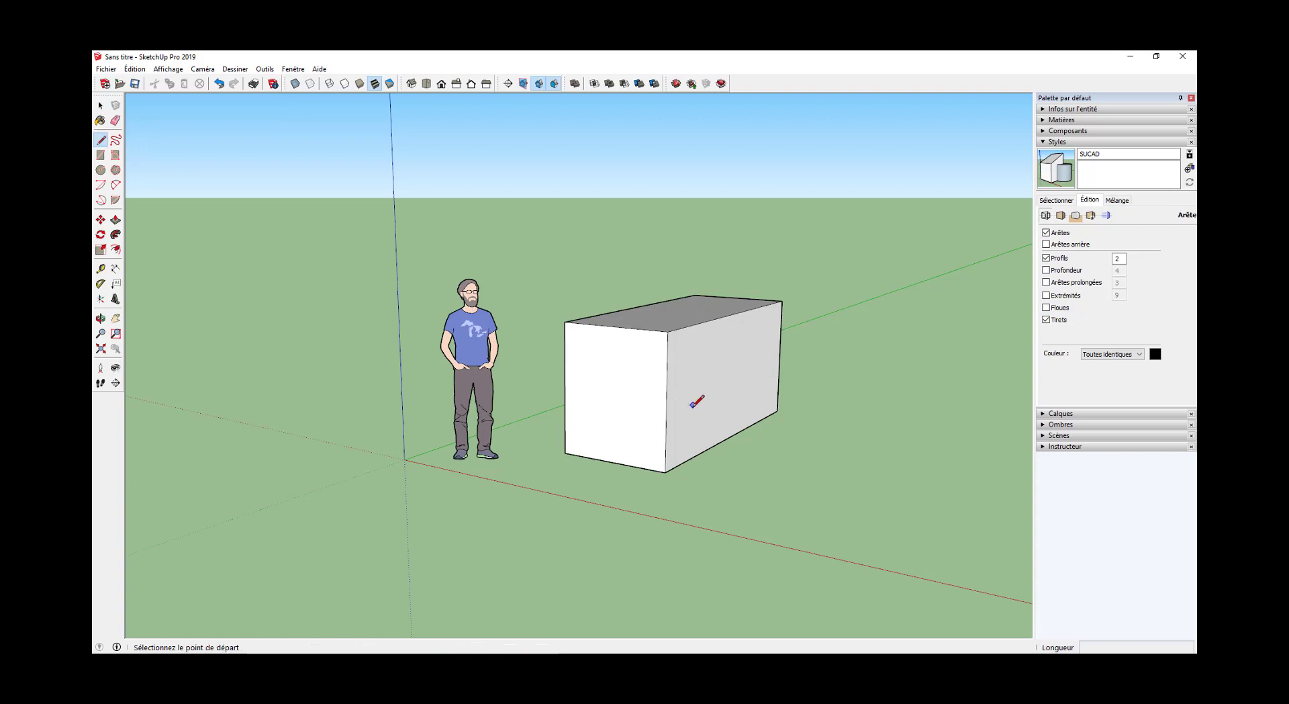
left_click(693, 407)
left_click(725, 330)
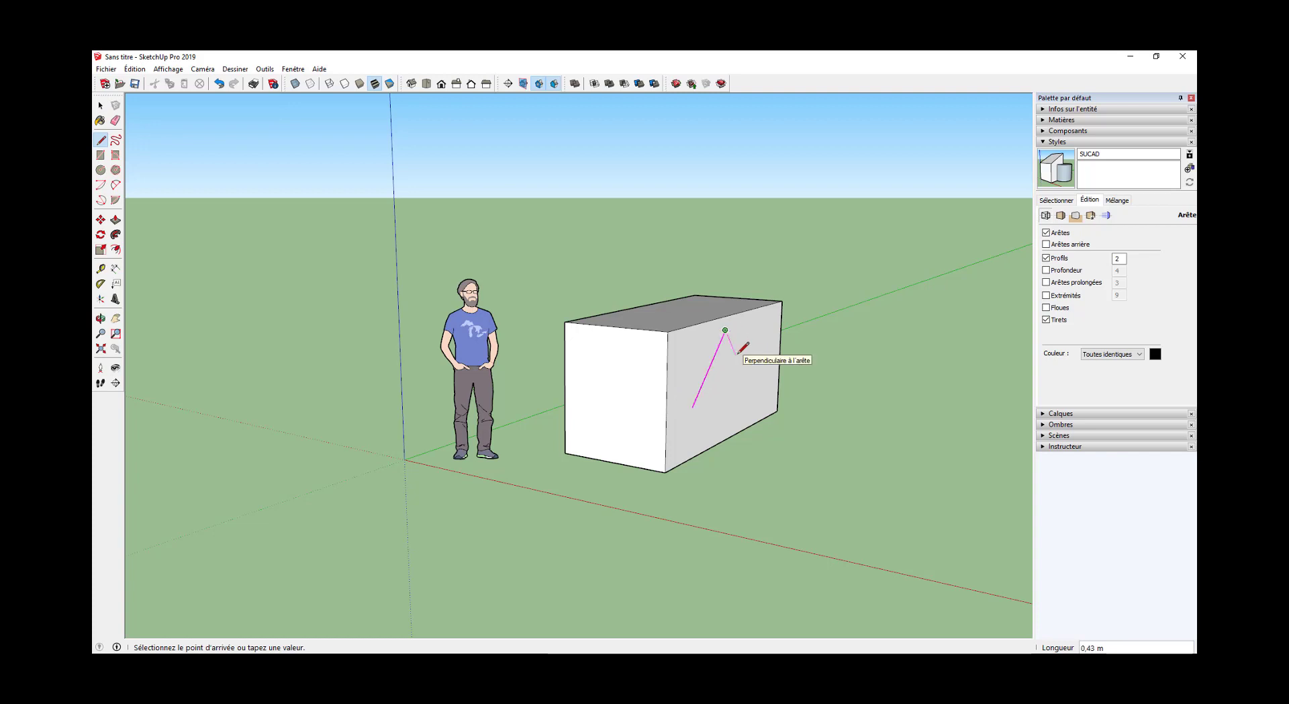
key("space")
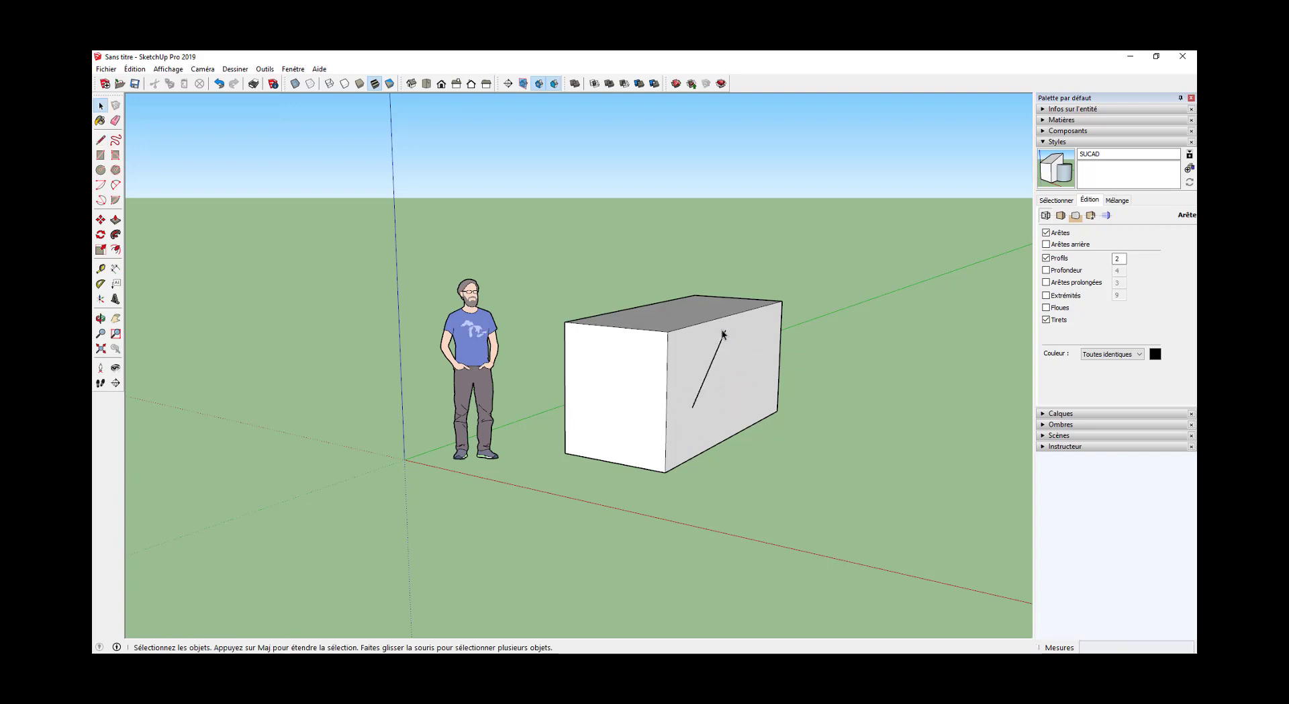
key("e")
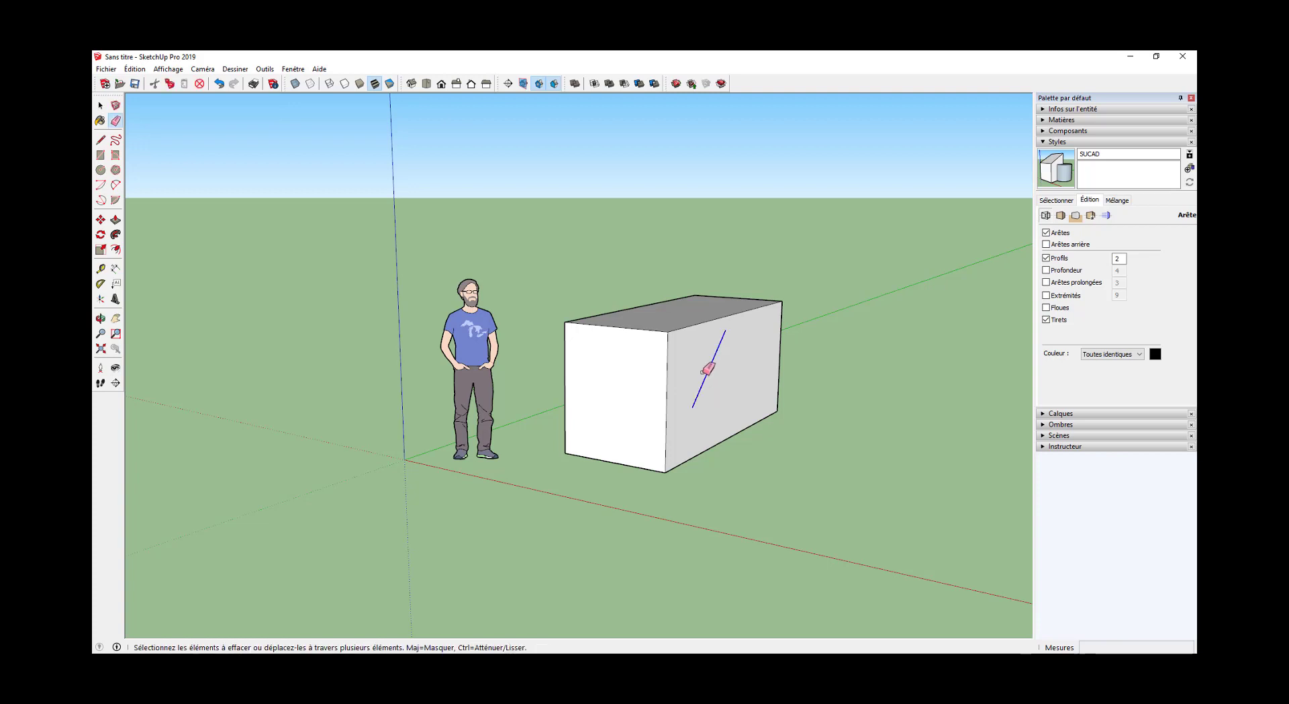
left_click(705, 377)
key("b")
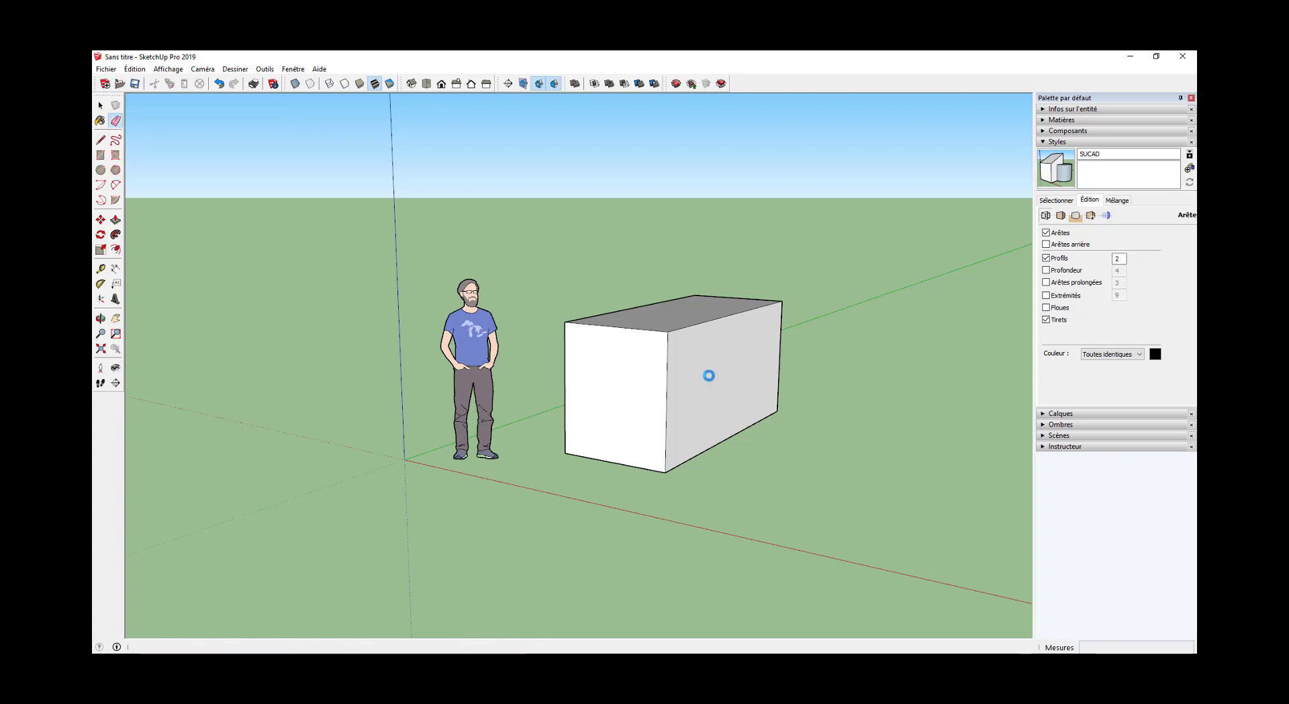
key("space")
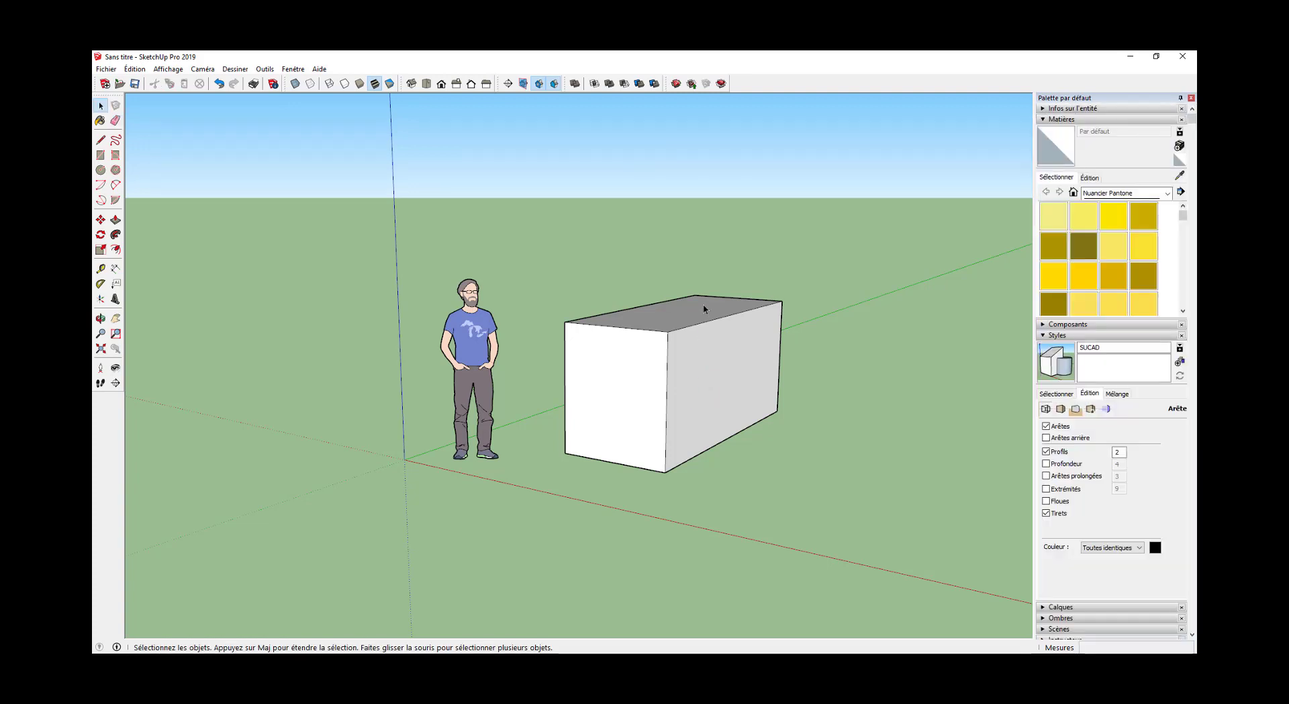
left_click(1048, 121)
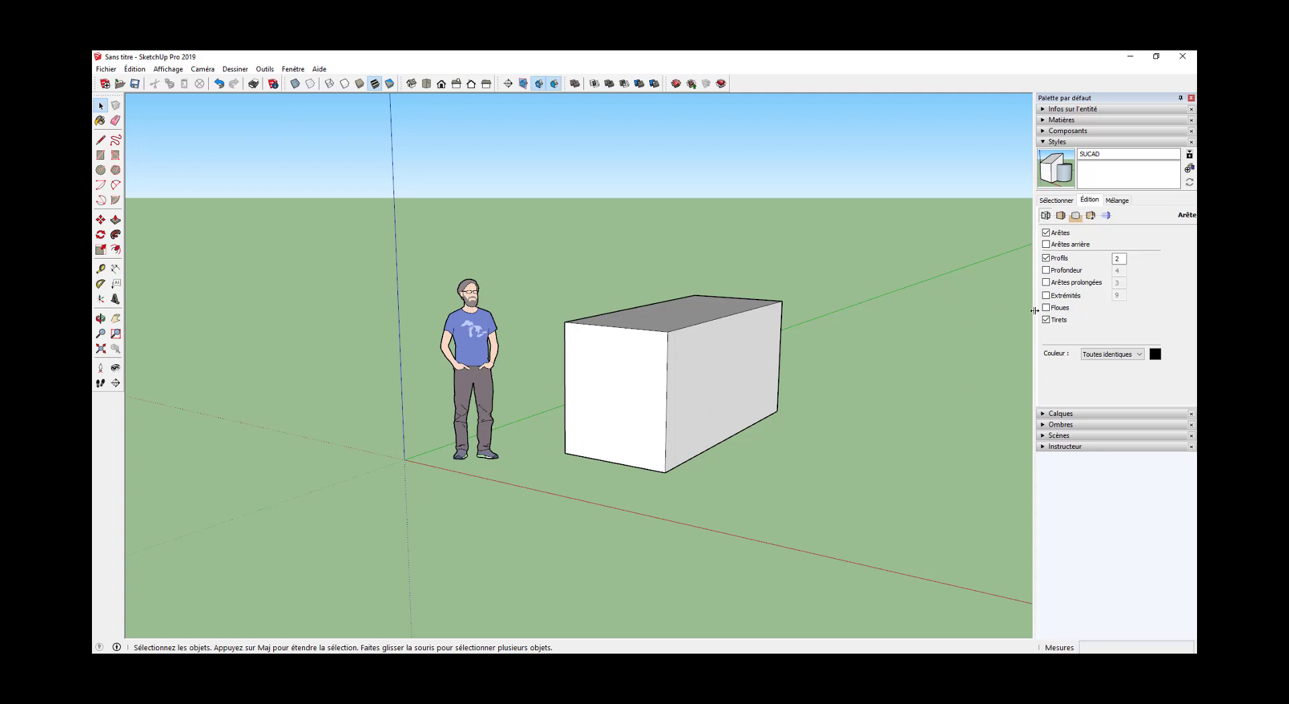
Turn off Profils in the edge settings and update the SUCAD style with the change.
left_click(1047, 259)
left_click(1046, 259)
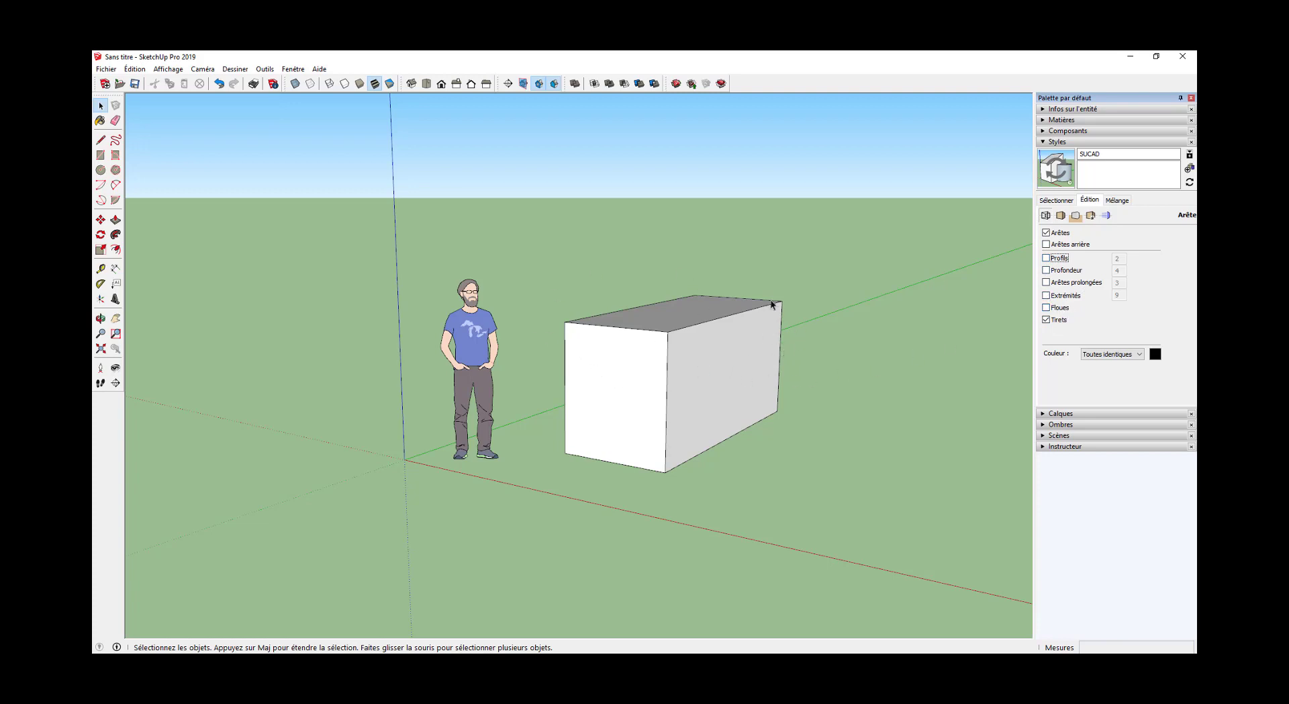
left_click(1064, 200)
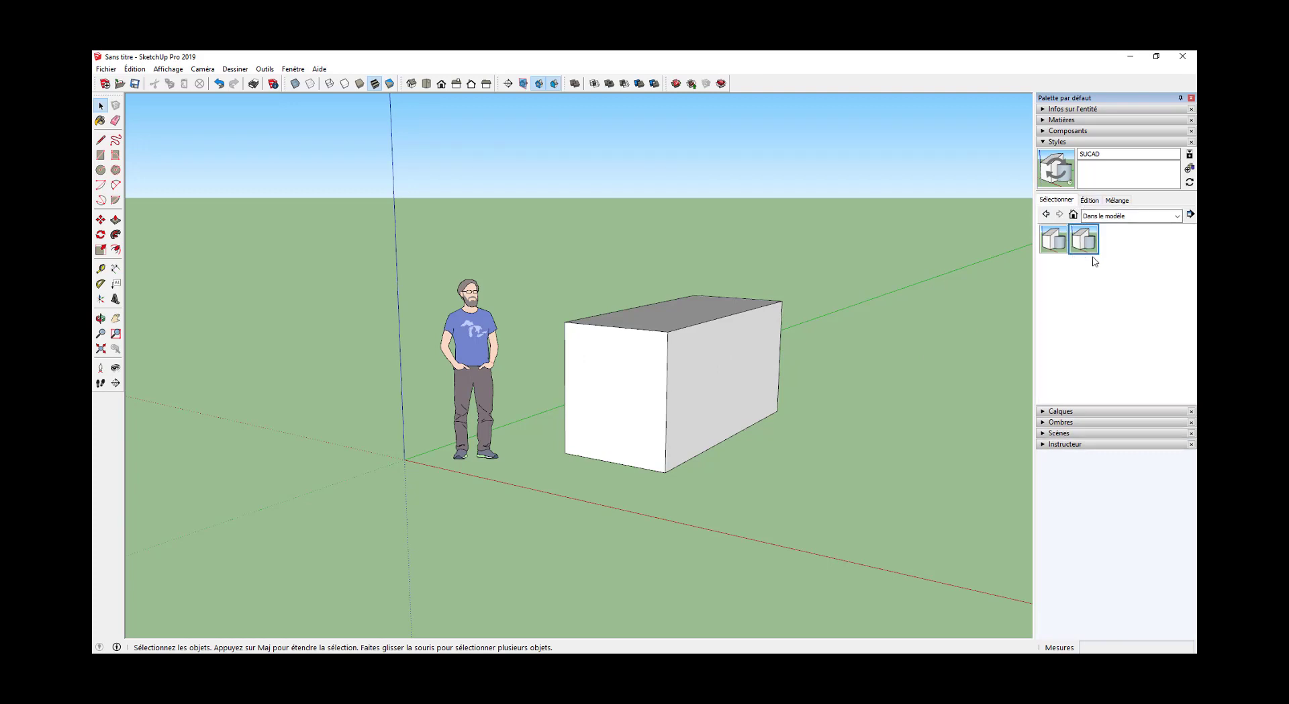
left_click(1058, 177)
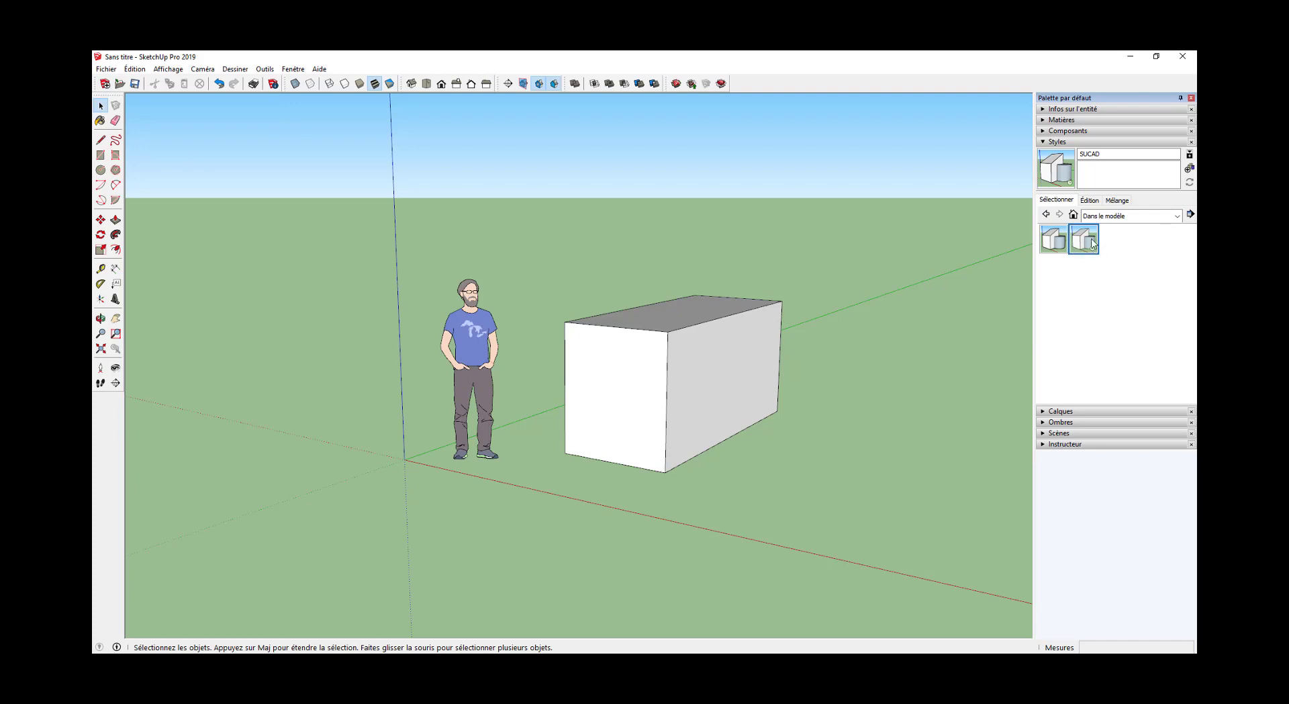
left_click(1088, 200)
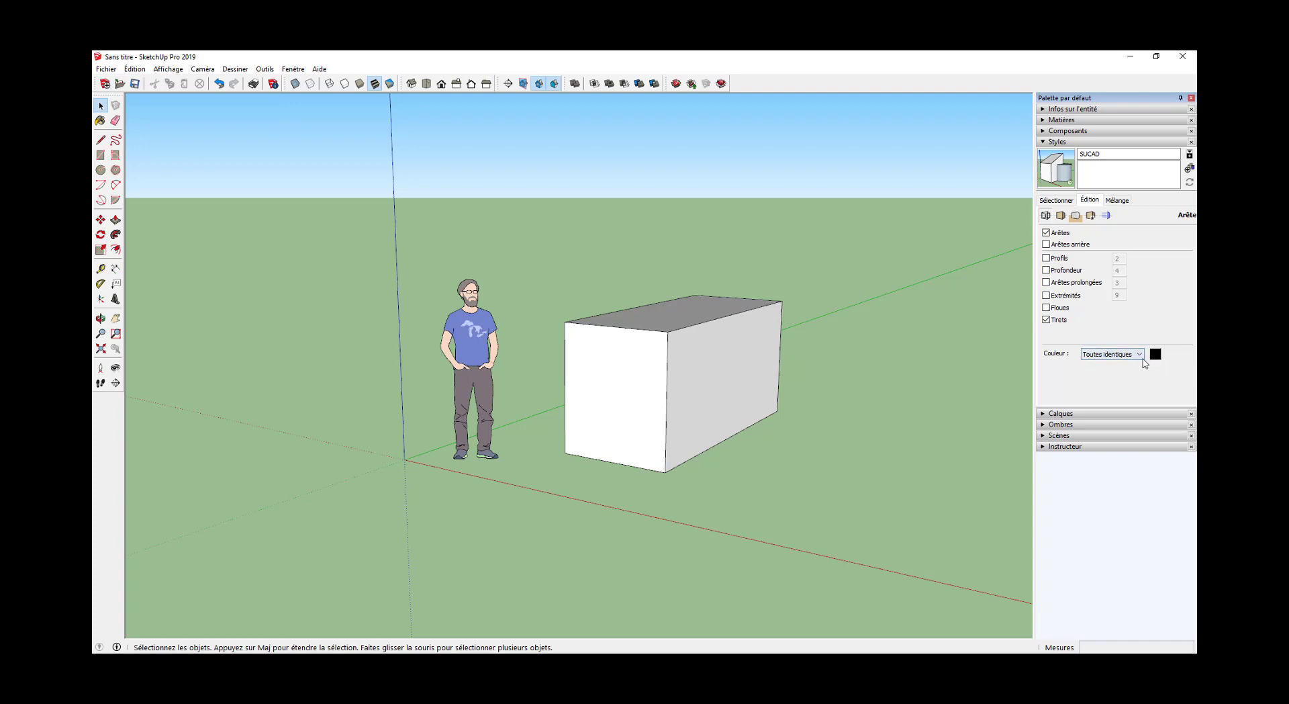
Try colouring the edges Par axe, and set the edge colour back to Toutes identiques.
left_click(1098, 356)
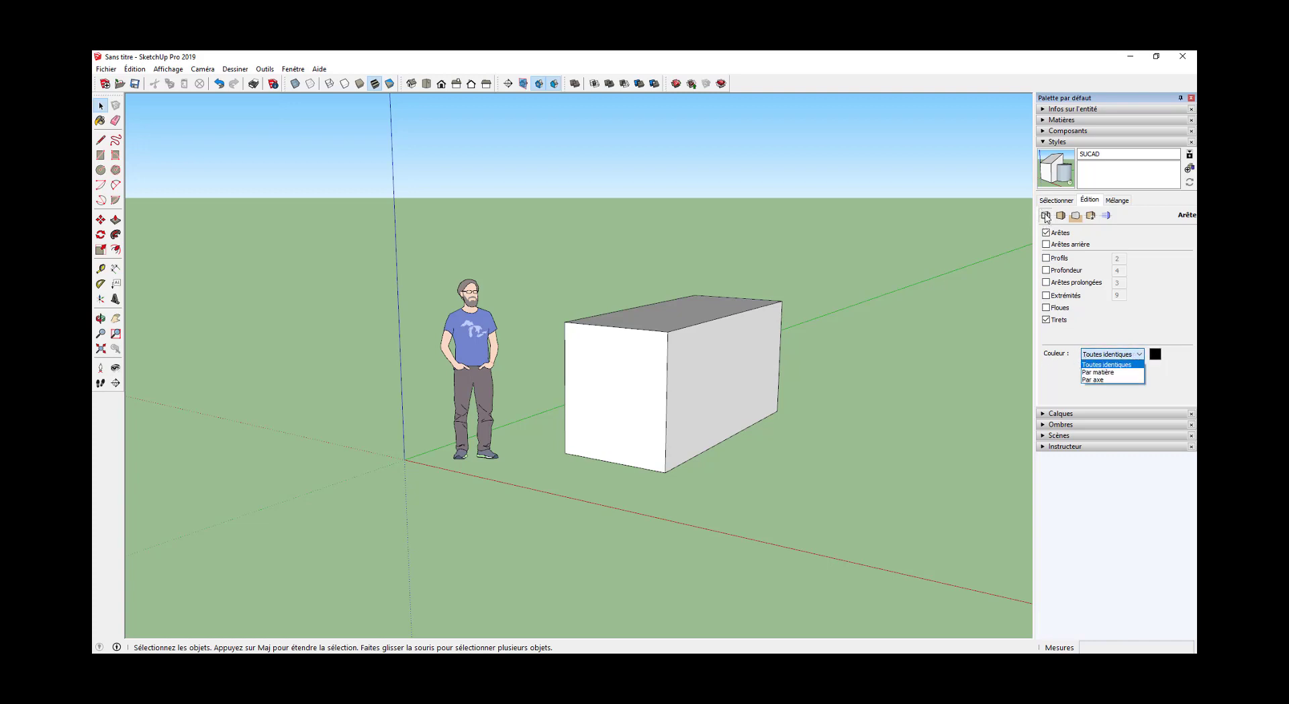
left_click(1095, 380)
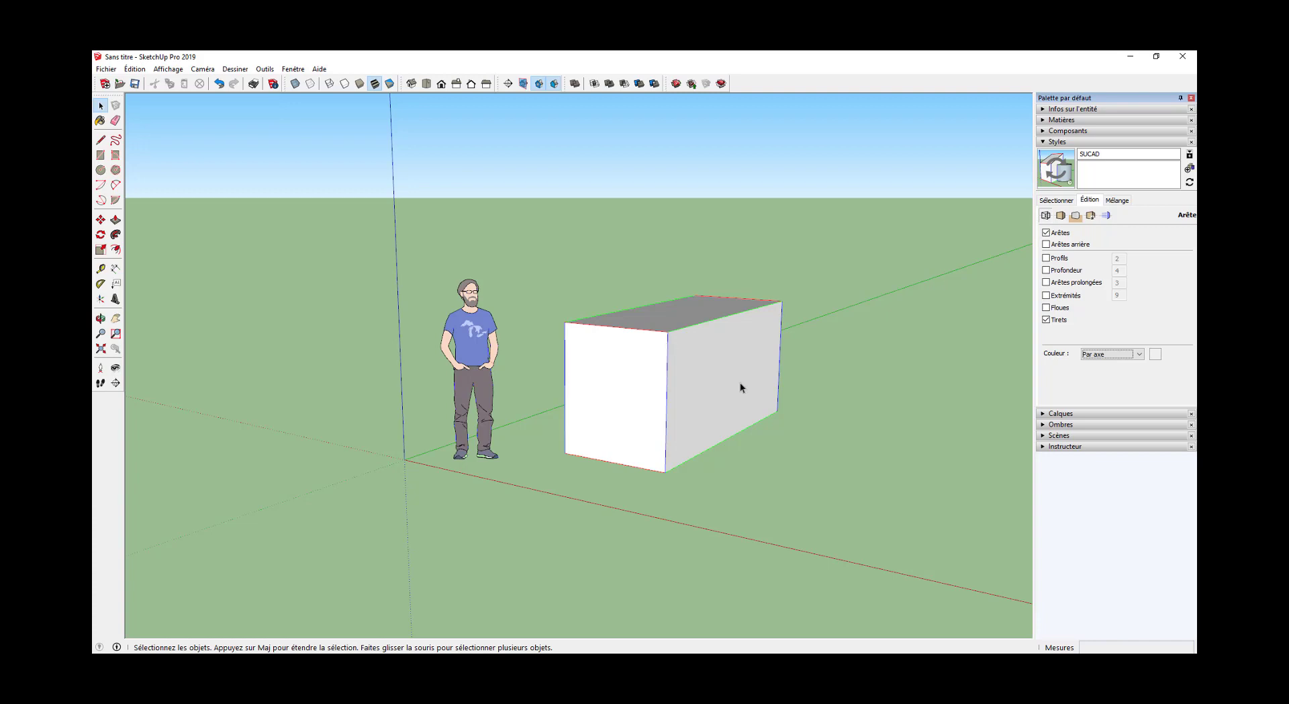
left_click(1127, 356)
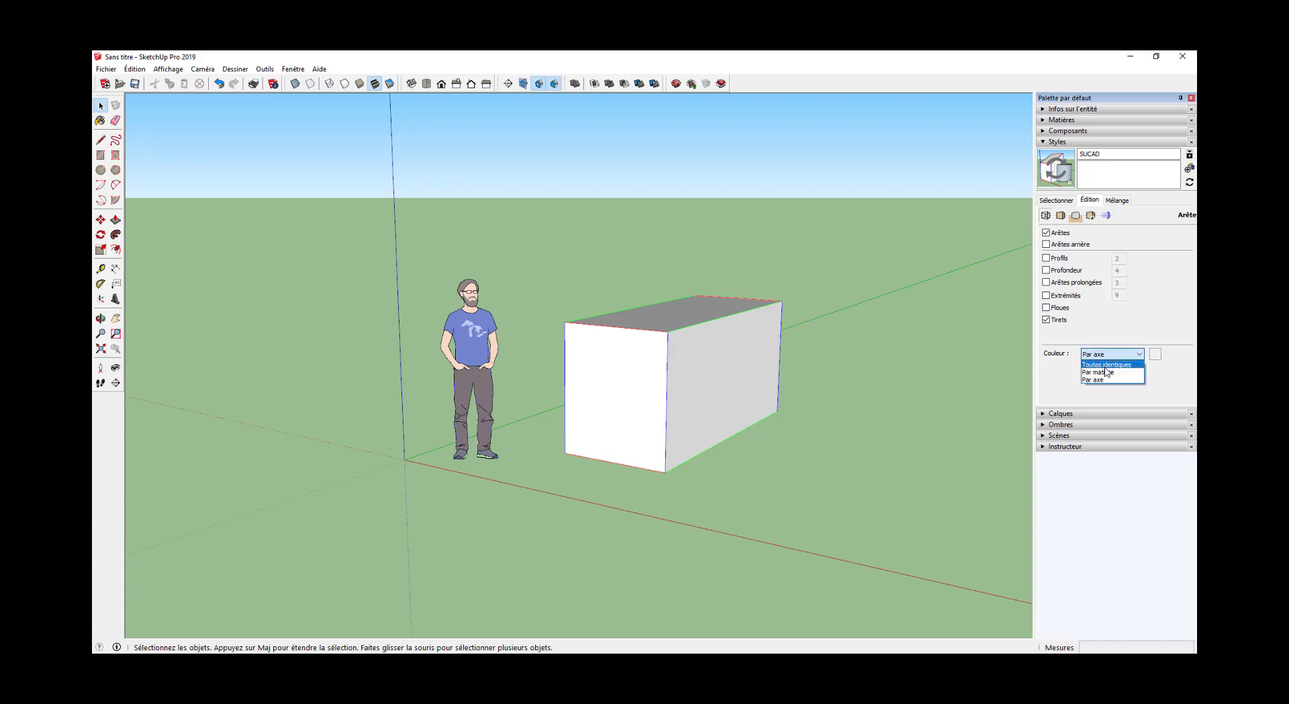
left_click(1101, 361)
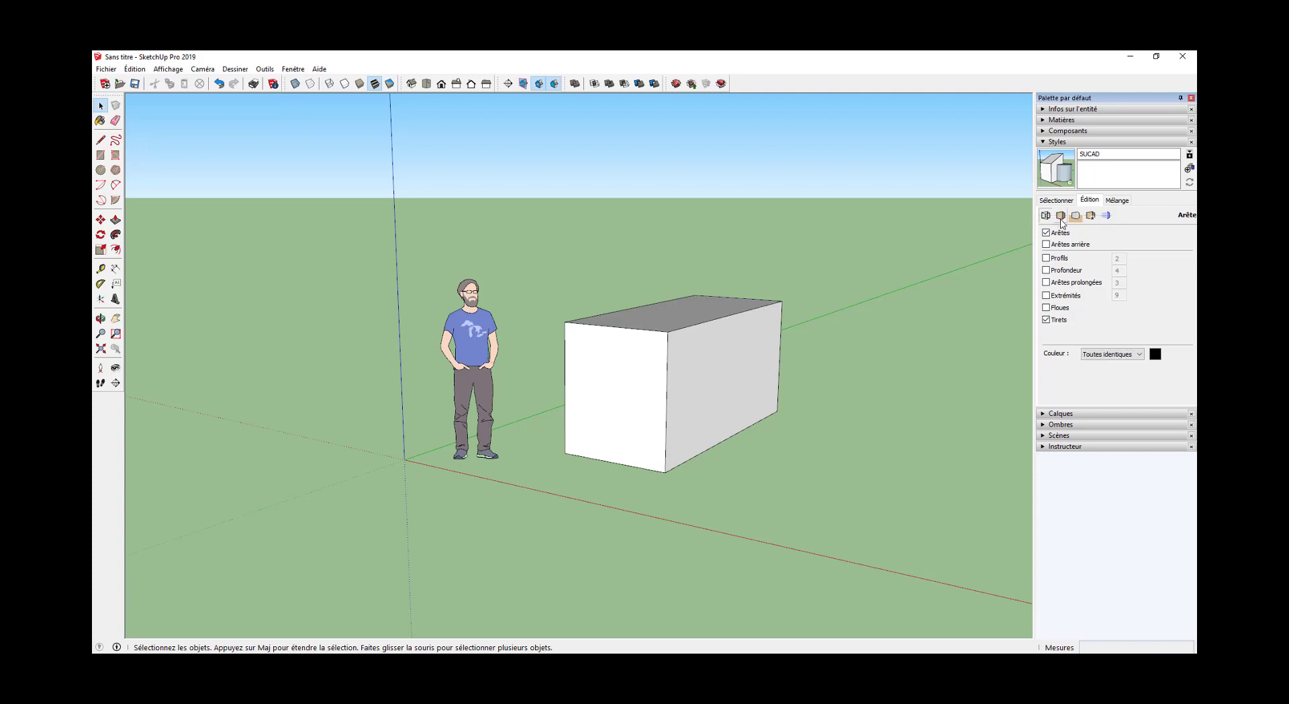
Show the style's face settings and undo the box's extrusion, leaving only the flat rectangle on the ground.
left_click(1060, 215)
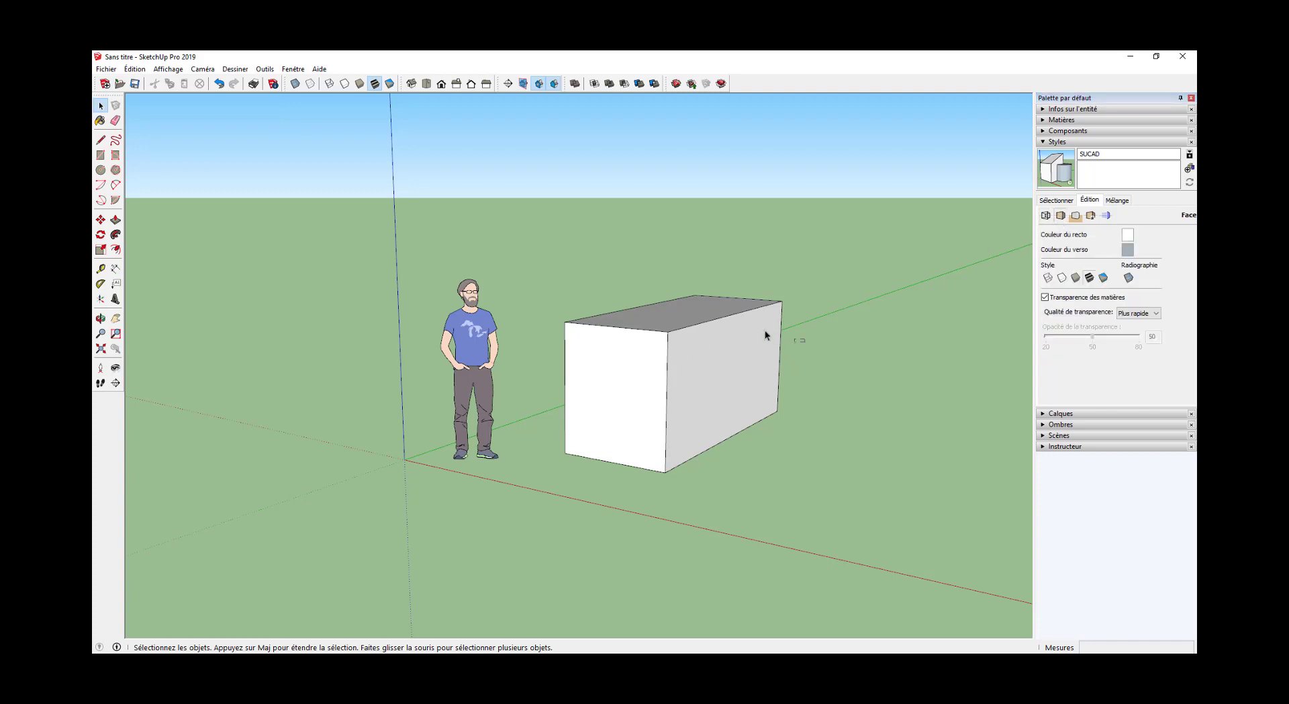
left_click(747, 329)
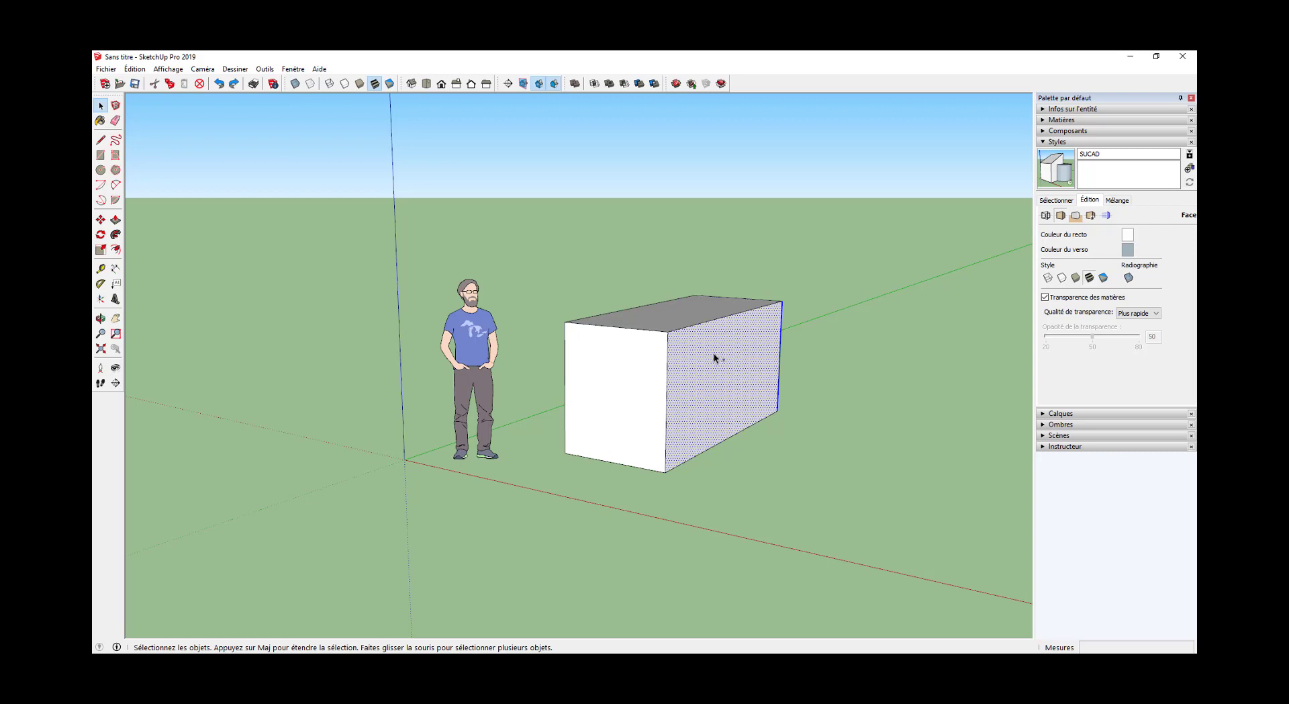
key("ctrl+z")
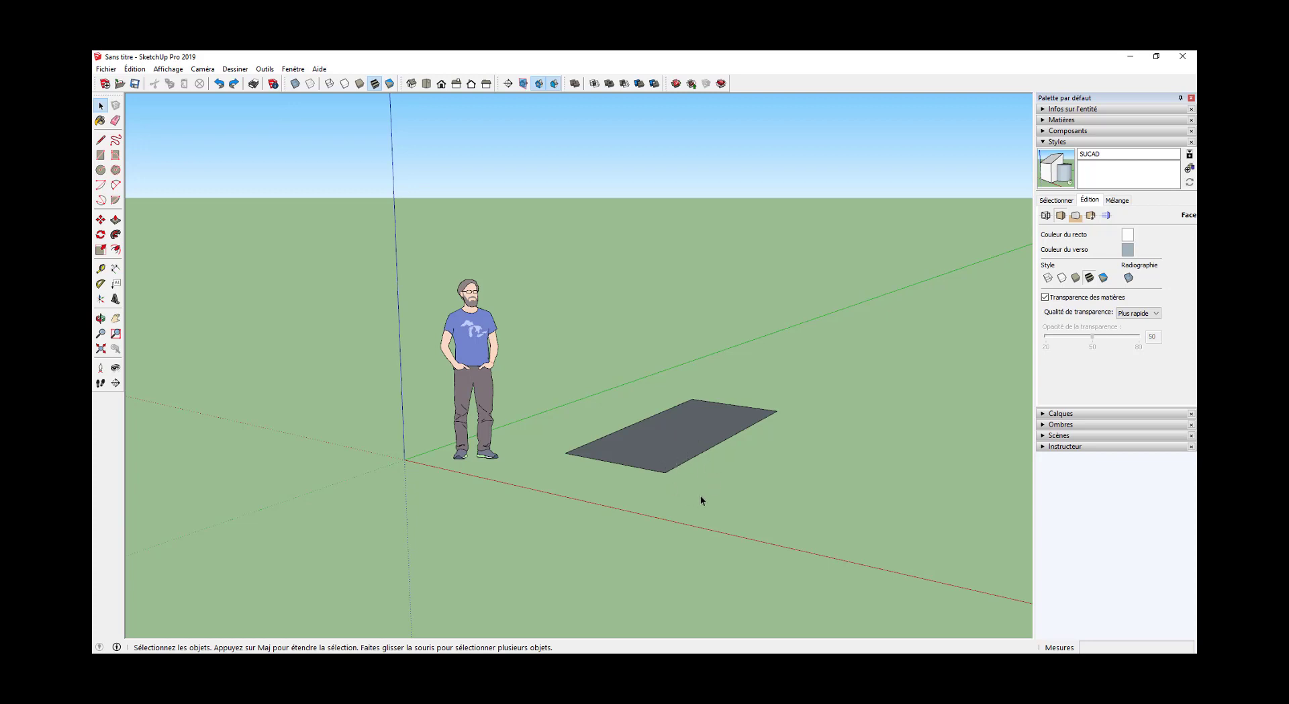
Extrude the ground rectangle upward with Push/Pull and undo the extrusion.
key("p")
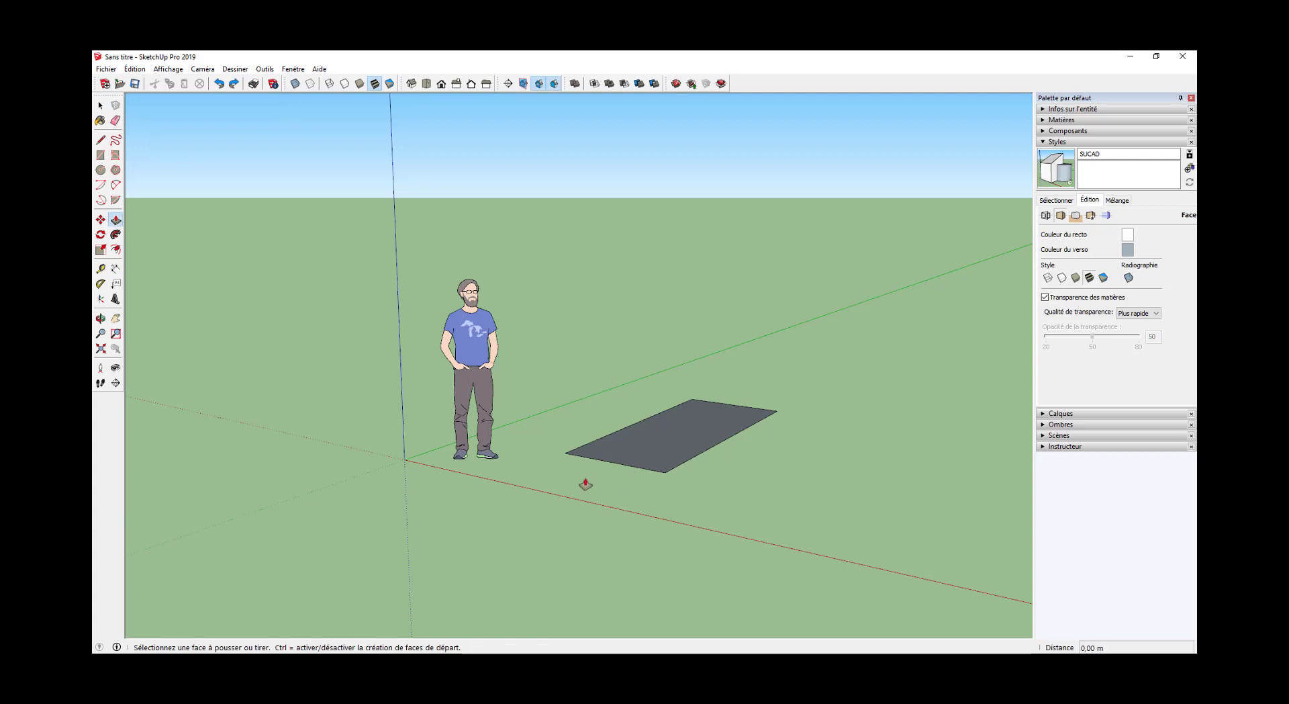
left_click(635, 438)
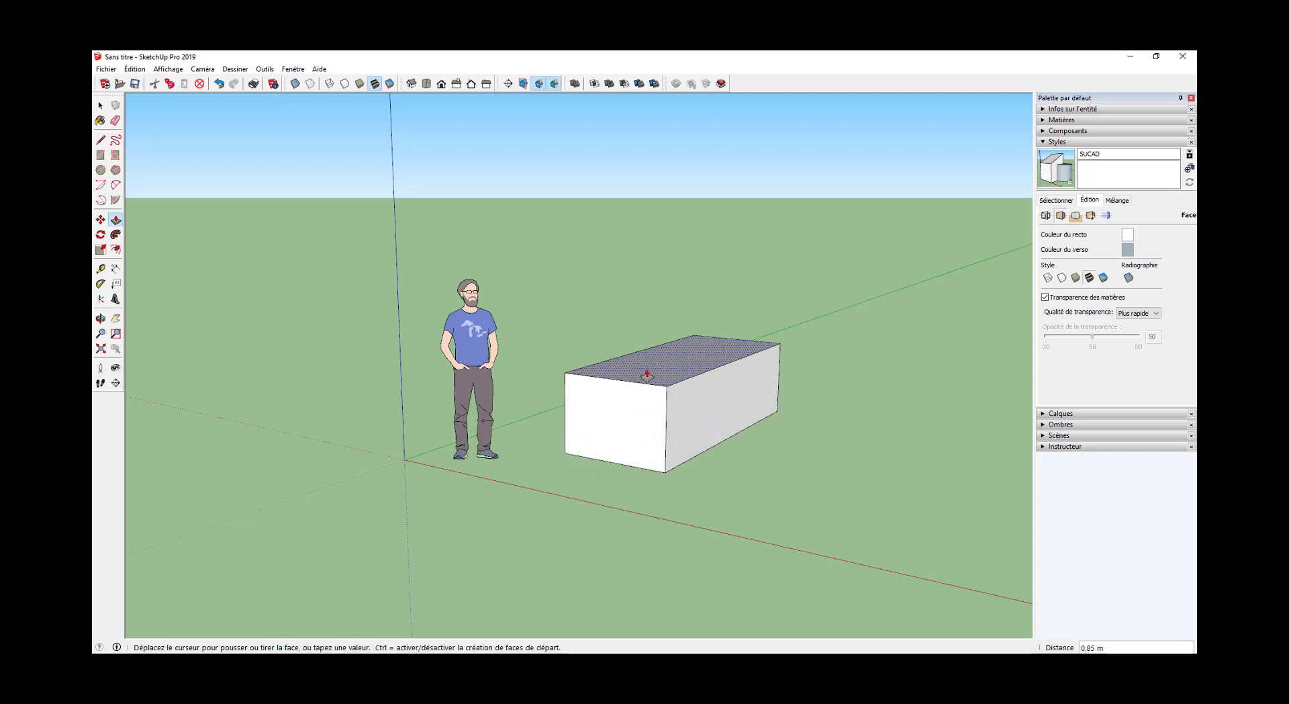
key("space")
key("ctrl+z")
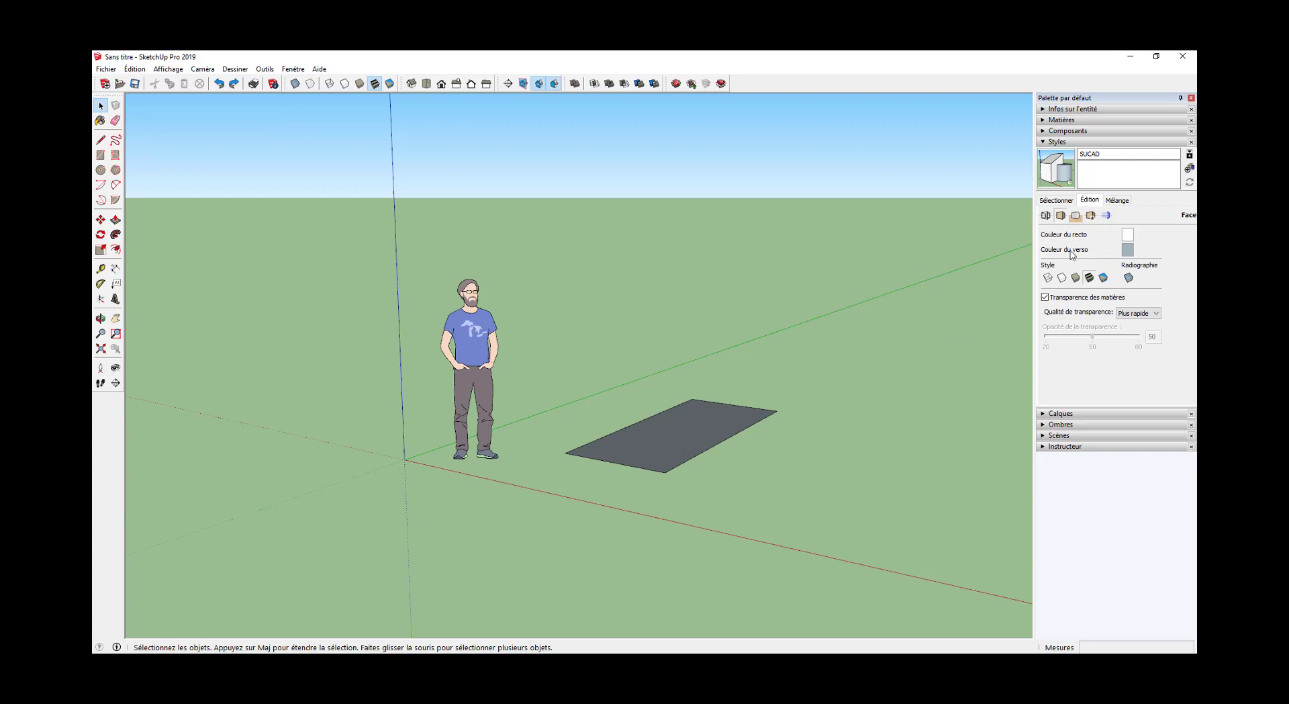
Change the back face colour (Couleur du verso) to a dark pink using the Roue chromatique colour picker.
left_click(1128, 250)
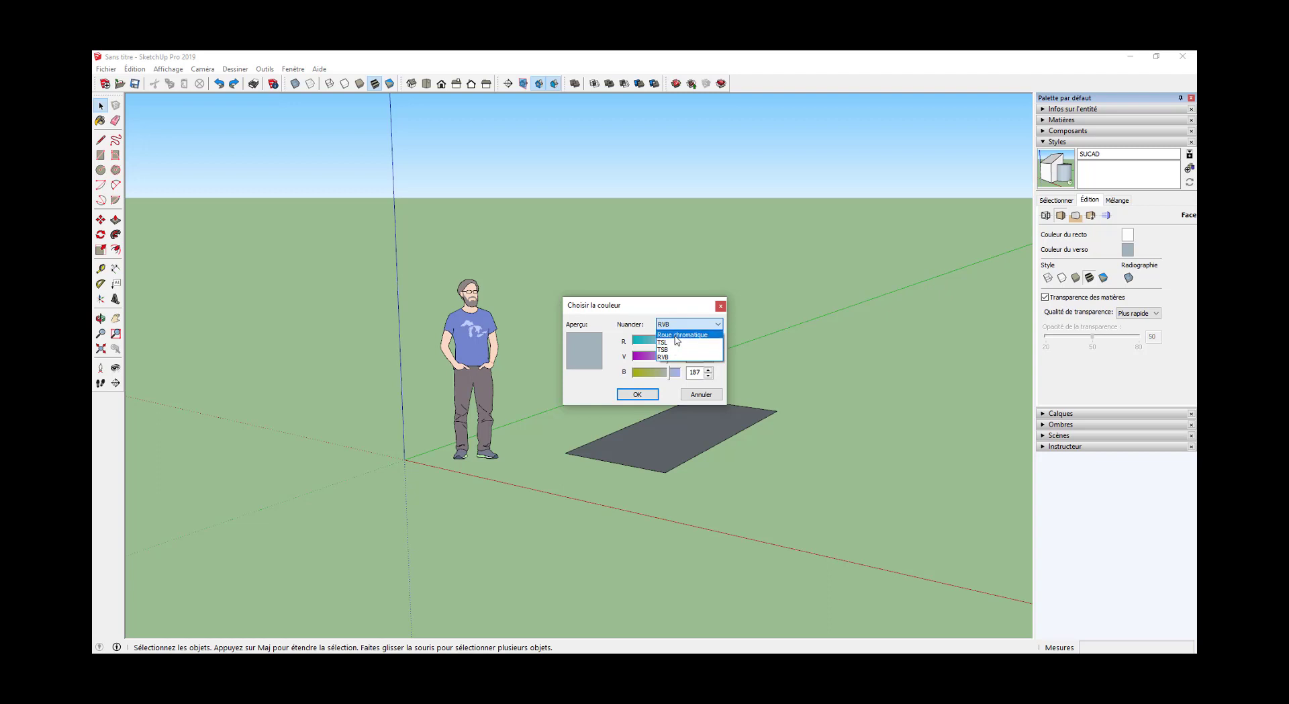
left_click(681, 334)
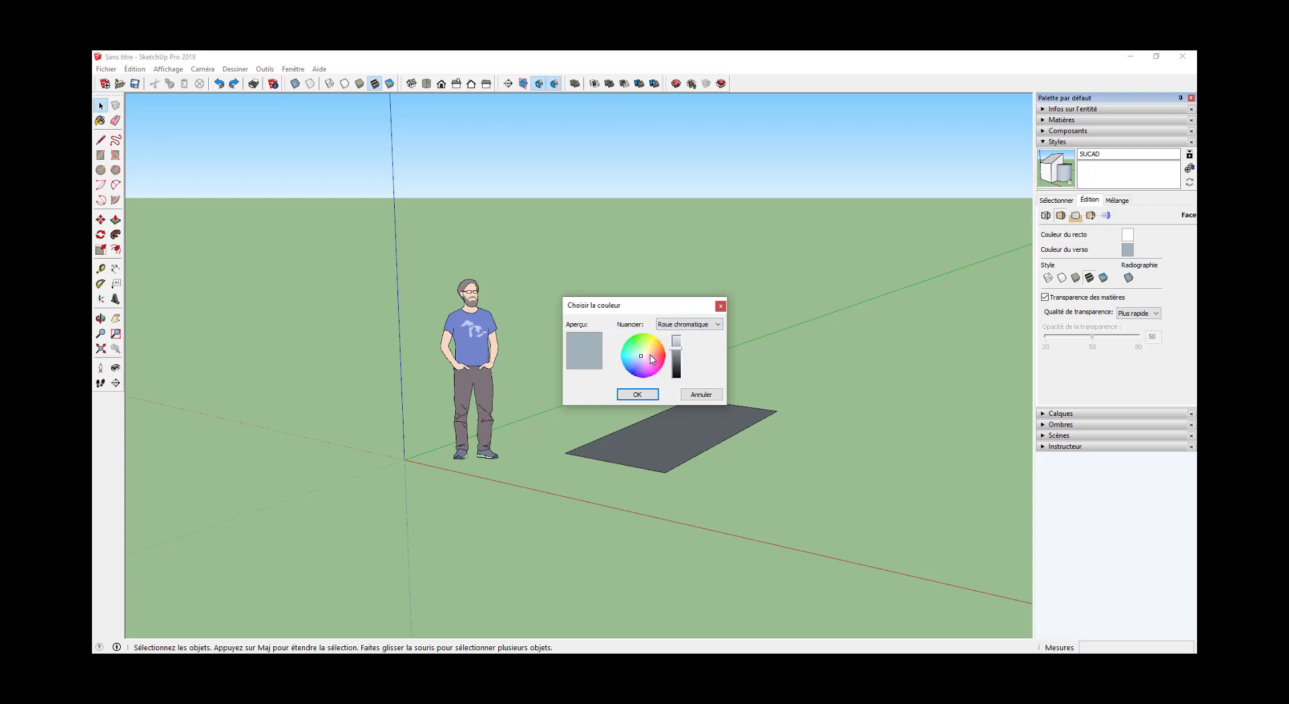
left_click_drag(652, 359, 658, 362)
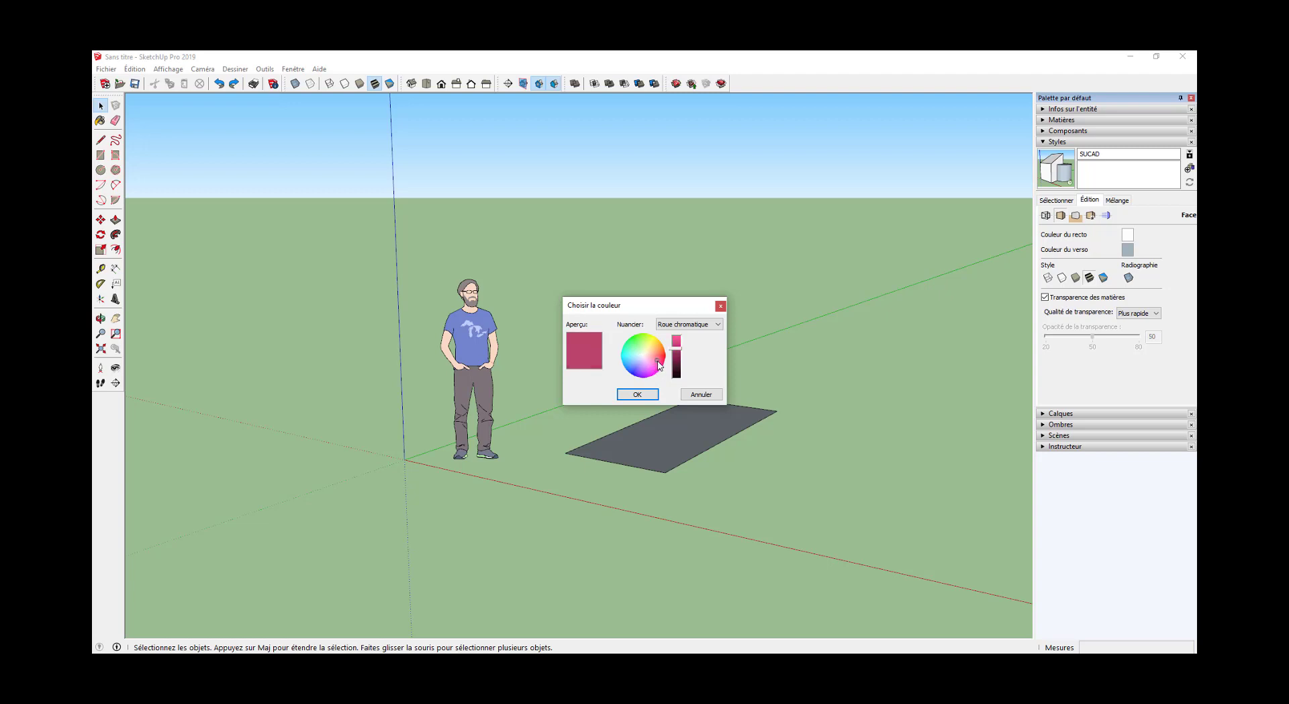
left_click(638, 394)
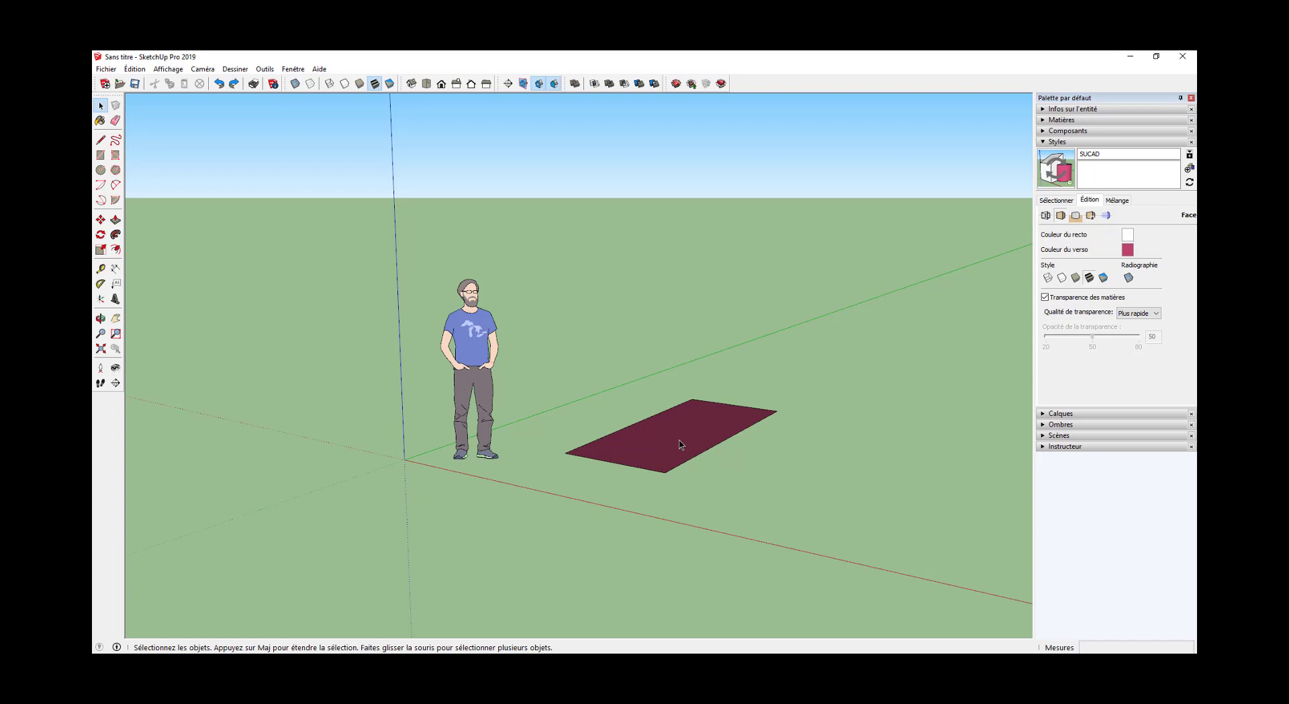
Try extruding the pink rectangle with Push/Pull.
key("p")
left_click(679, 448)
key("space")
Set the transparency quality of the face style to Plus beau.
left_click(1120, 315)
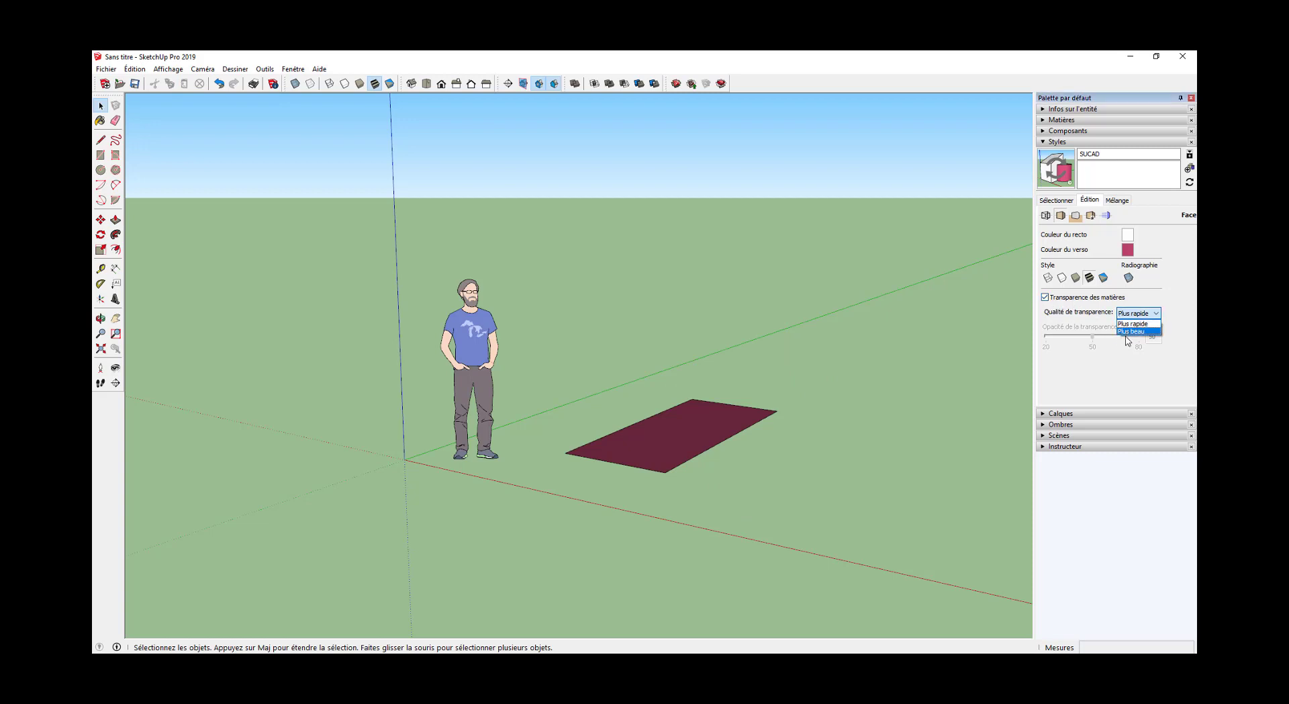
left_click(1129, 332)
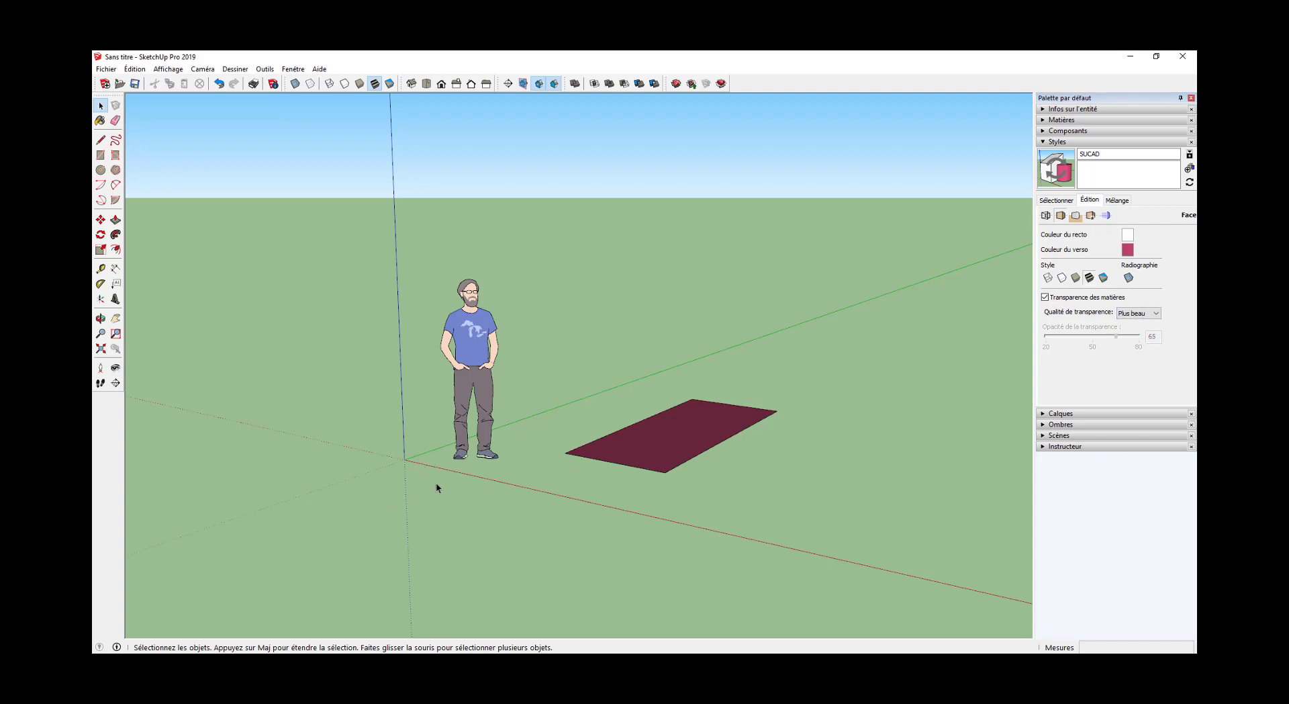
Draw a vertical rectangle about 1.56 m by 1.32 m in front of the human figure.
key("r")
left_click(394, 488)
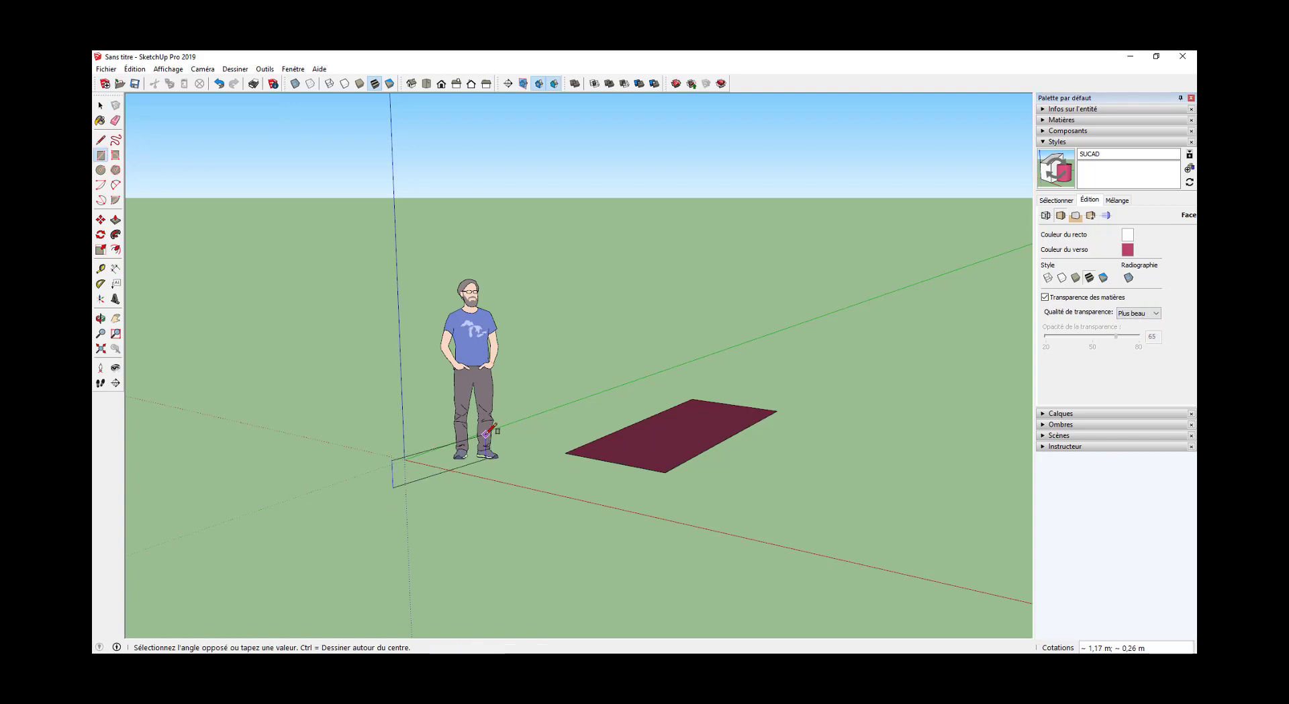
left_click(528, 363)
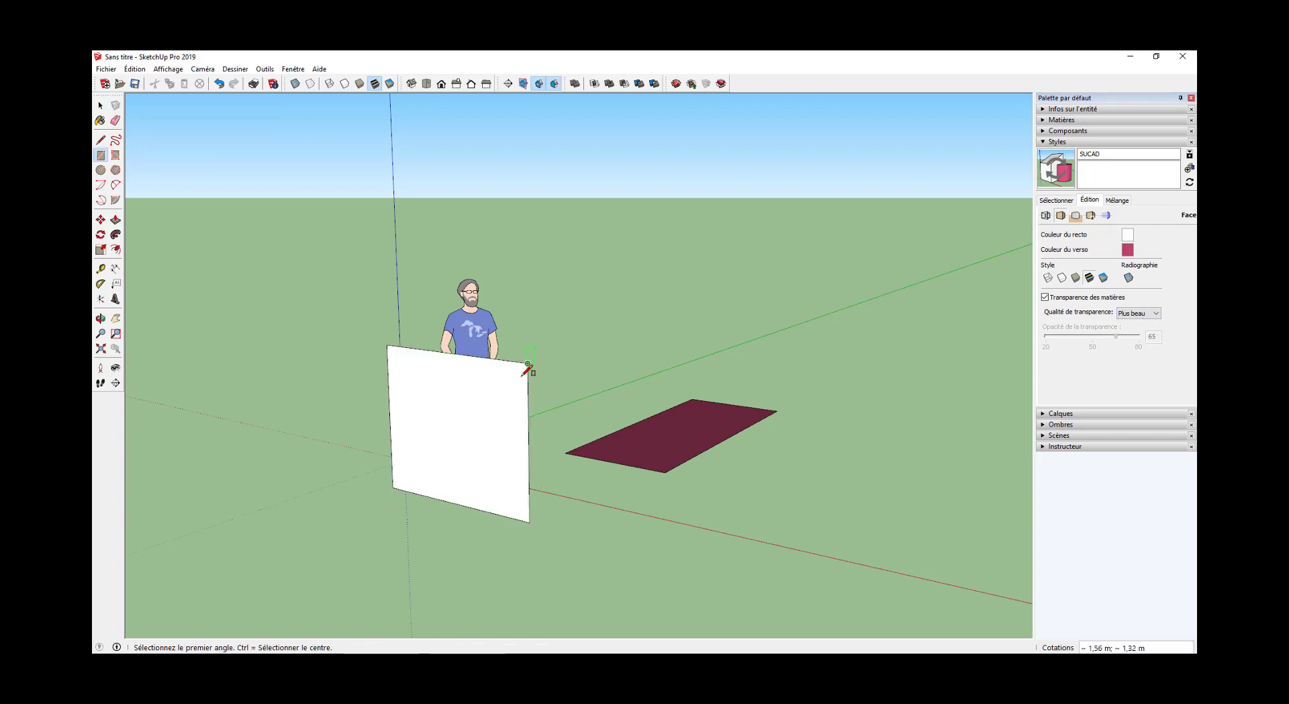
key("space")
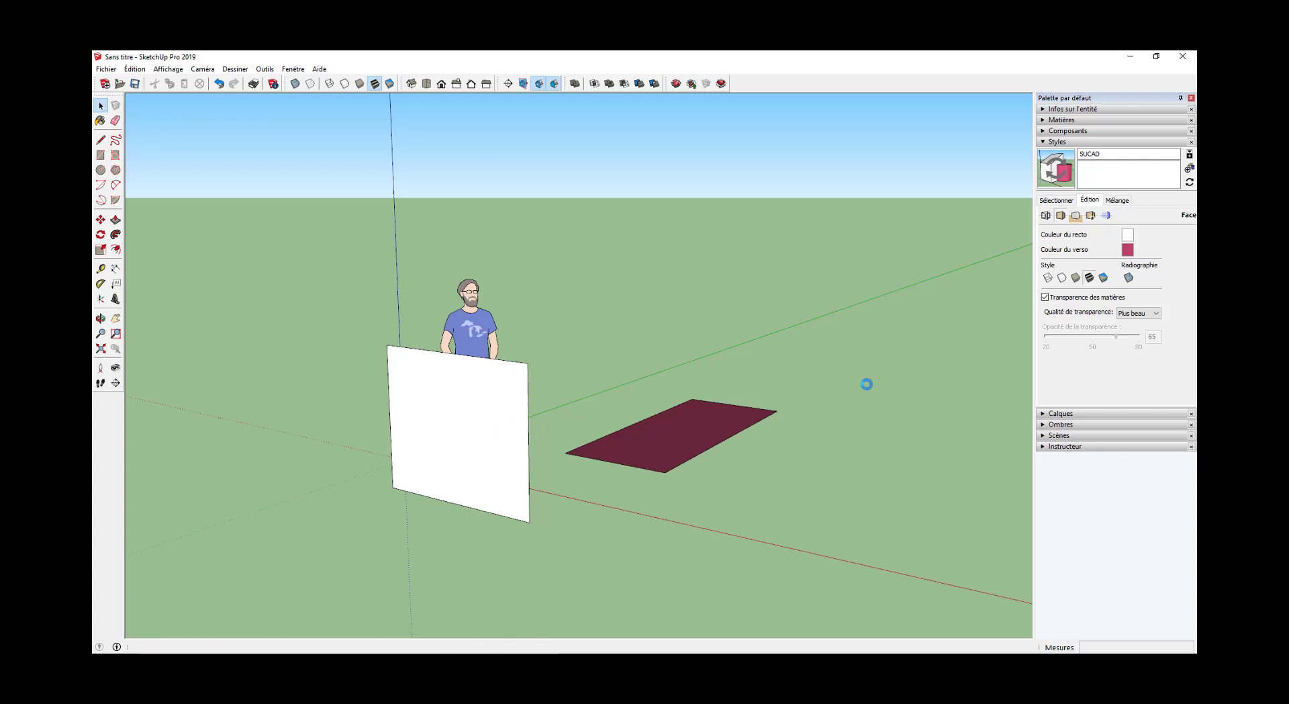
Paint the vertical rectangle with the Verre translucide gris material from the Verre et miroirs collection.
key("b")
scroll(1102, 209, "down", 5)
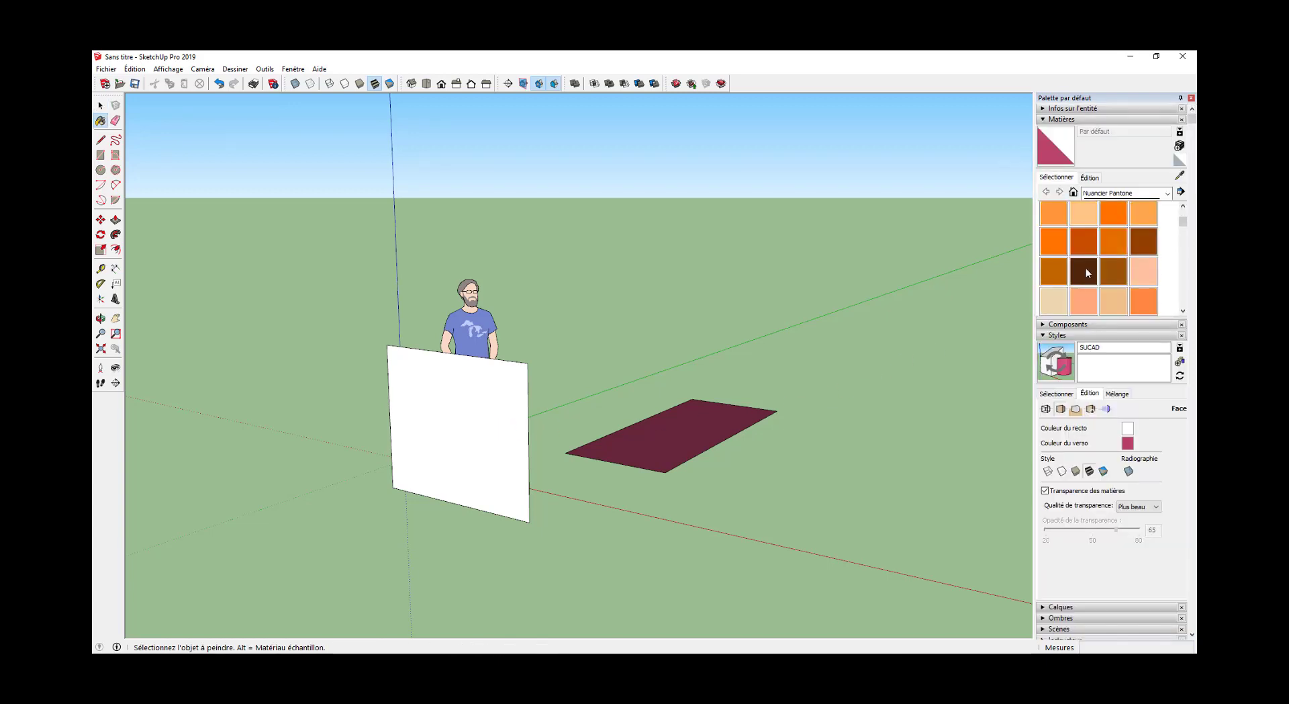
left_click(1102, 193)
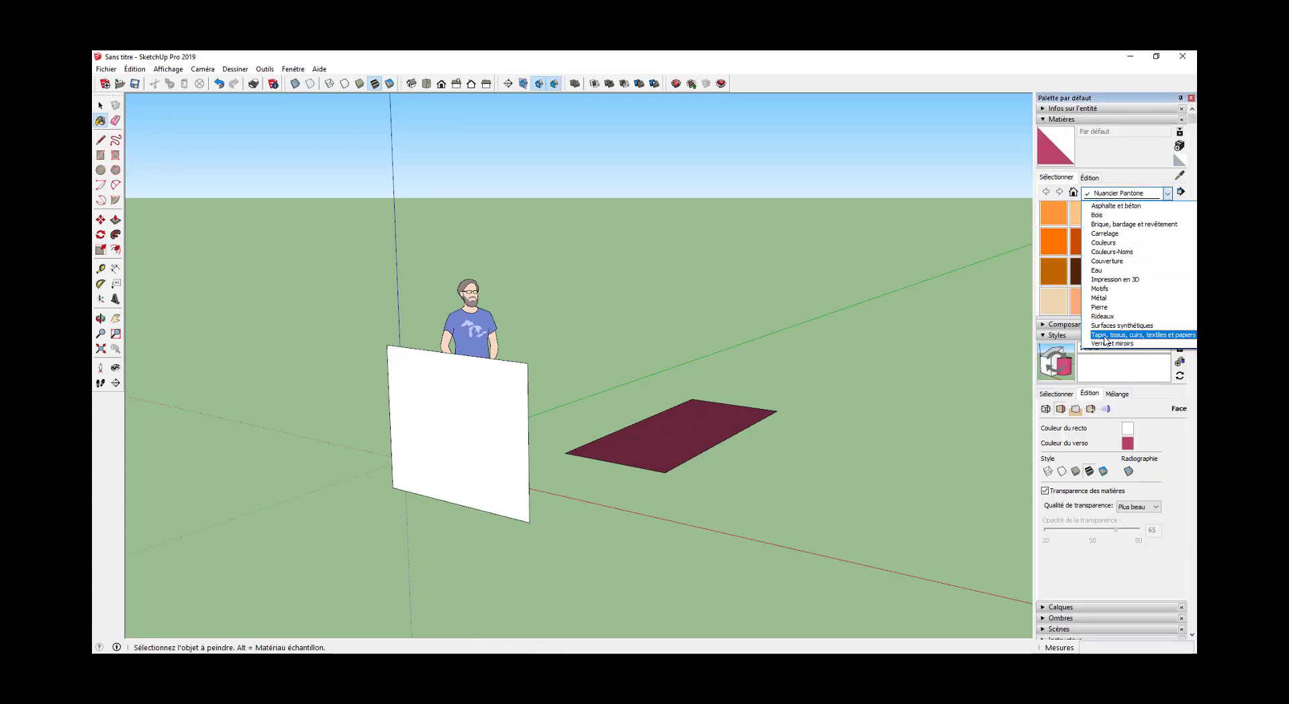
left_click(1111, 343)
left_click(1173, 246)
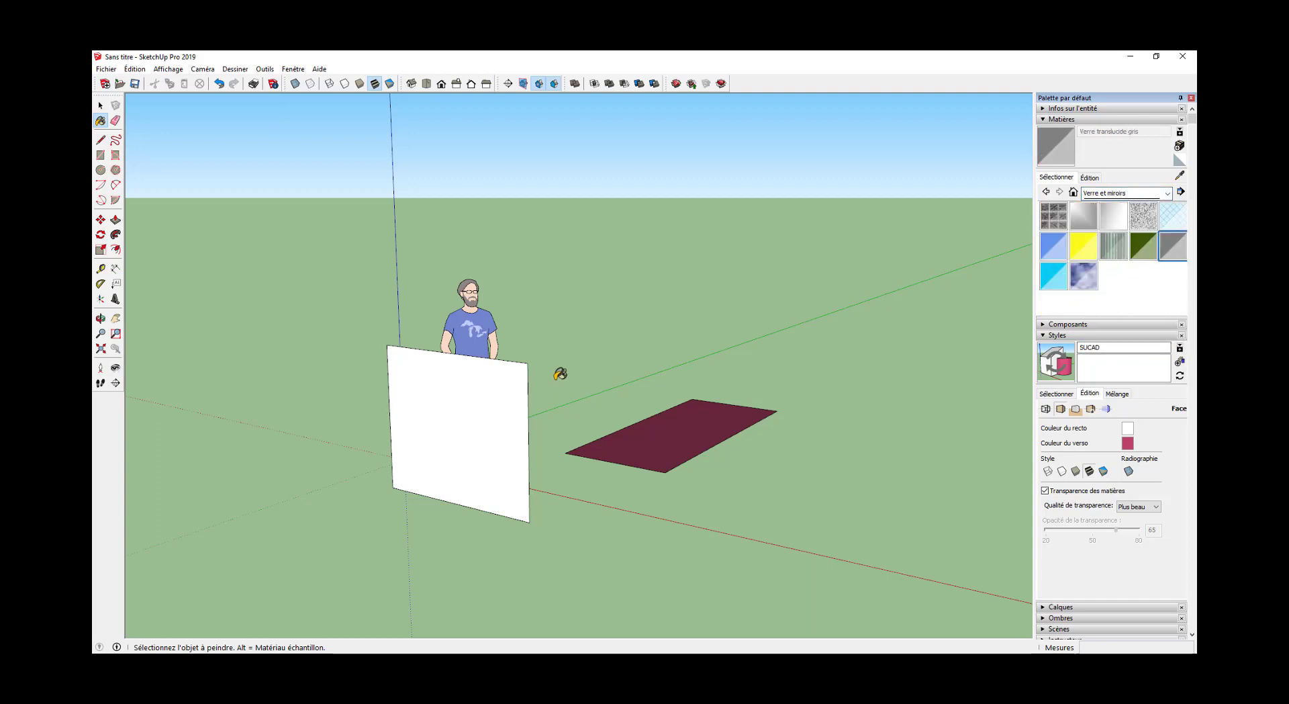
left_click(516, 390)
key("space")
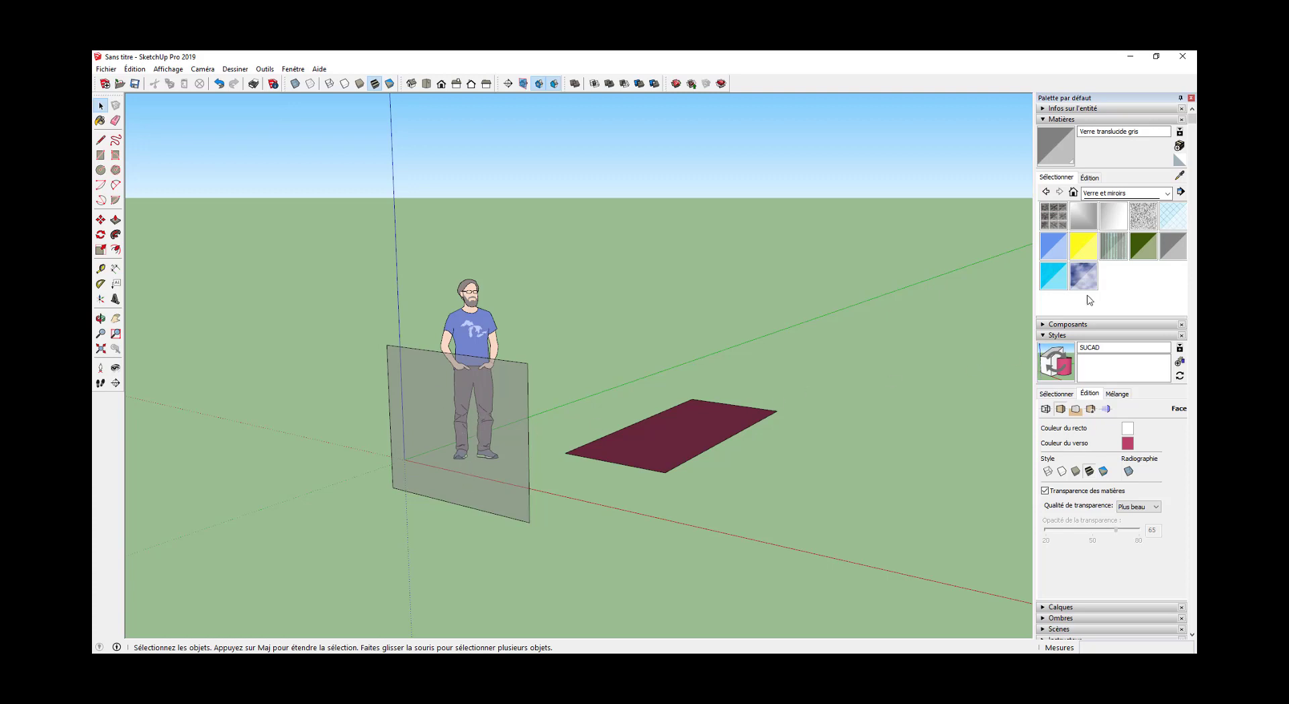
Try the Plus rapide transparency quality on the single glass panel and set it back to Plus beau.
left_click(1139, 506)
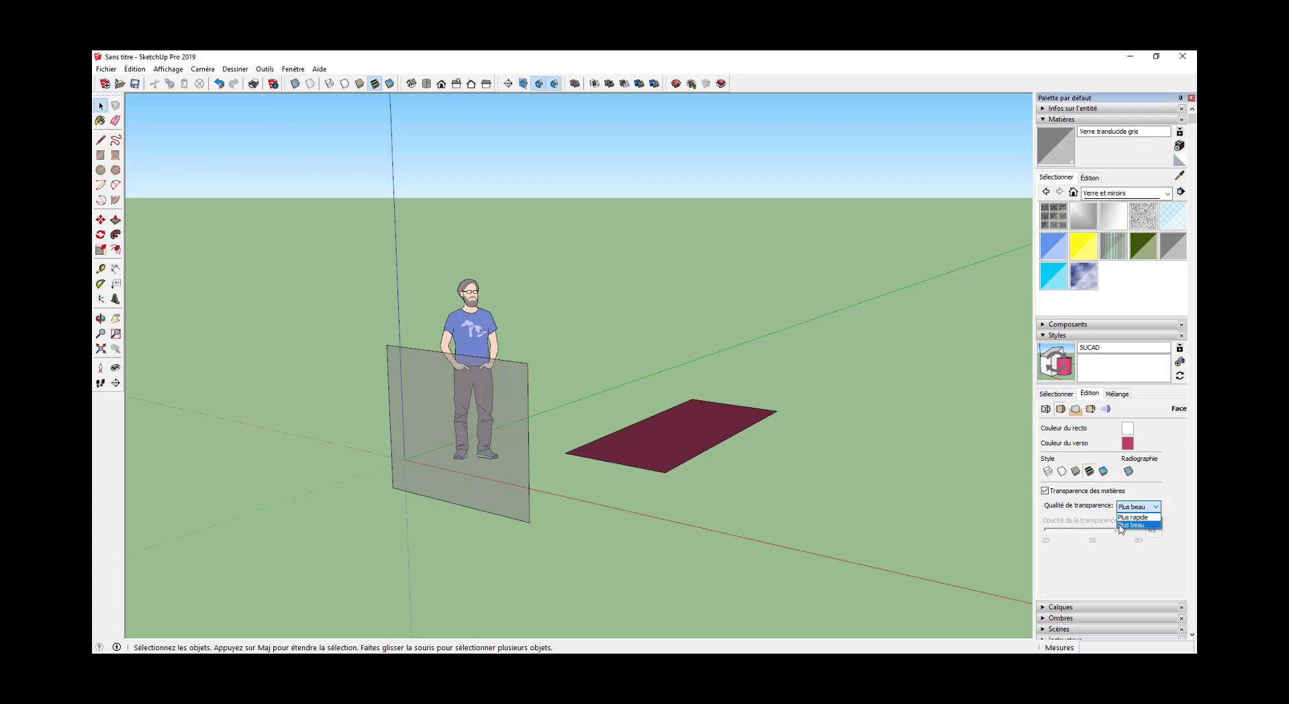
left_click(1130, 517)
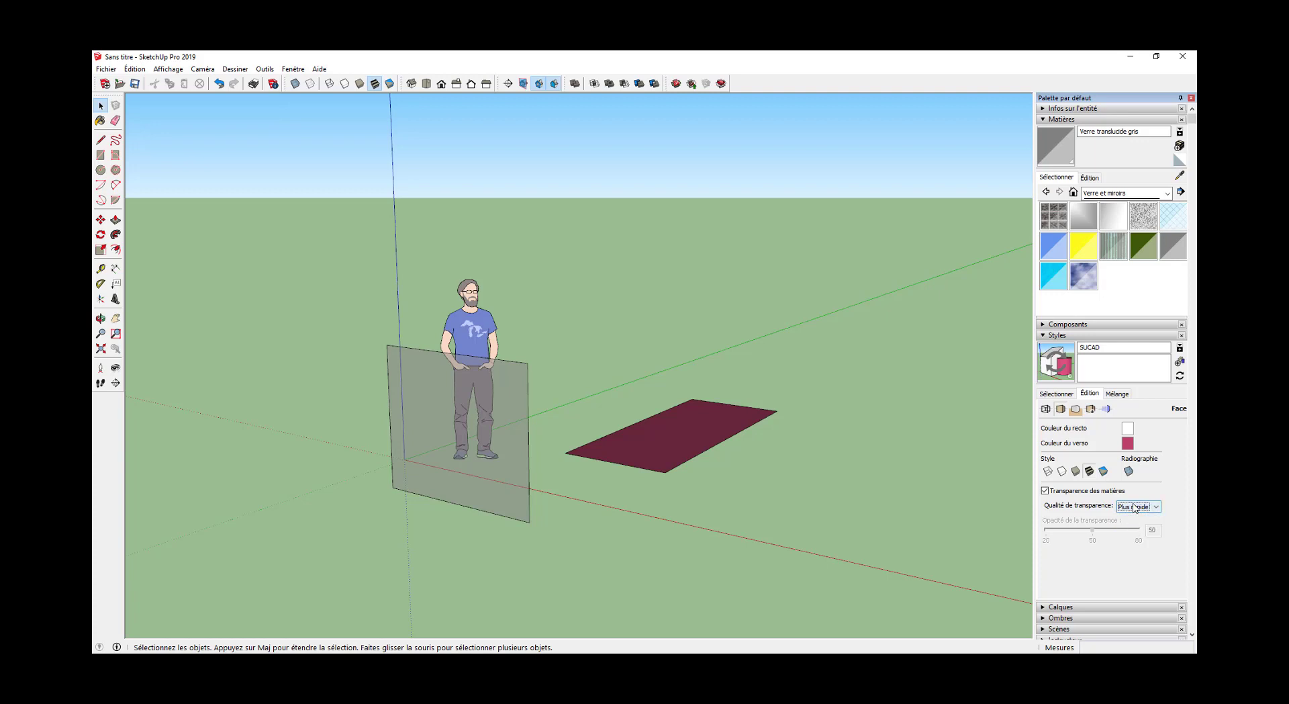
left_click(1136, 506)
left_click(1132, 525)
Select the glass panel with its edges and copy it along the green axis at about 0.19 m spacing, repeated with *5.
double_click(493, 516)
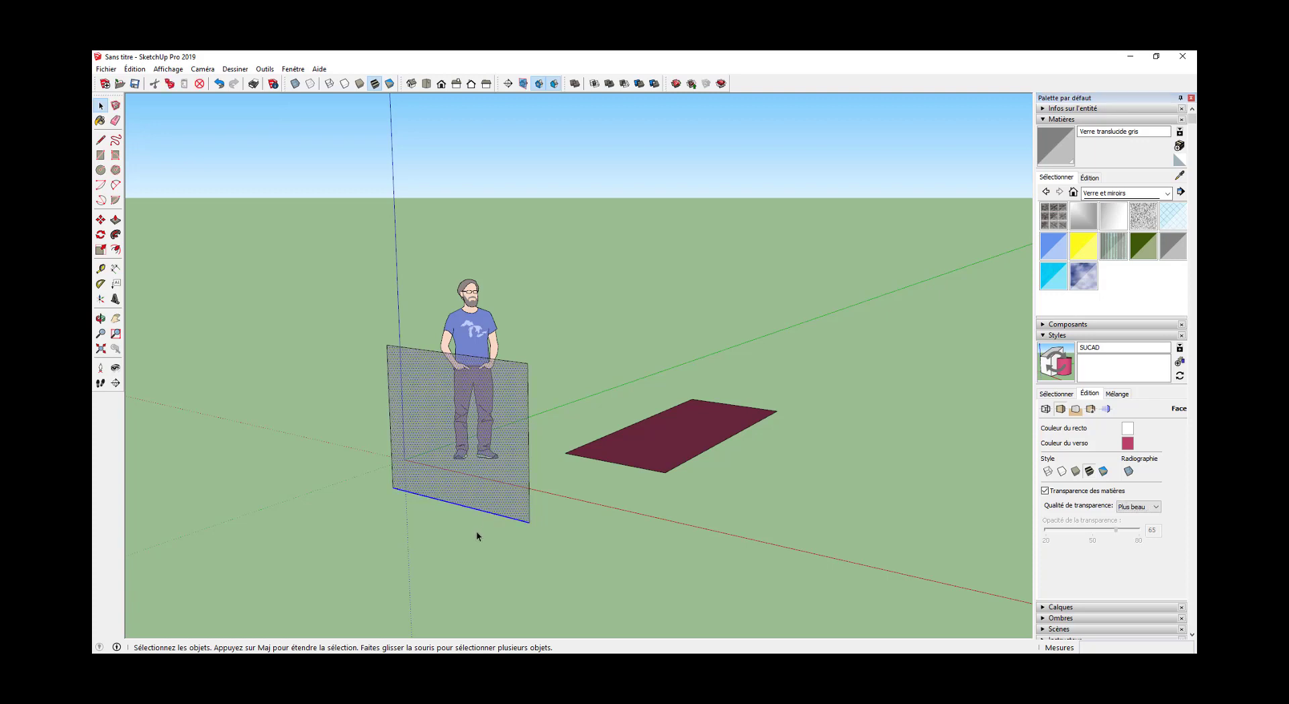
double_click(481, 492)
key("m")
left_click(457, 560)
key("ctrl")
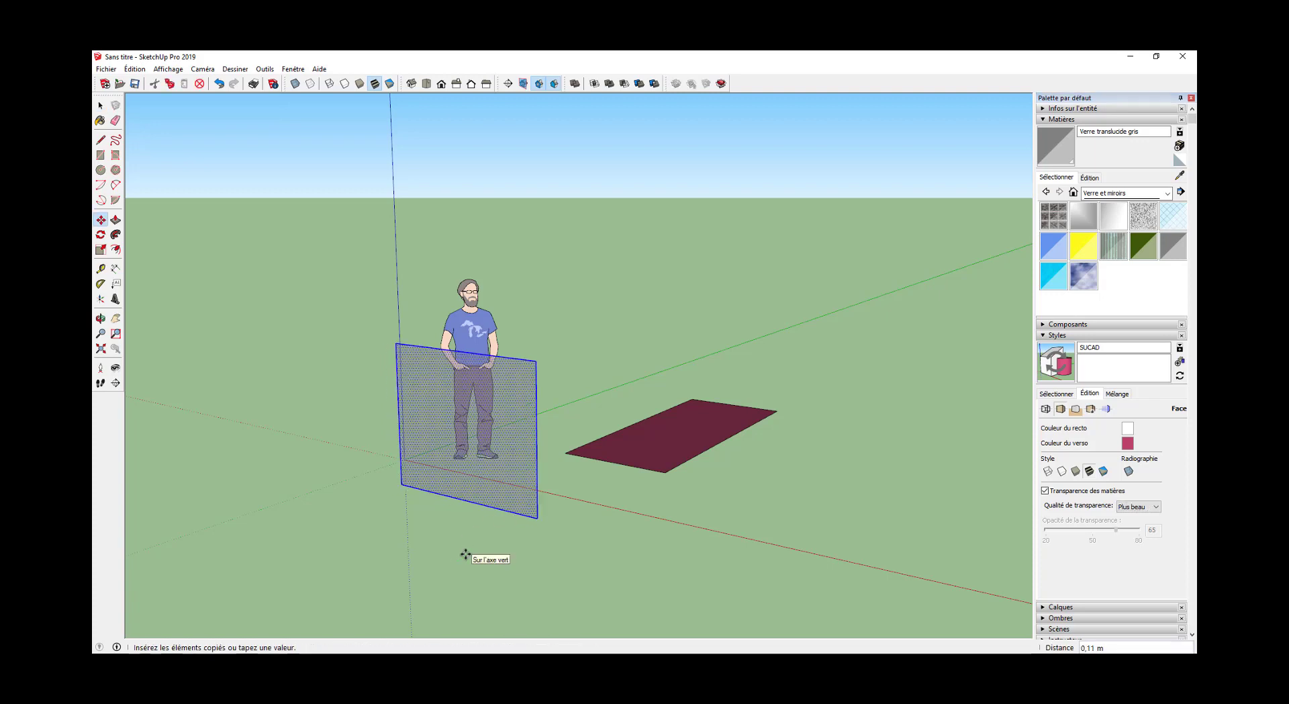
type("*3")
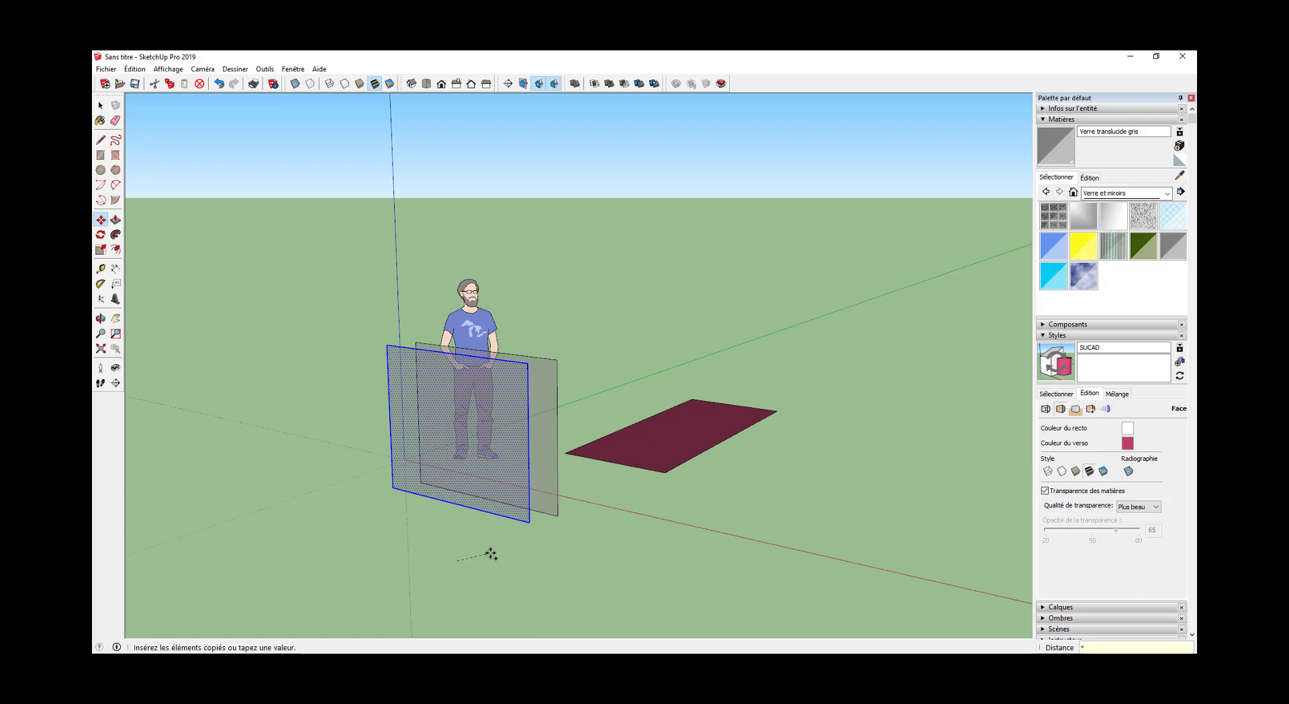
key("Return")
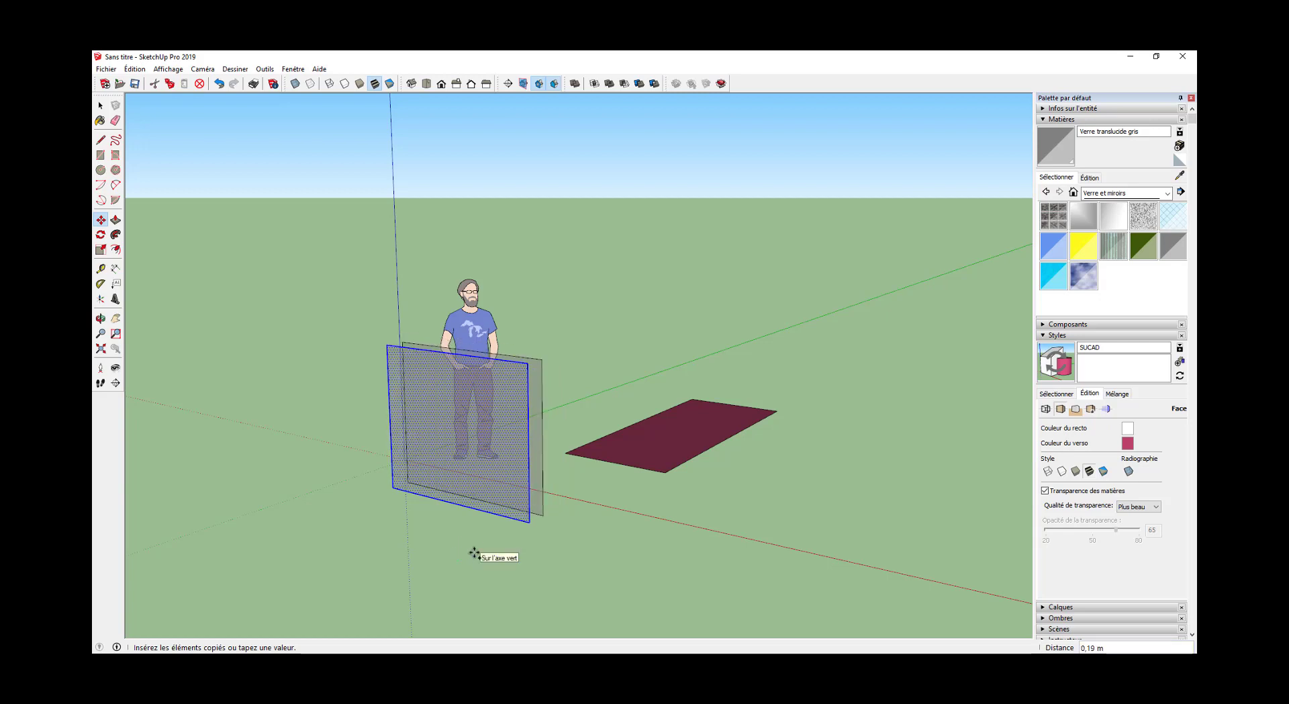
left_click(474, 551)
type("5x")
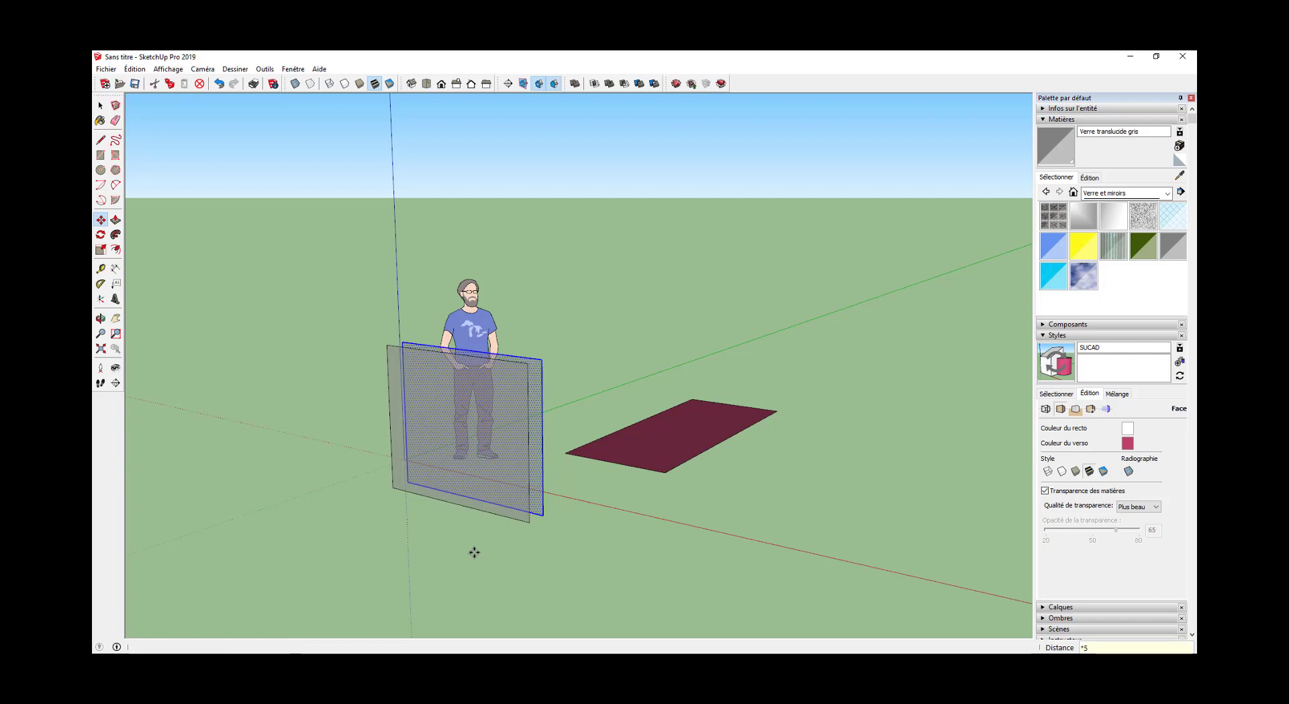
key("Return")
key("space")
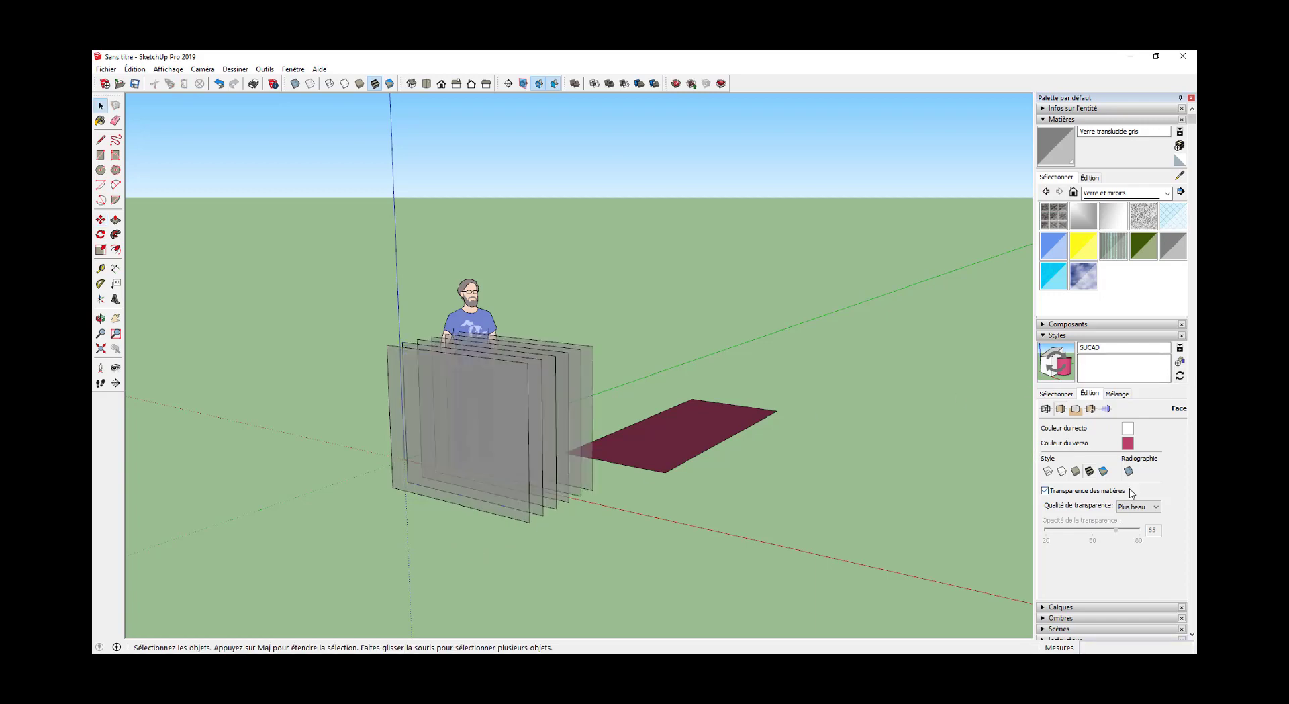
Compare the row of glass panels in Plus rapide transparency quality, and return to Plus beau.
left_click(1137, 508)
left_click(1135, 518)
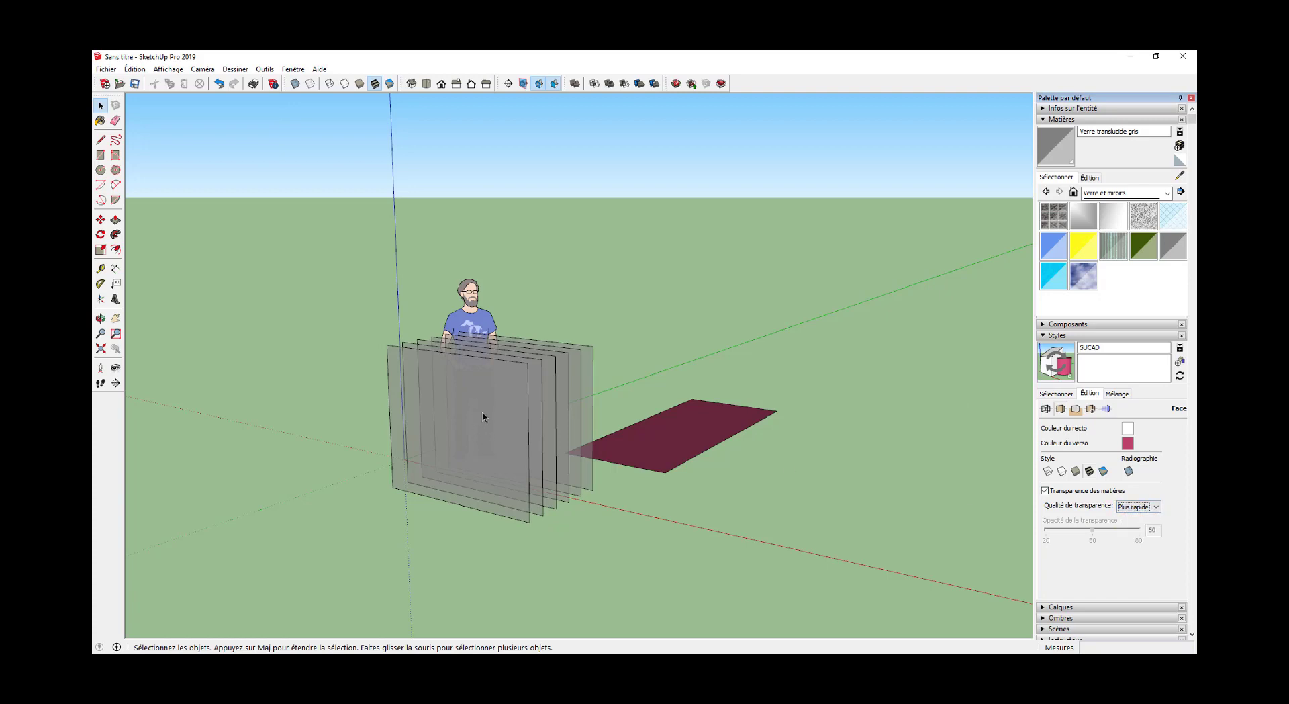
left_click(1127, 507)
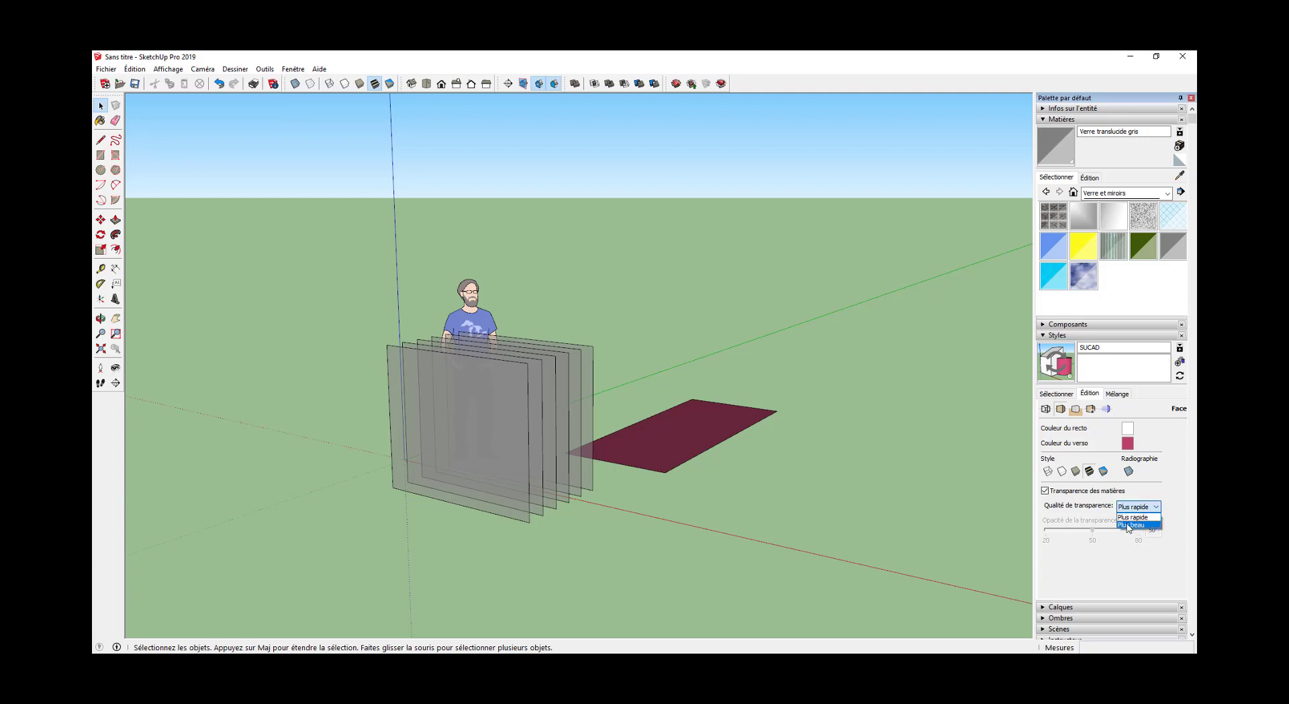
left_click(1128, 527)
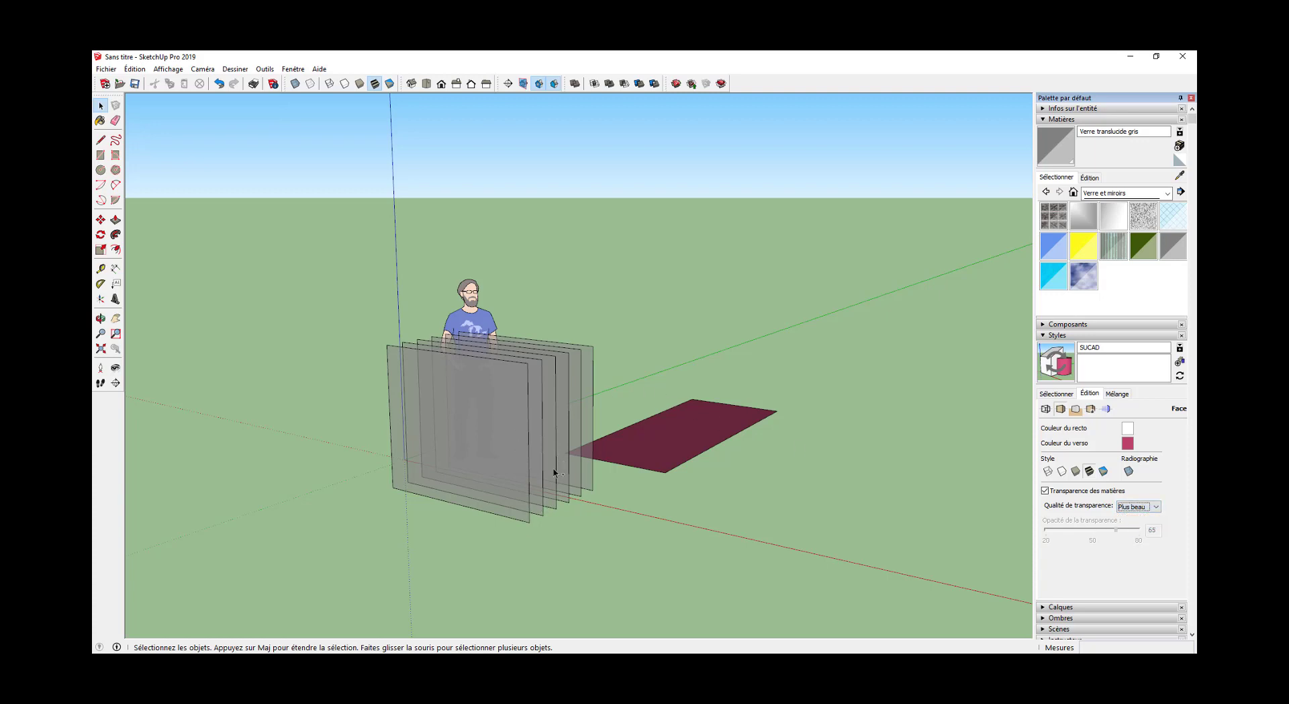
Undo the panel copies, the glass material and the vertical rectangle in front of the human figure.
key("ctrl+z")
key("ctrl+z")
key("ctrl+z")
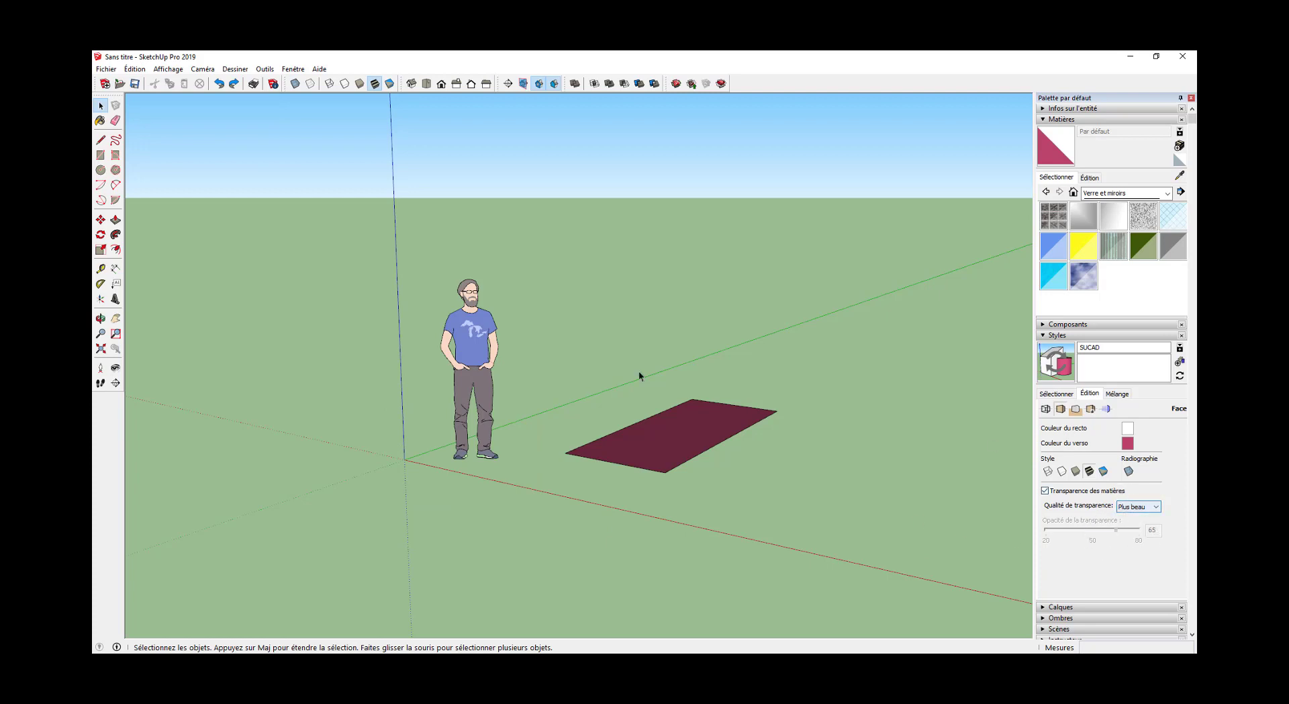
Set the transparency quality to Plus rapide and update the SUCAD style with the face changes.
left_click(1139, 508)
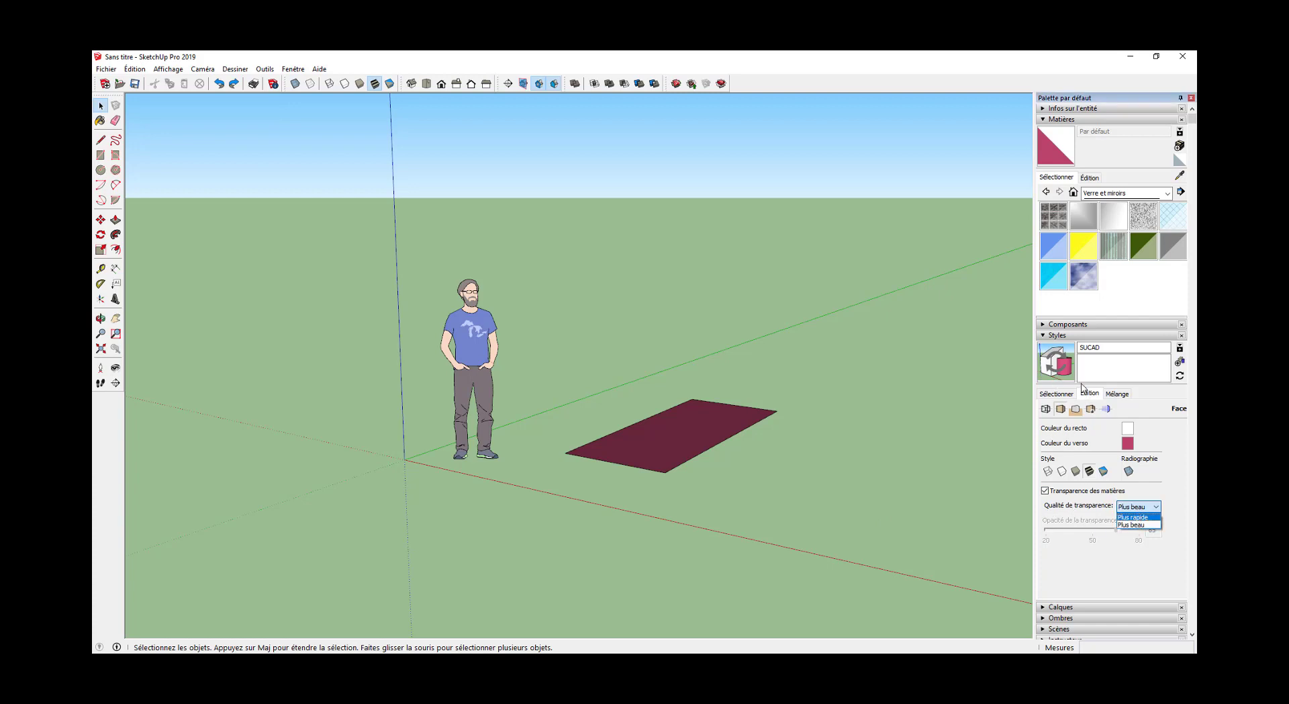
left_click(1137, 517)
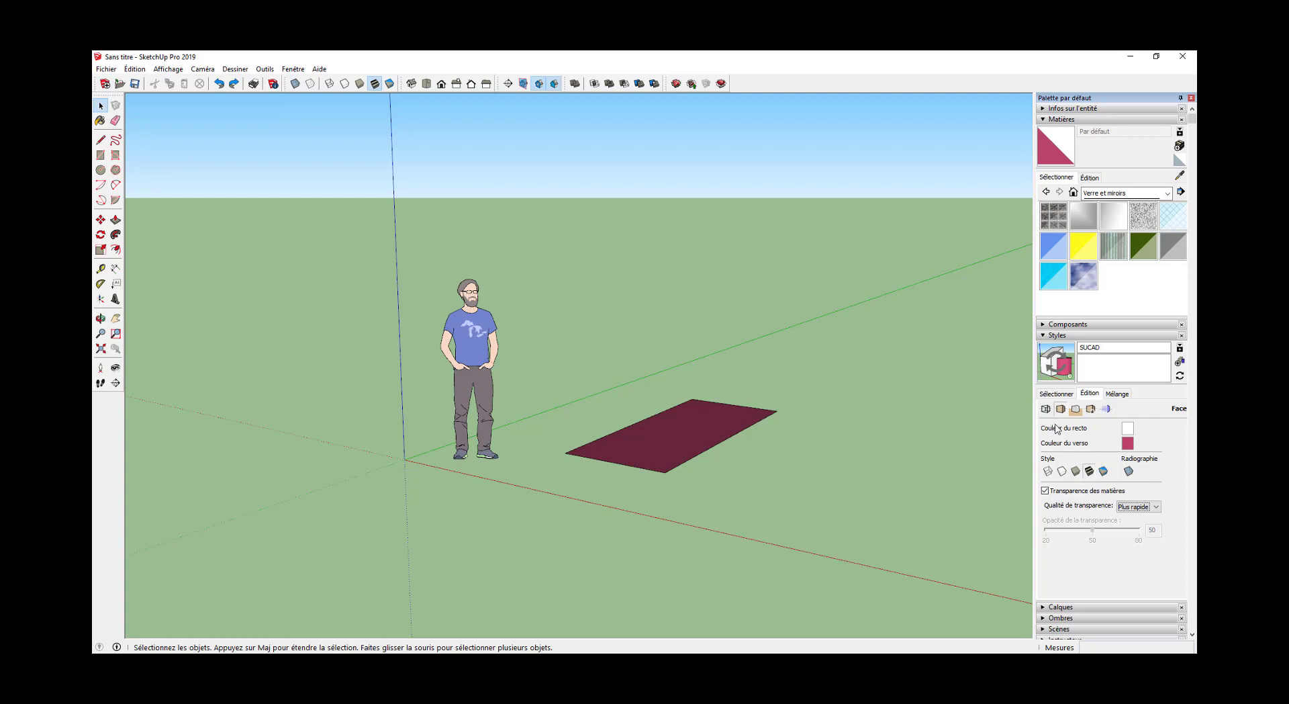
left_click(1061, 378)
Change the sky colour to pink in the style's background settings, and turn the sky off.
left_click(1075, 409)
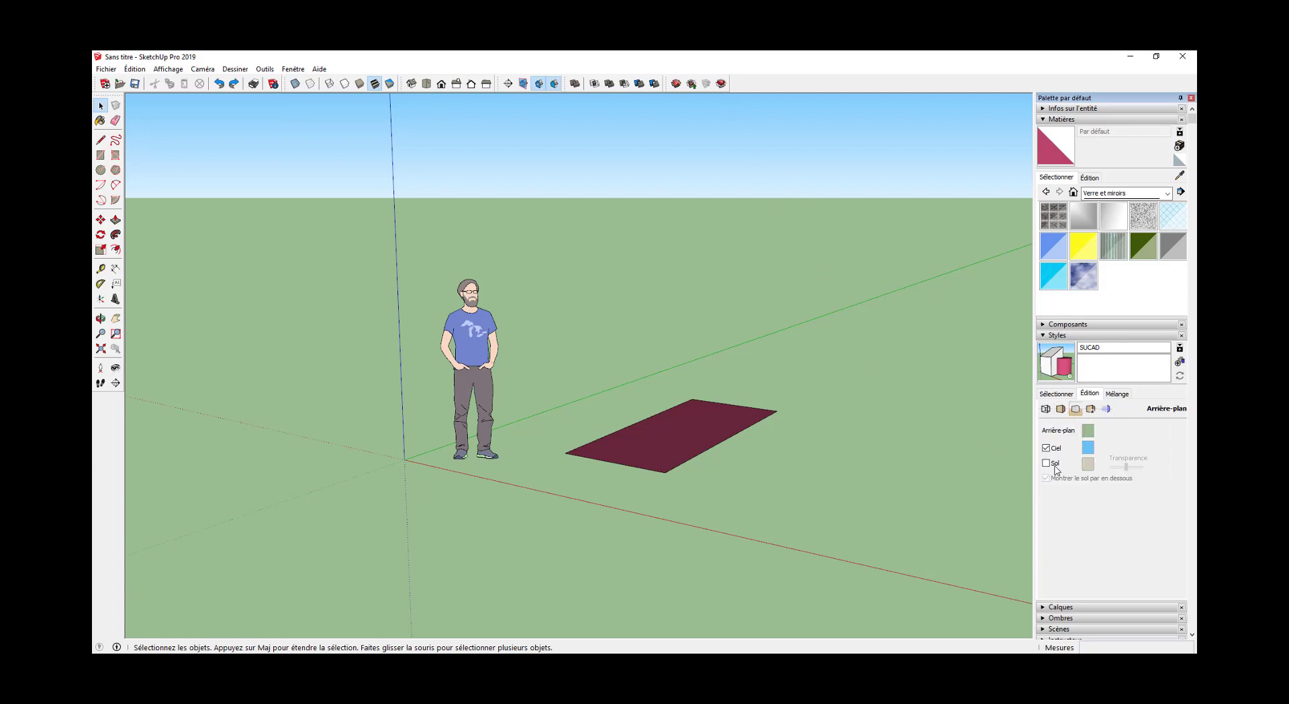
left_click(1088, 447)
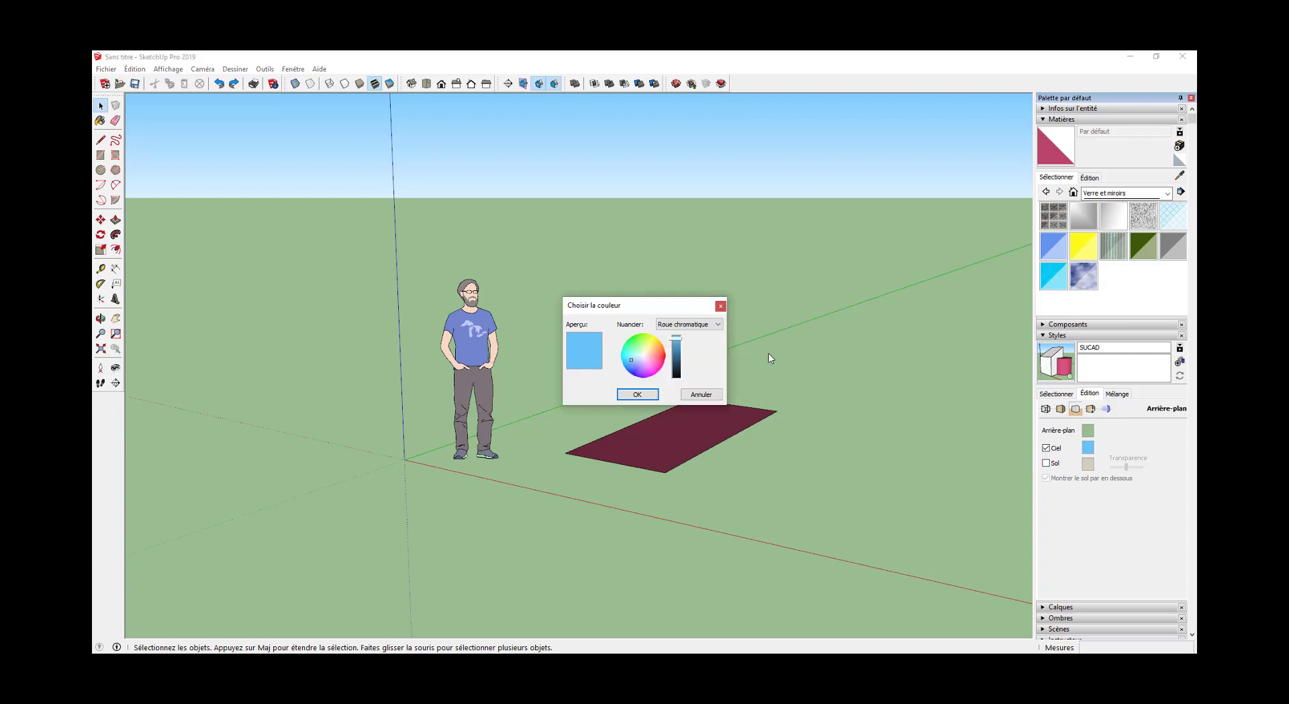
left_click(653, 363)
left_click(645, 395)
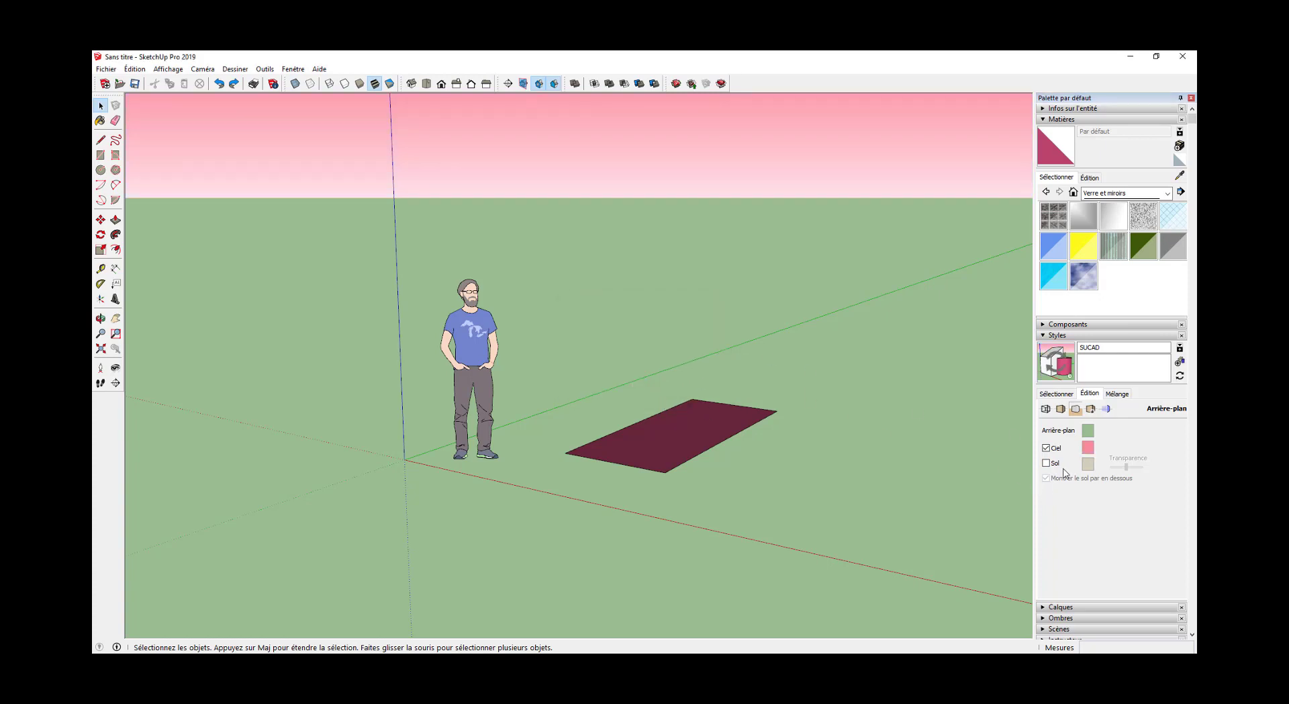
left_click(1047, 447)
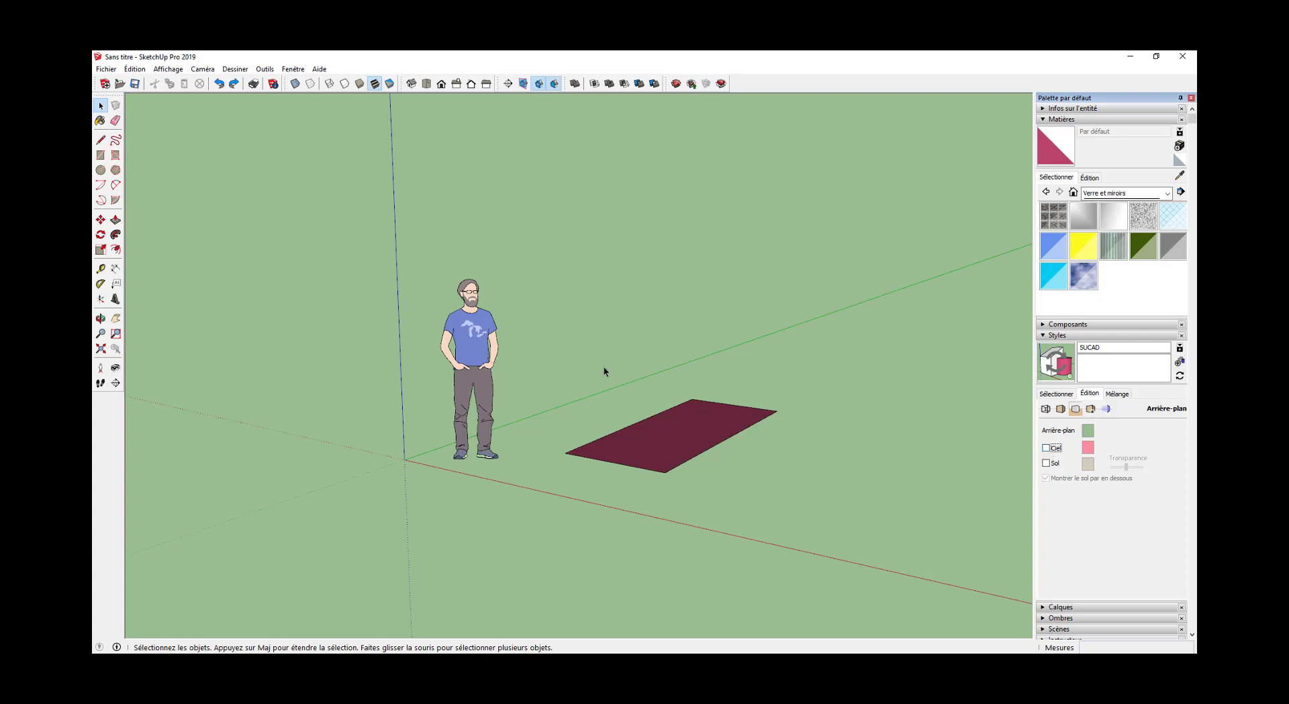
Set the background colour to RGB 55, 71, 79 and update the SUCAD style with it.
left_click(1089, 430)
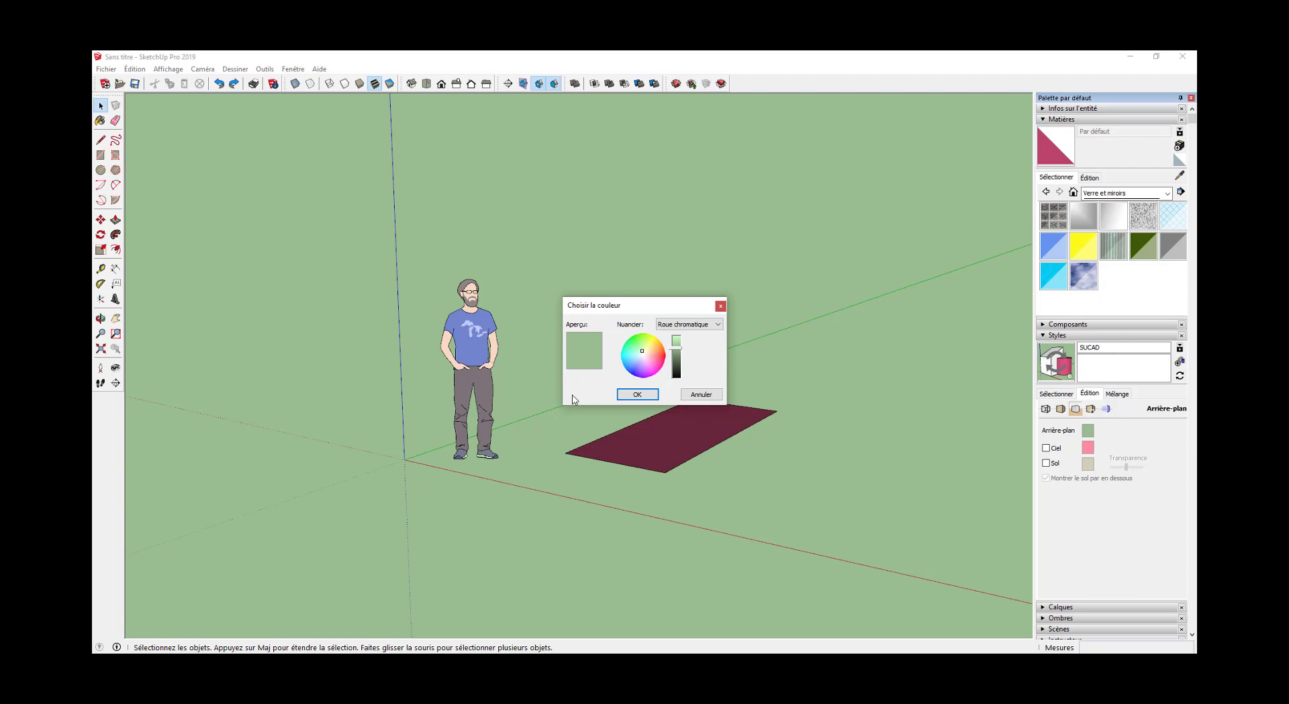
left_click(668, 325)
left_click(665, 357)
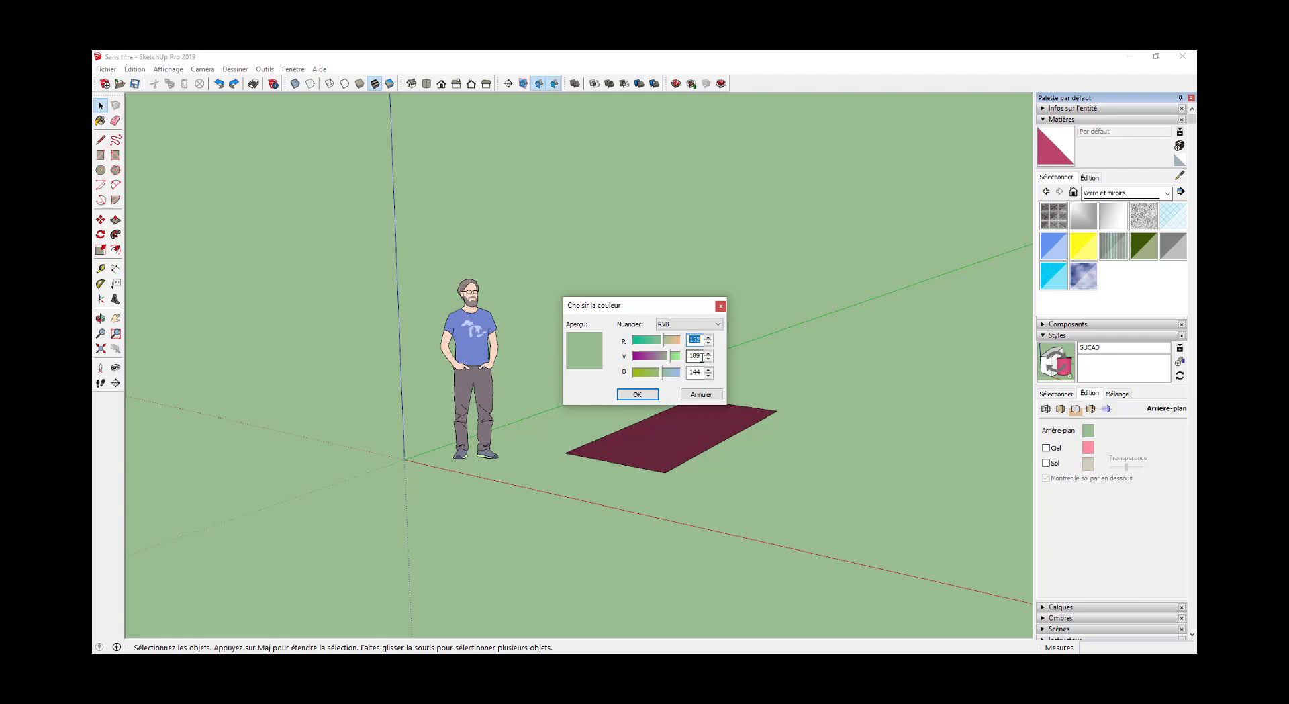
type("55")
key("Tab")
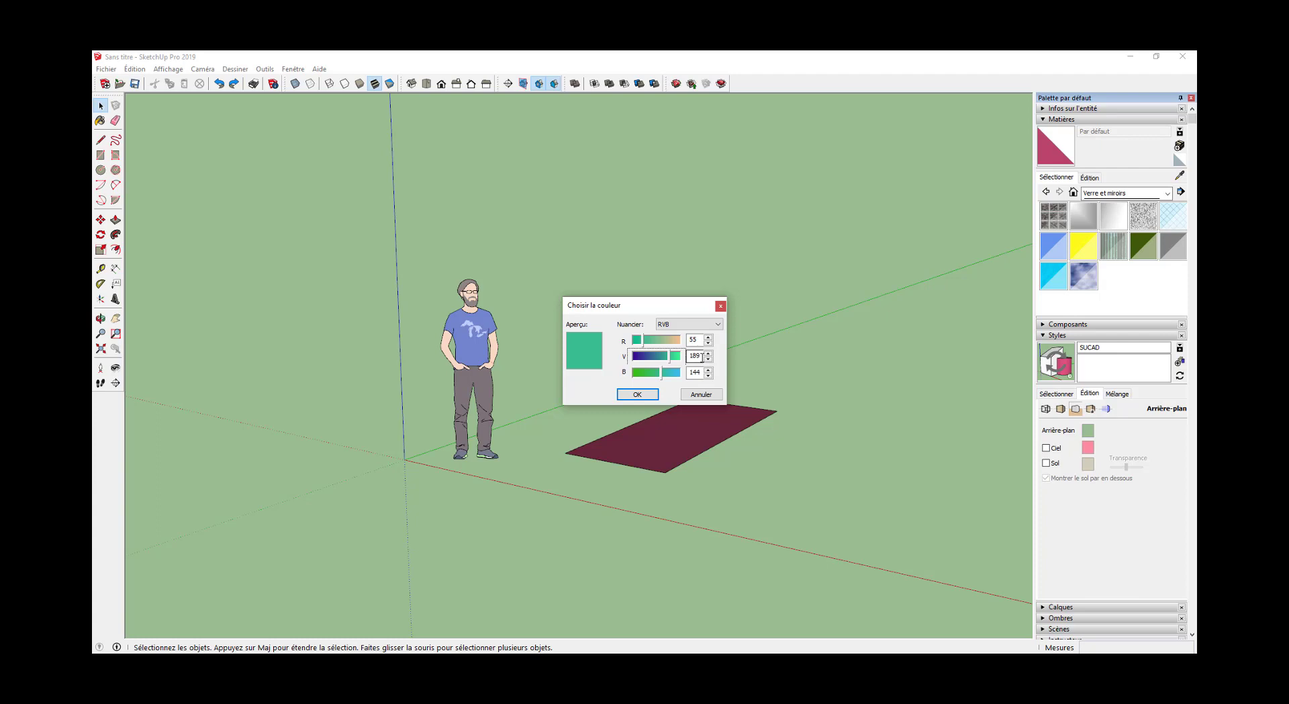
key("Tab")
key("Tab")
key("shift+Tab")
type("71")
key("Tab")
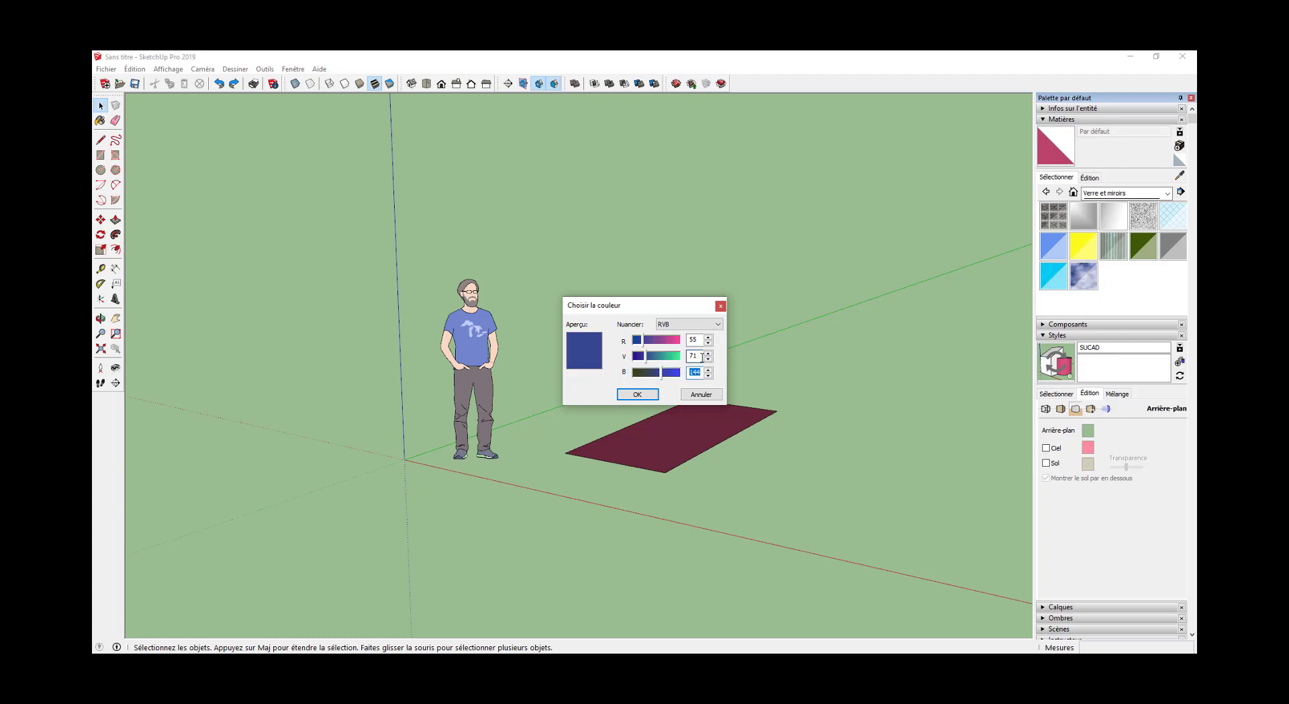
type("79")
key("Tab")
left_click(637, 394)
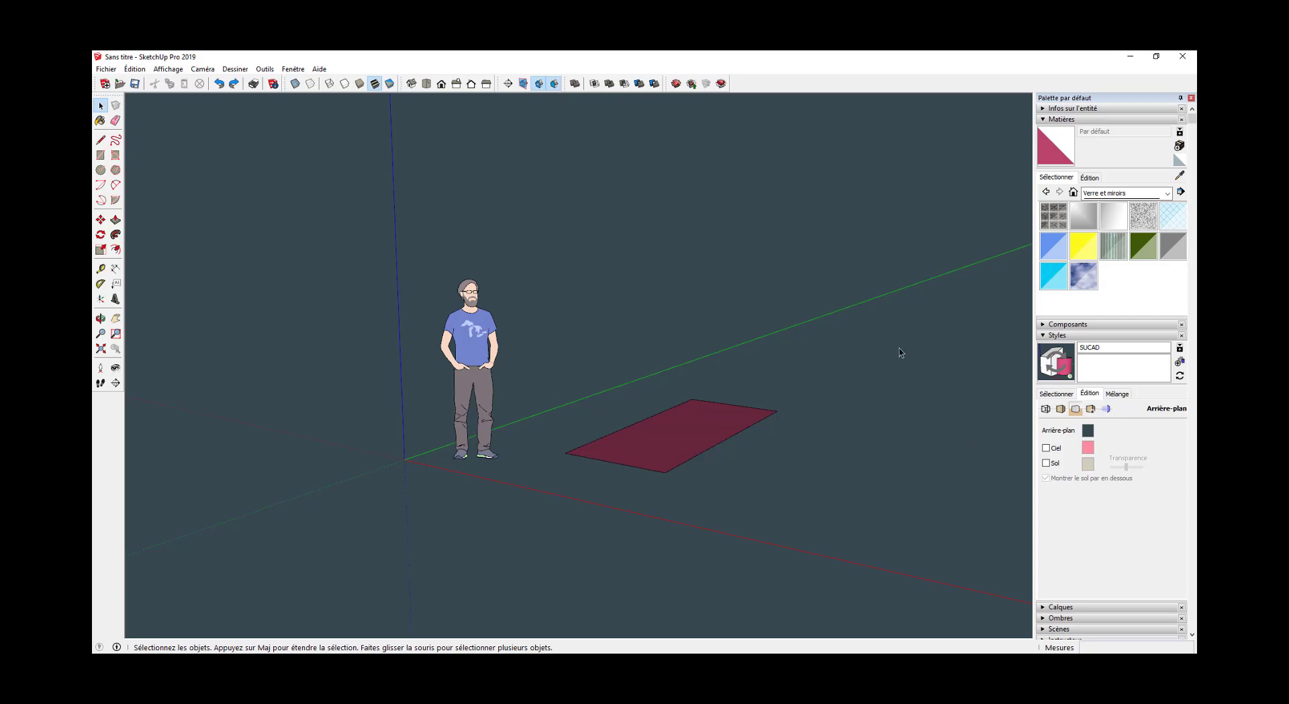
left_click(1055, 362)
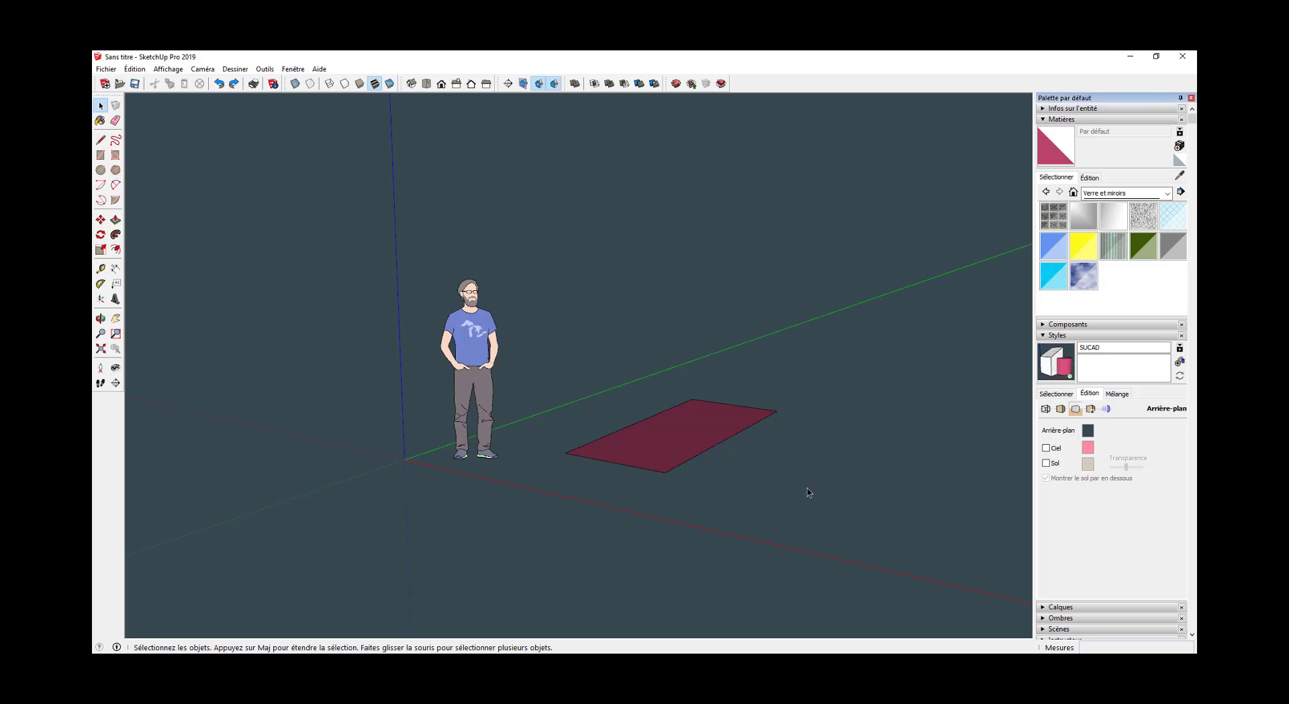
Show the style's modelling settings, select the human figure and try a horizontal section plane through it.
left_click(1106, 409)
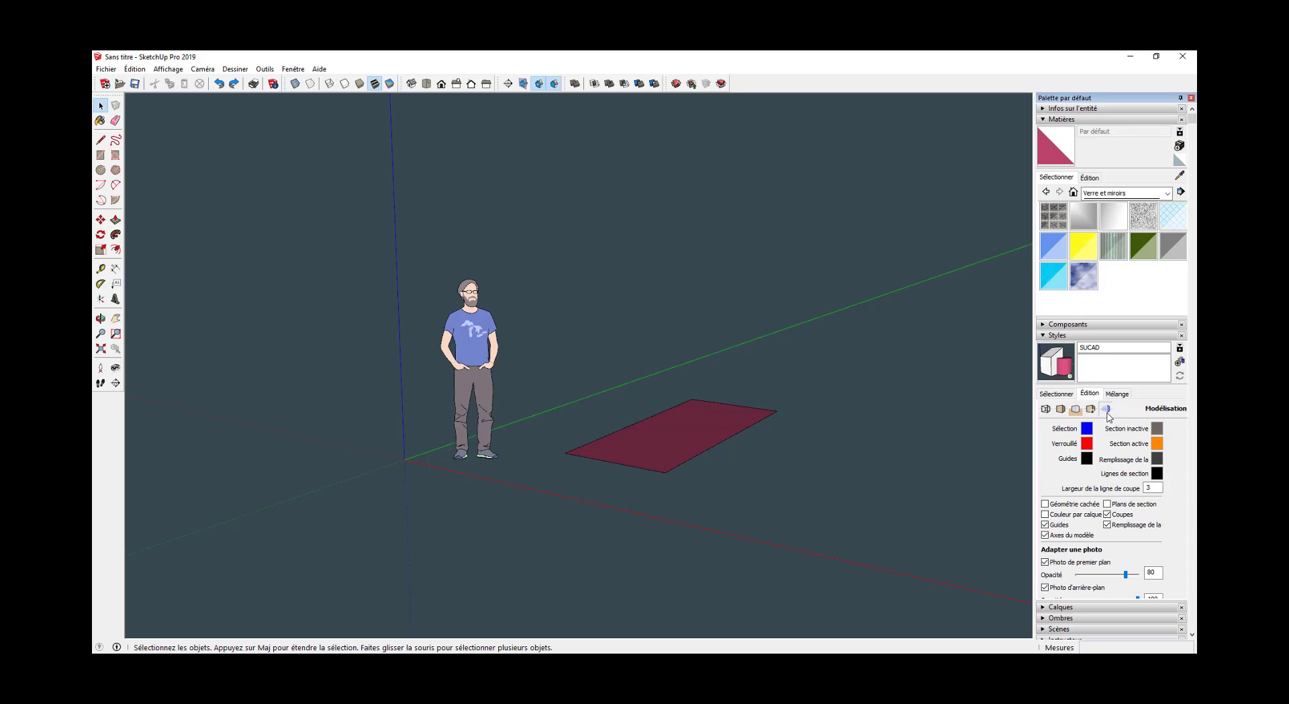
left_click(480, 359)
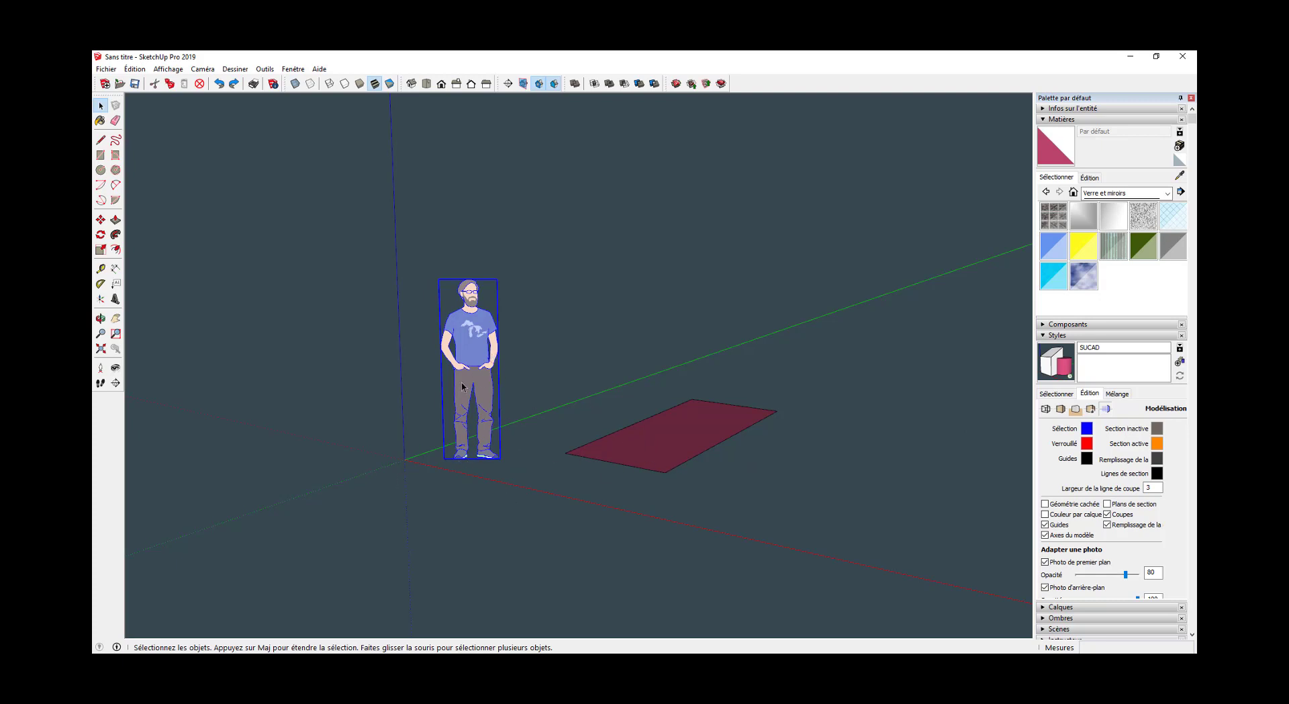
left_click(116, 384)
left_click(676, 390)
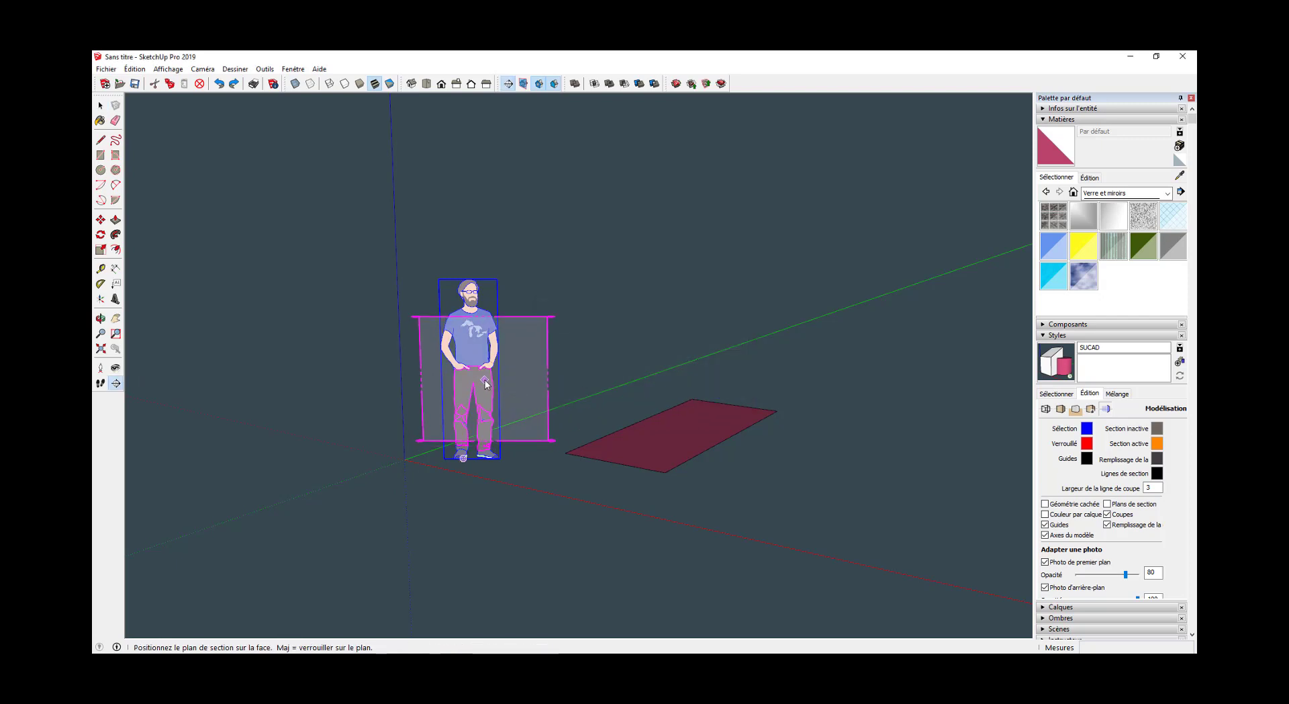
left_click(496, 384)
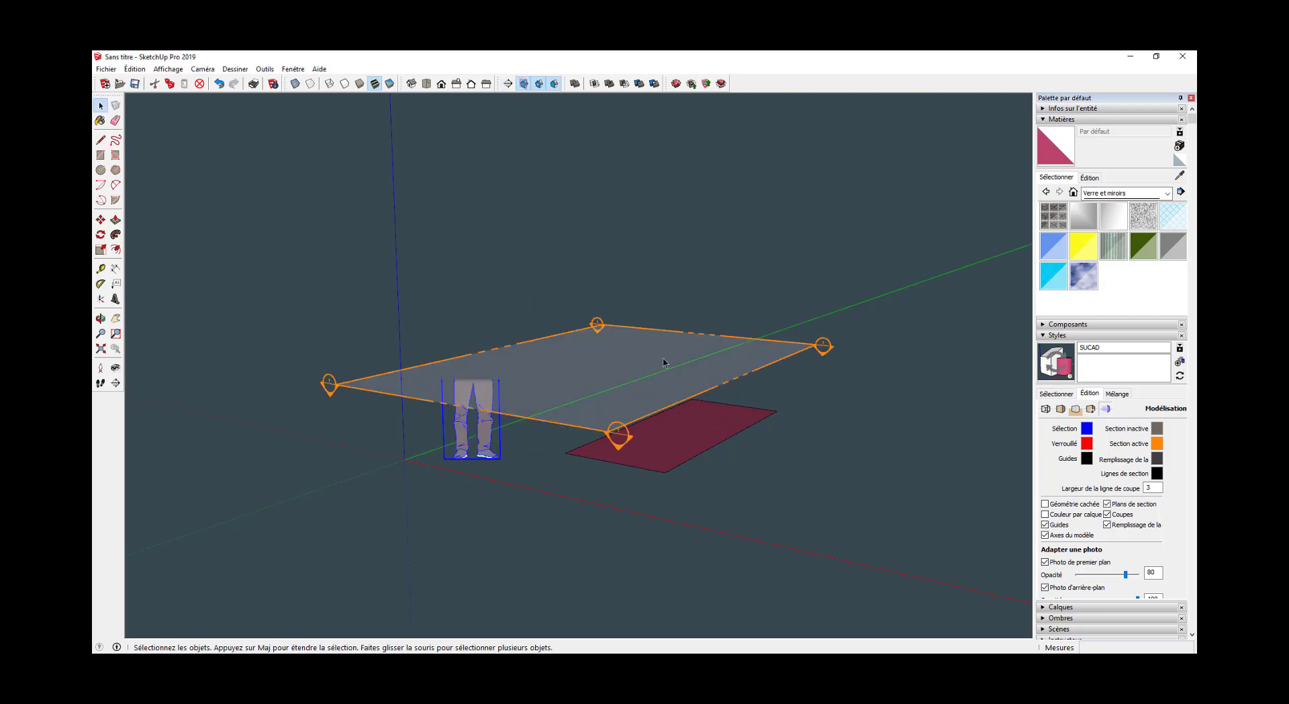
Undo the section plane and the purple rectangle on the ground, and deselect the human figure.
left_click(220, 84)
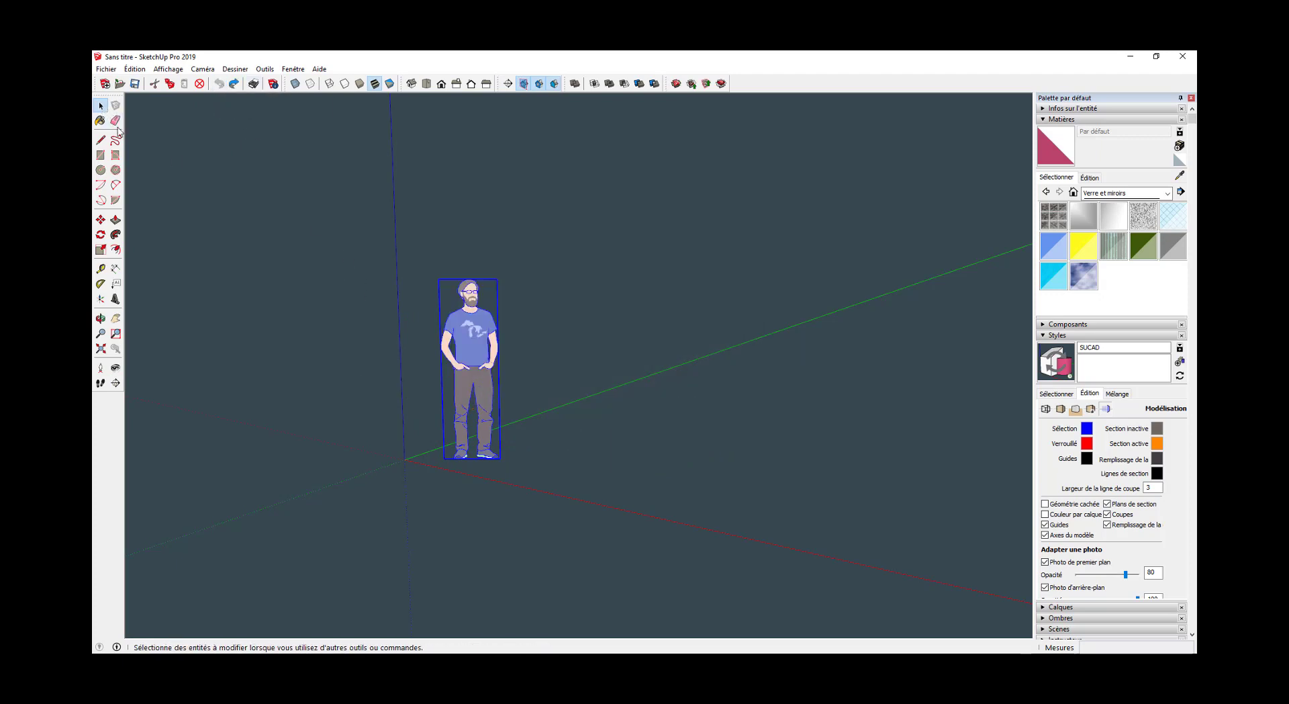
left_click(313, 320)
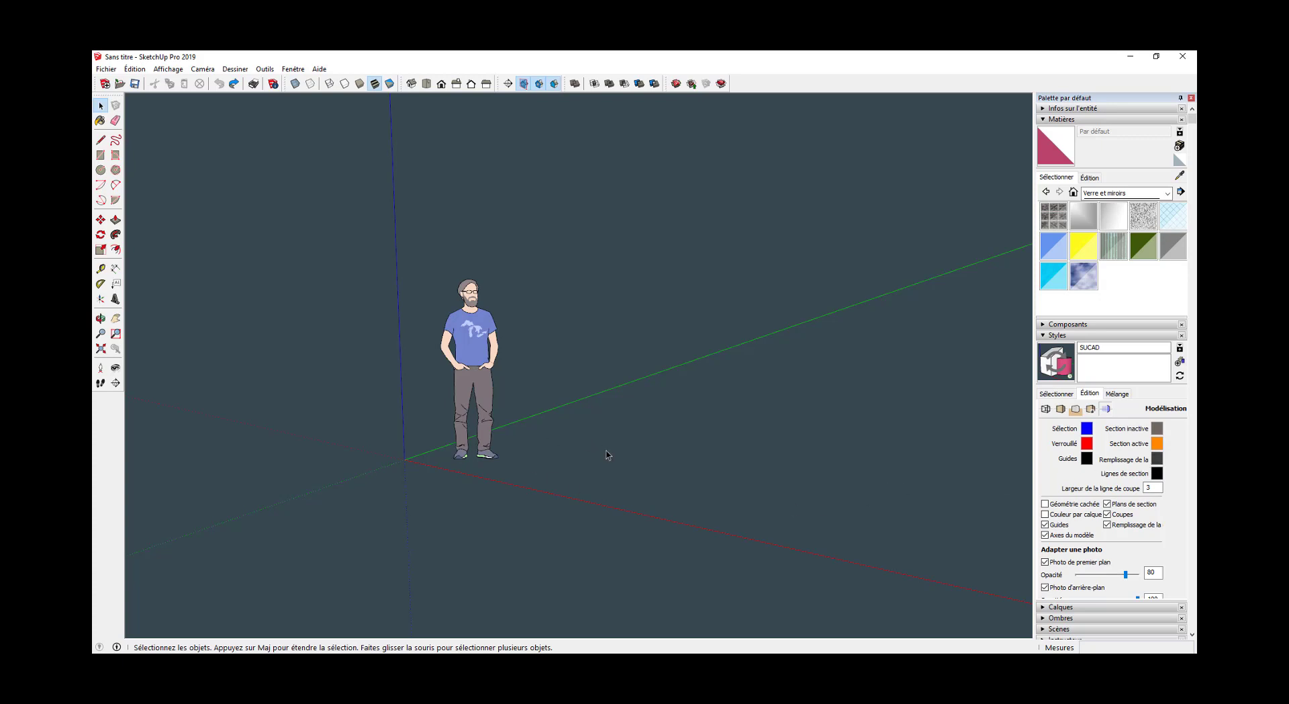
Draw a rectangle on the ground beside the human figure and extrude it upward into a low box.
key("r")
left_click(537, 478)
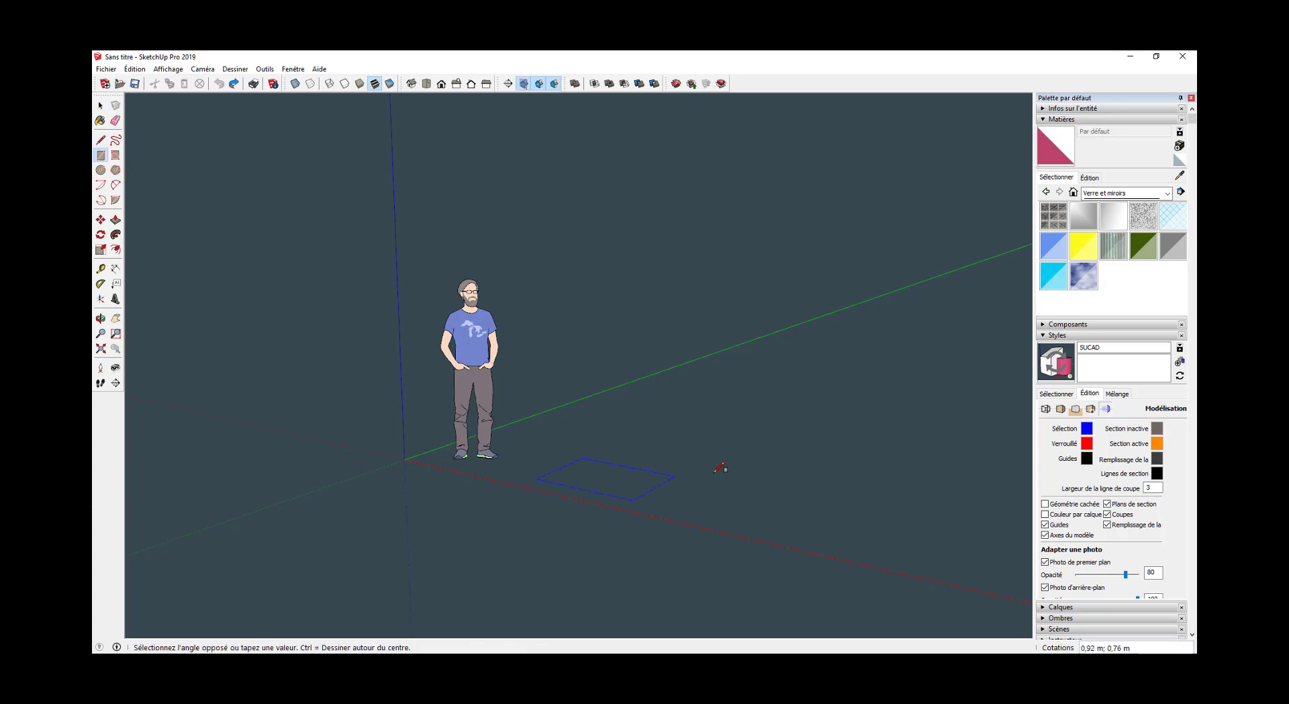
left_click(720, 451)
key("p")
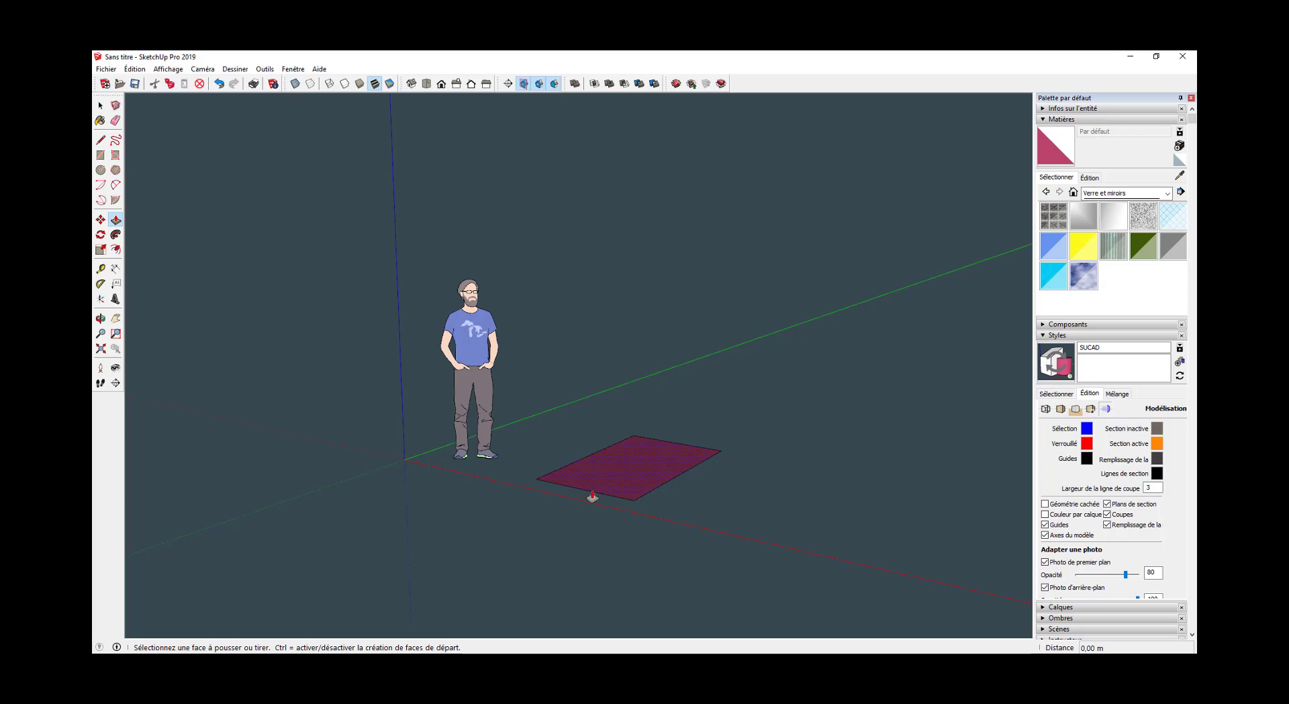
left_click_drag(593, 494, 624, 451)
key("space")
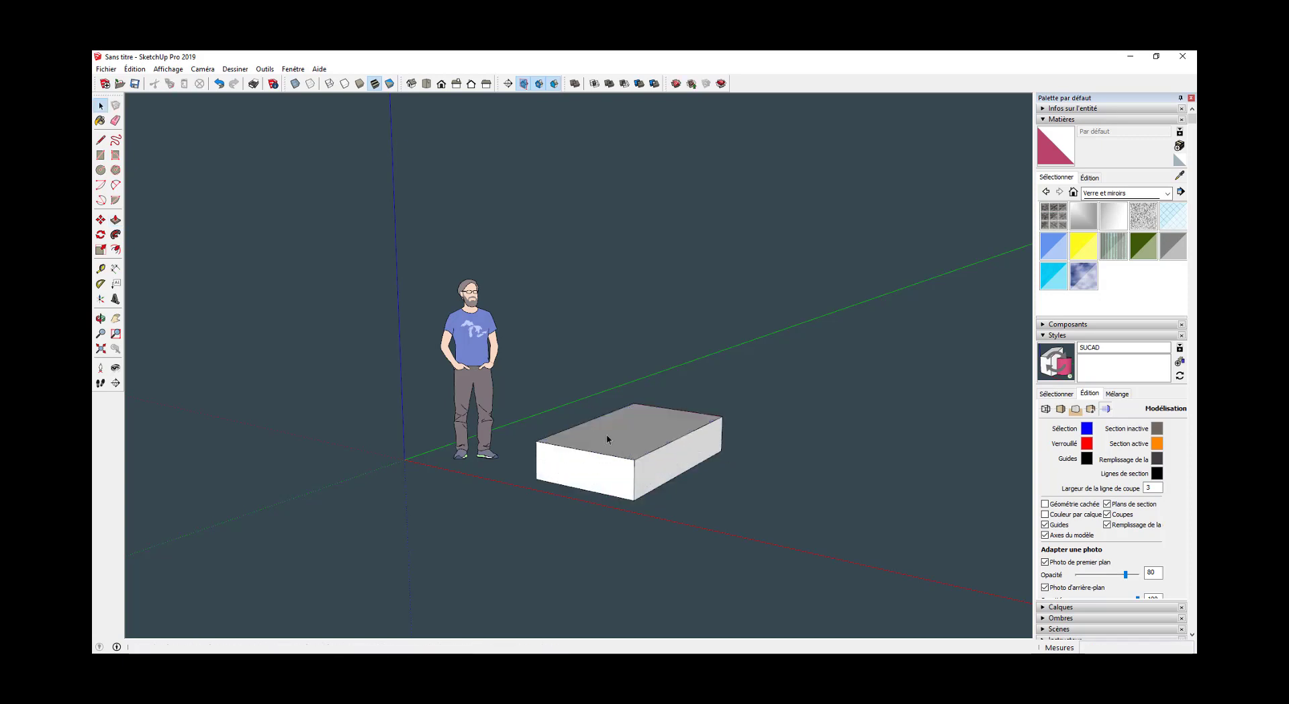
Place a horizontal section plane with its default name so that it cuts through the box.
left_click(115, 383)
left_click(530, 543)
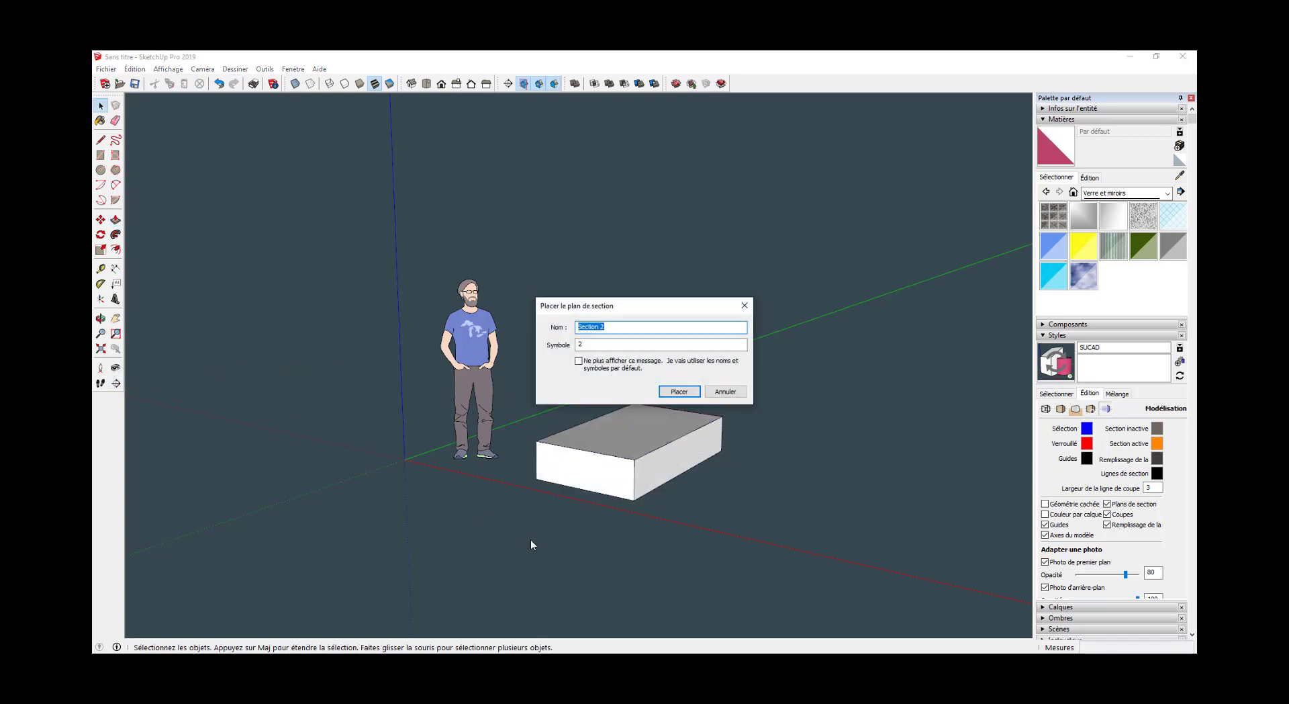
key("Return")
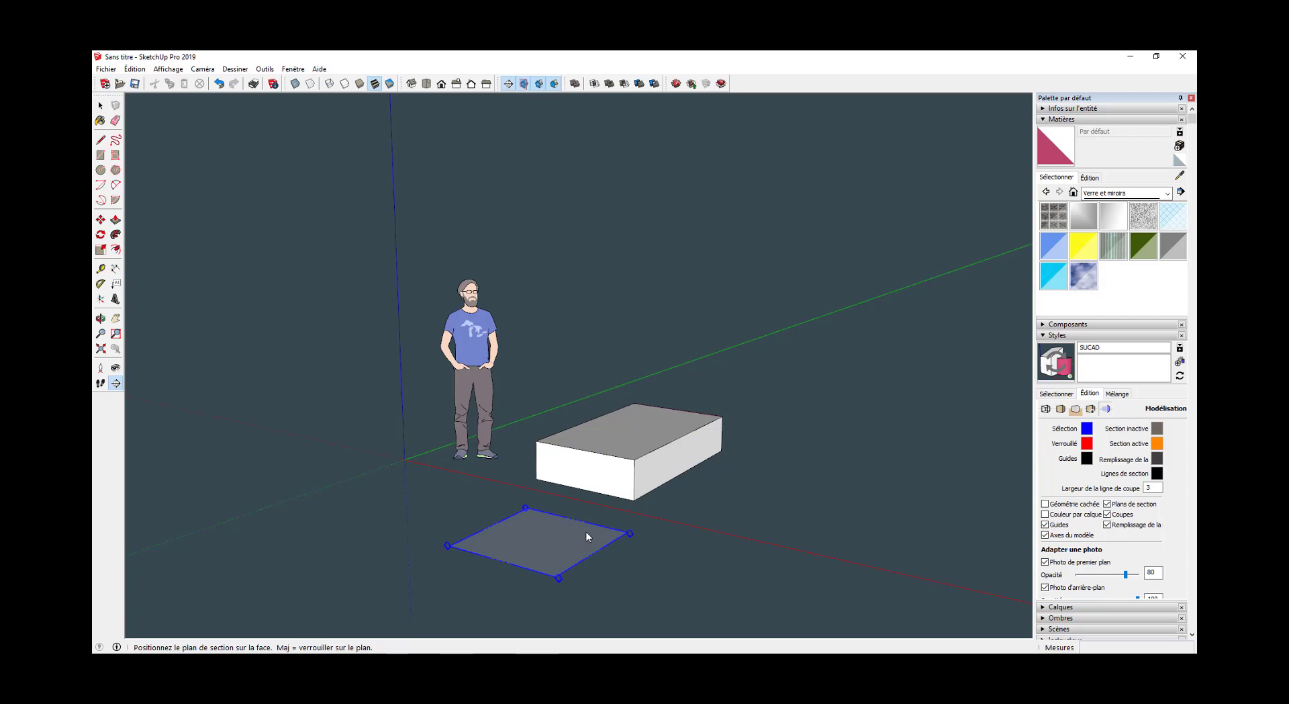
left_click(634, 479)
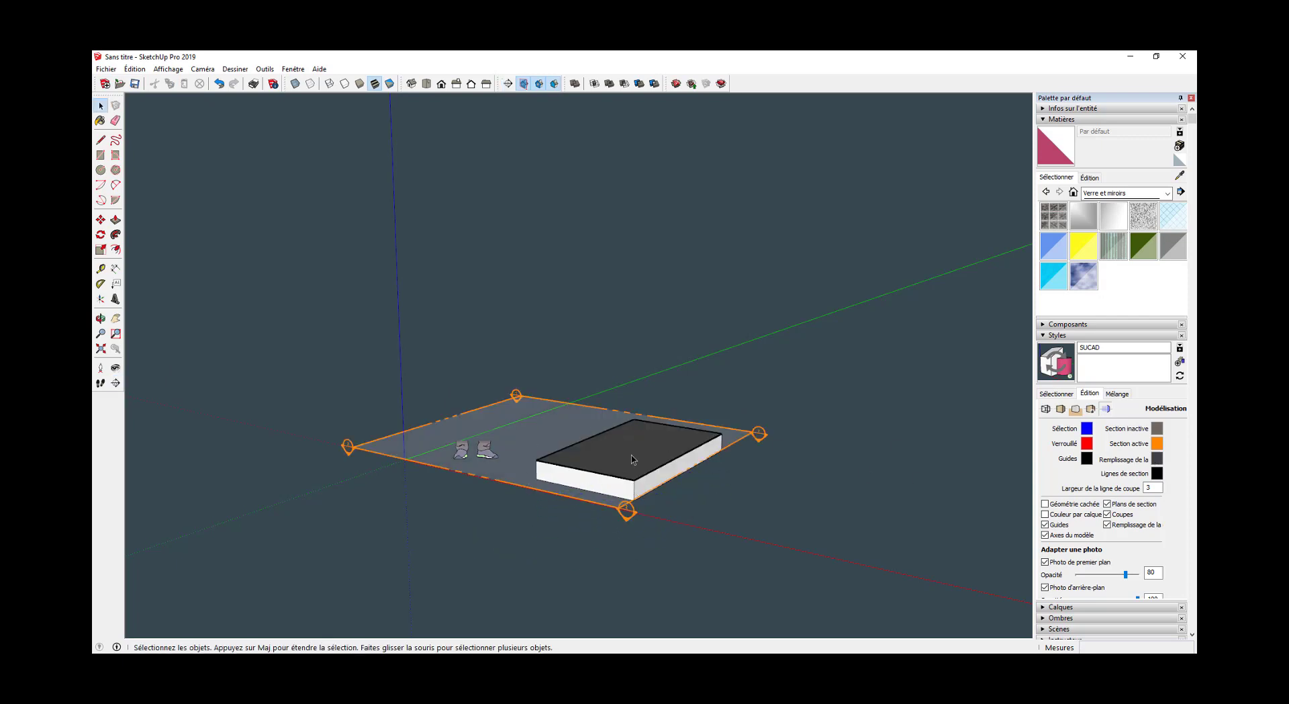
Set the section fill colour to RGB 60, 60, 60.
left_click(1157, 459)
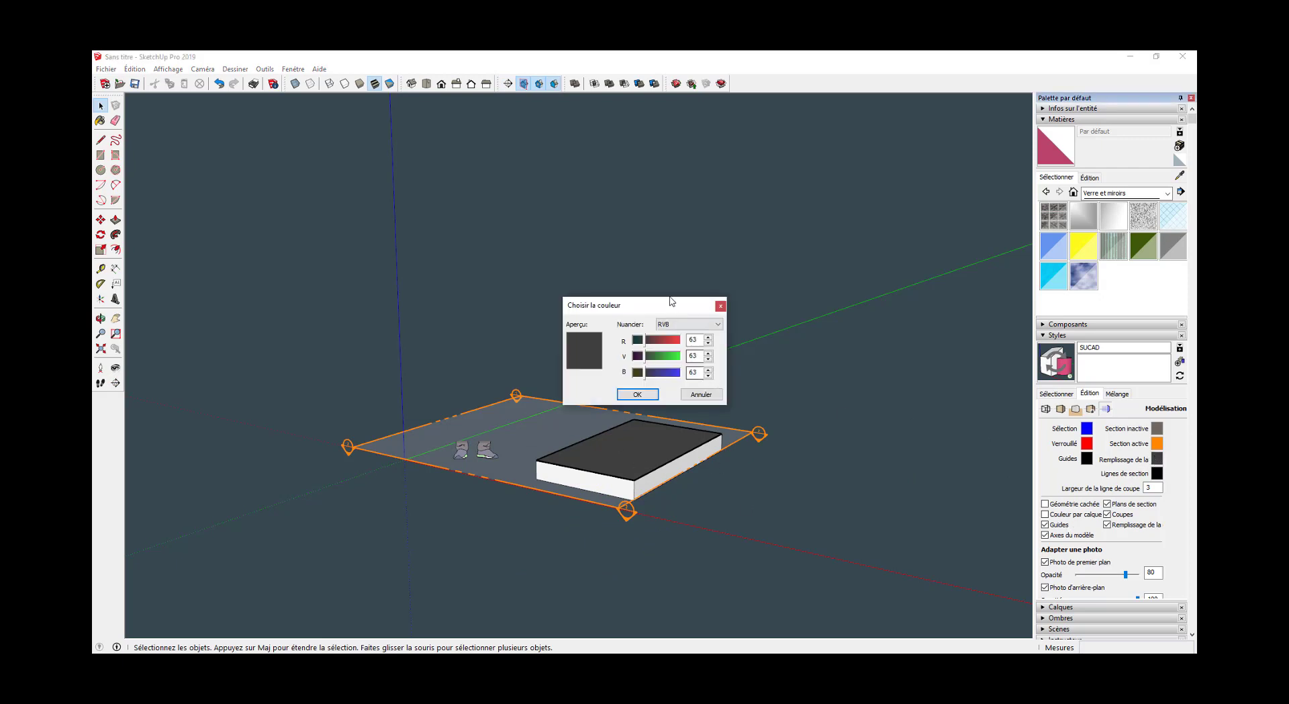
double_click(685, 339)
type("60")
key("Tab")
type("6")
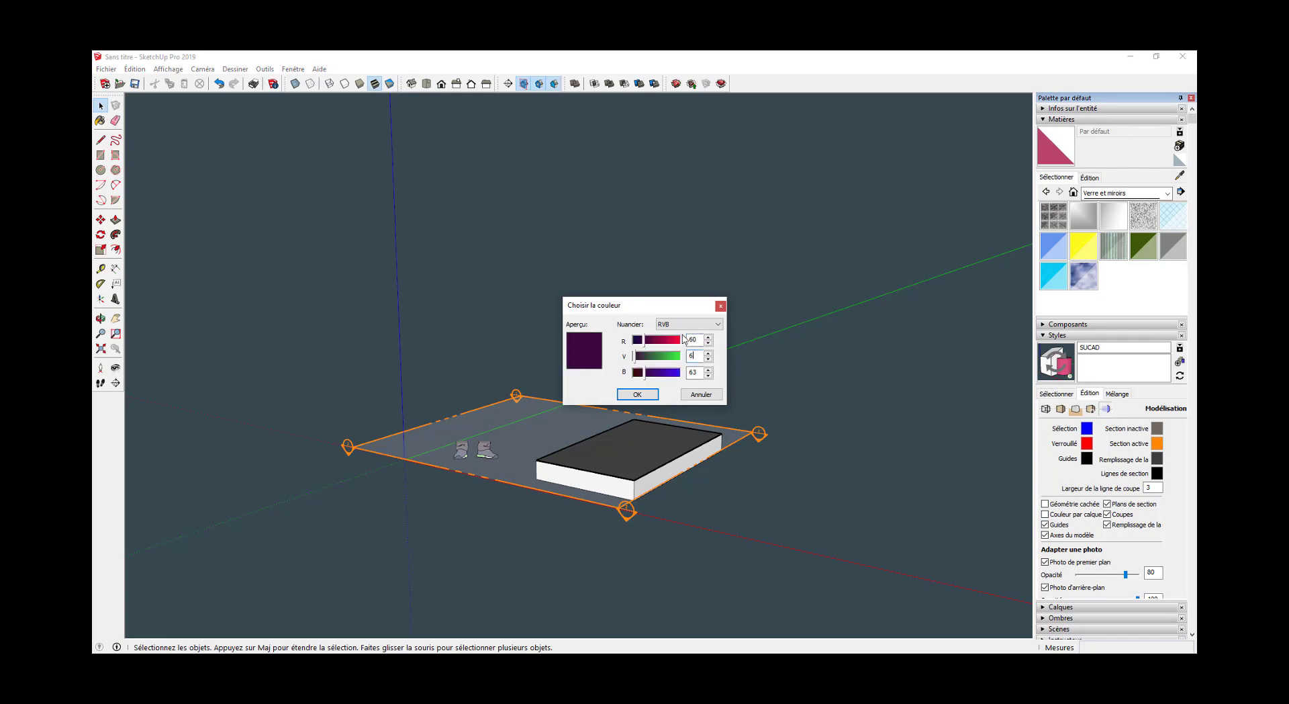
type("0")
key("Tab")
type("60")
key("Return")
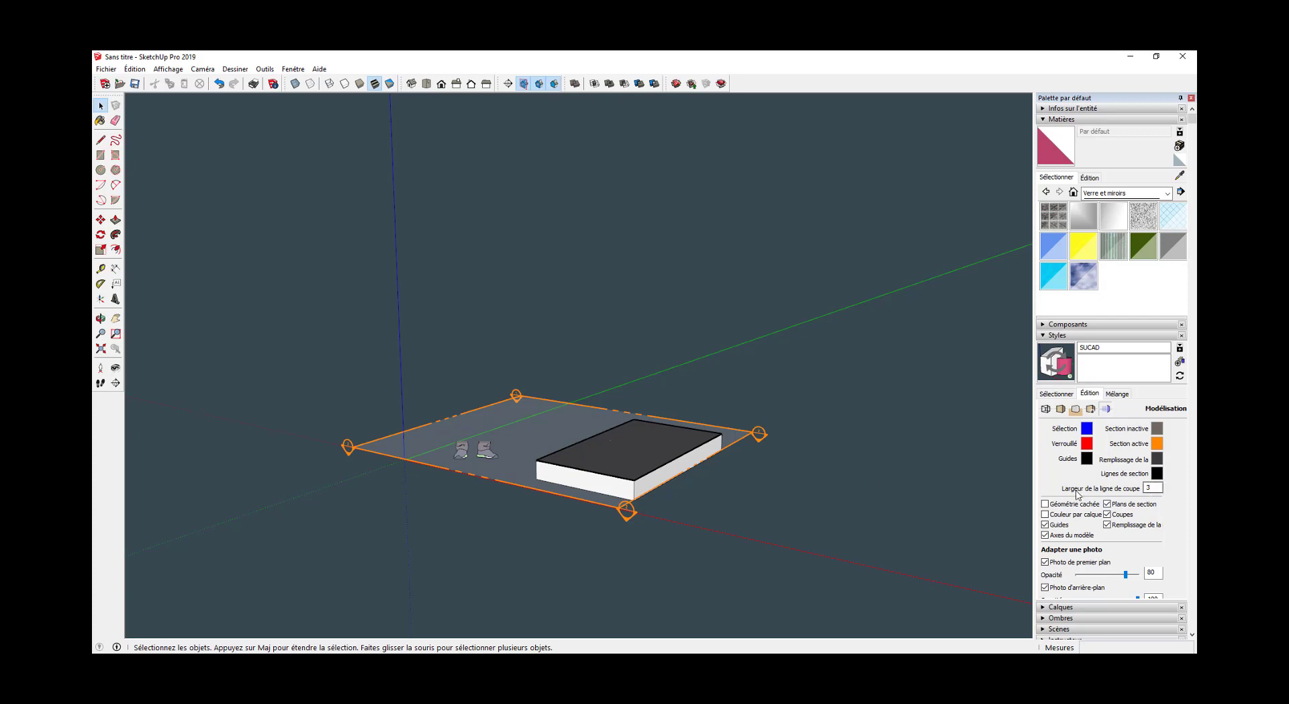
Compare section line widths of 1 and 2 on the cut box.
left_click(1143, 487)
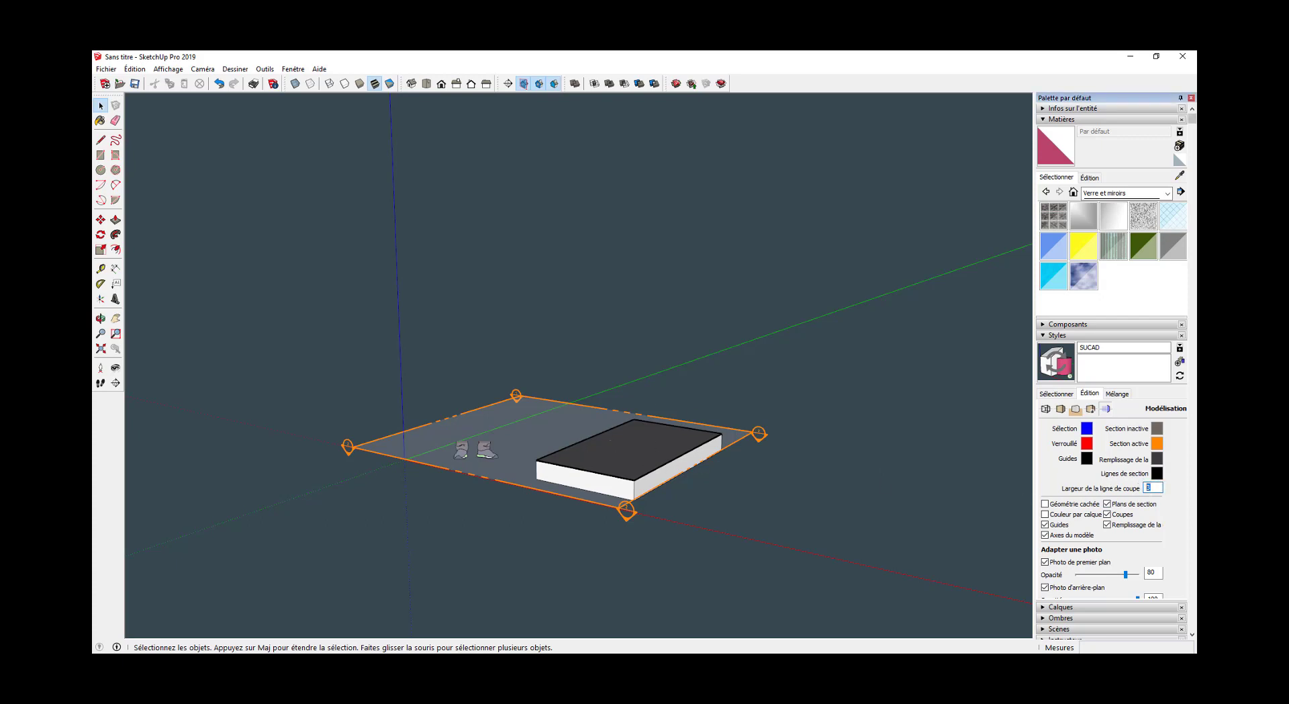
key("Return")
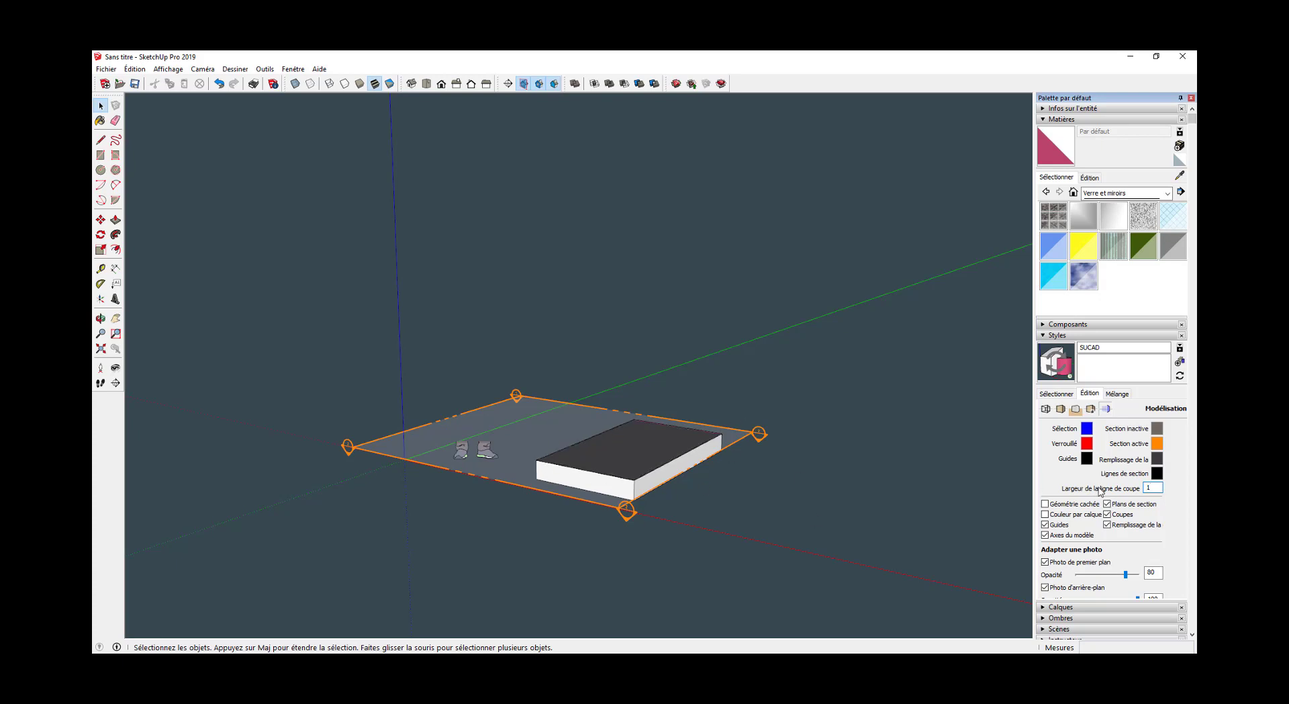
left_click(1147, 487)
type("2")
key("Return")
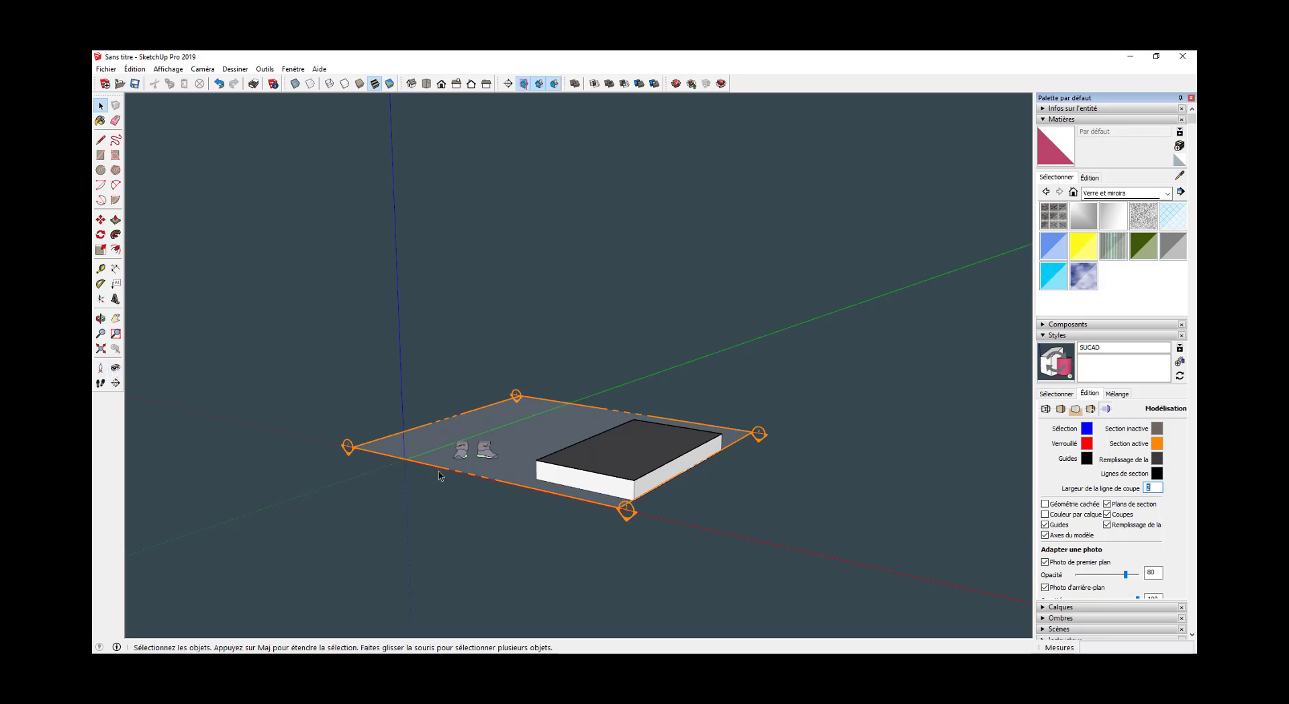
Delete the section plane and the box, keeping only the human figure.
left_click_drag(782, 576, 544, 390)
key("Delete")
left_click_drag(755, 521, 523, 353)
key("Delete")
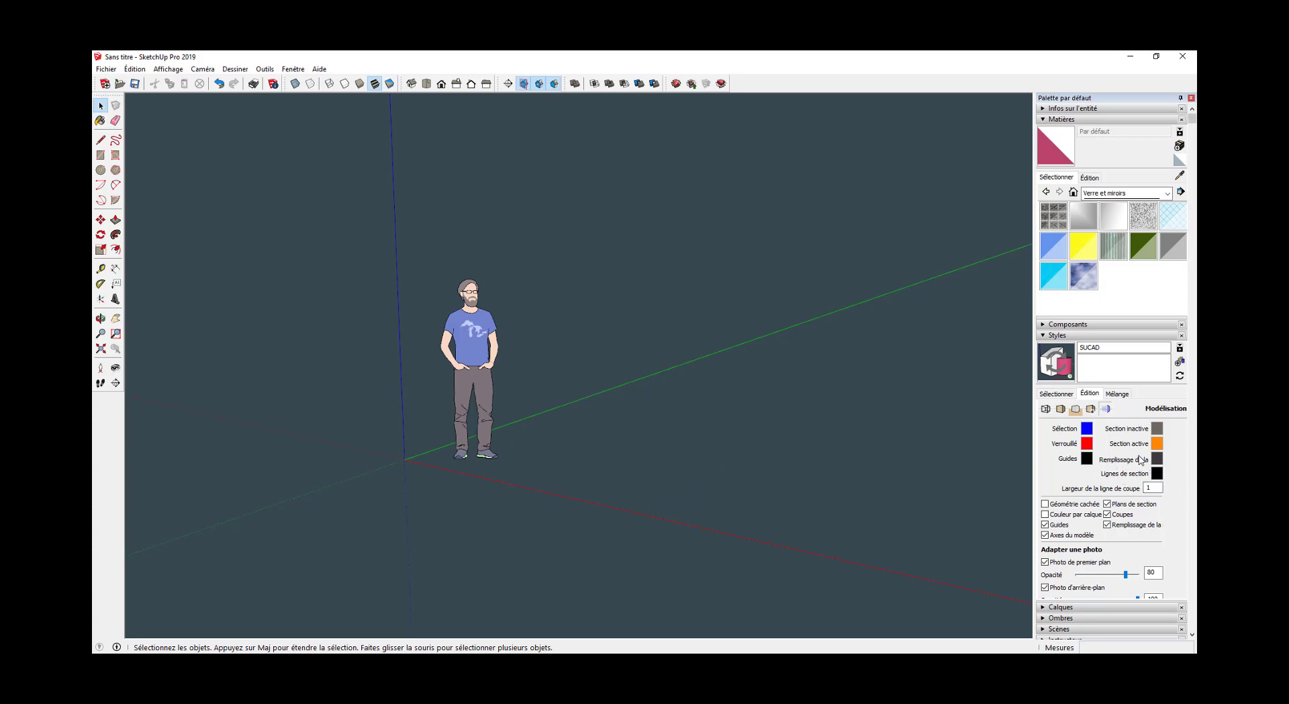
Set the section line width to 2 in the style's modelling settings.
double_click(1152, 488)
type("2")
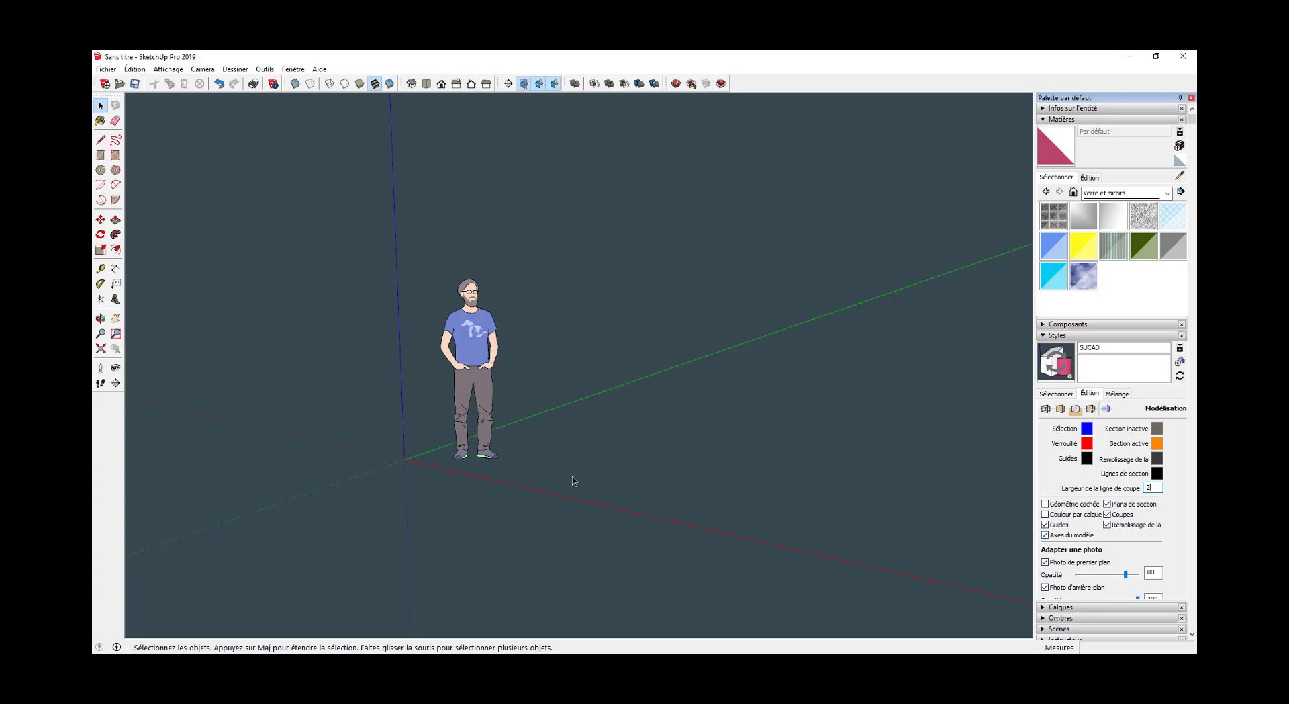
Switch the display of the guides and the model axes off and back on.
left_click(1046, 526)
left_click(1046, 535)
left_click(1045, 535)
left_click(1045, 524)
left_click(1045, 525)
left_click(1045, 524)
left_click(1045, 525)
left_click(1047, 523)
left_click(1057, 522)
scroll(1107, 570, "down", 1)
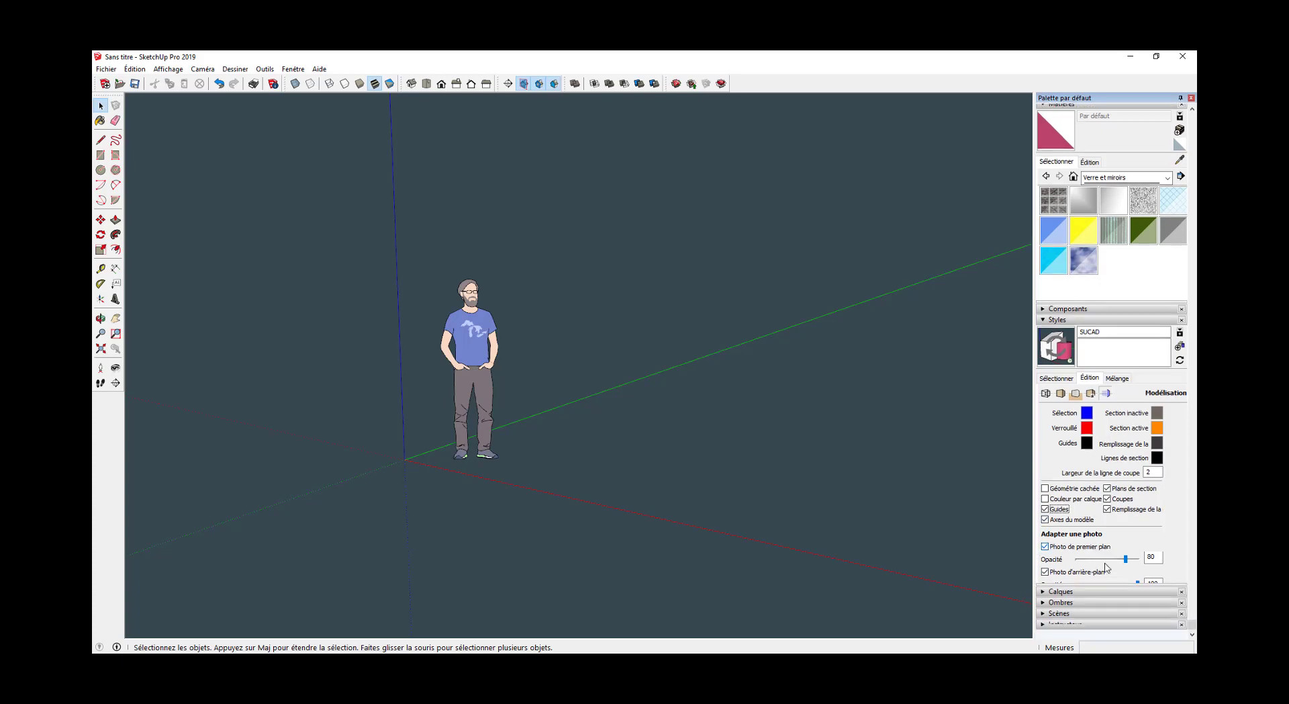
scroll(1078, 545, "up", 1)
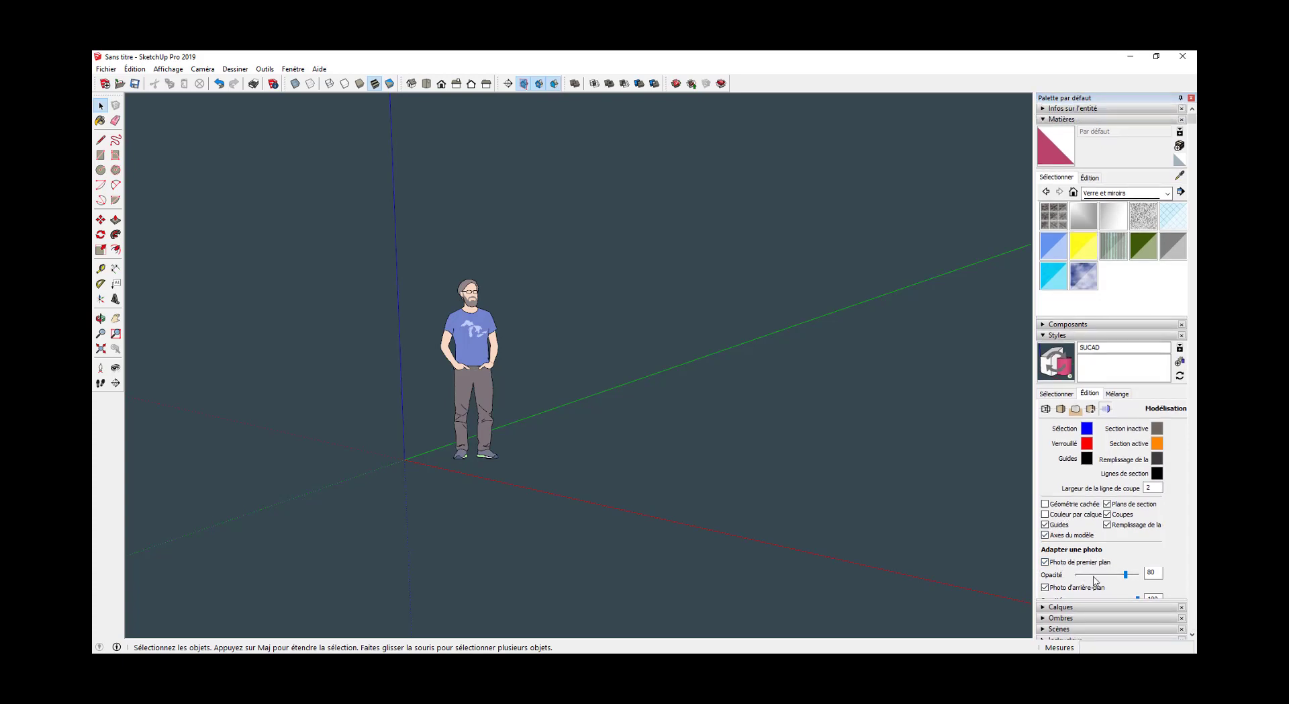
Update the SUCAD style with the modelling changes and open its watermark settings.
left_click(1052, 363)
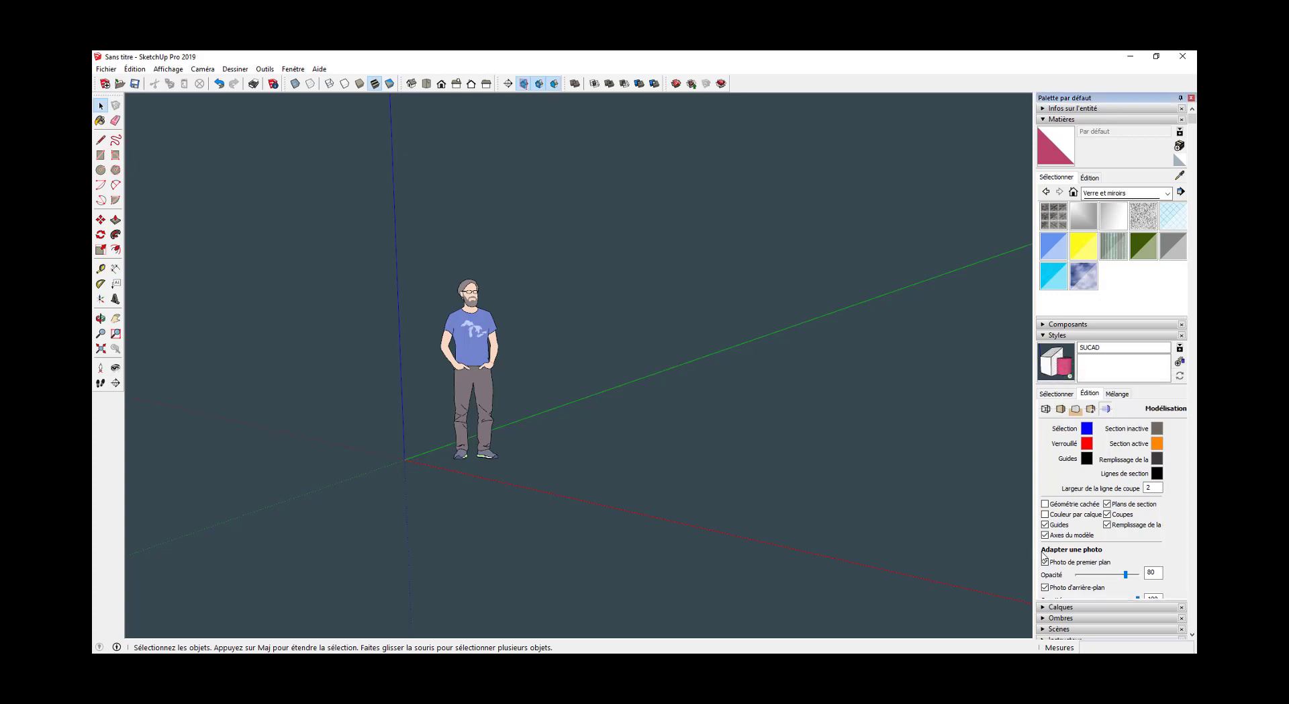
left_click(1091, 411)
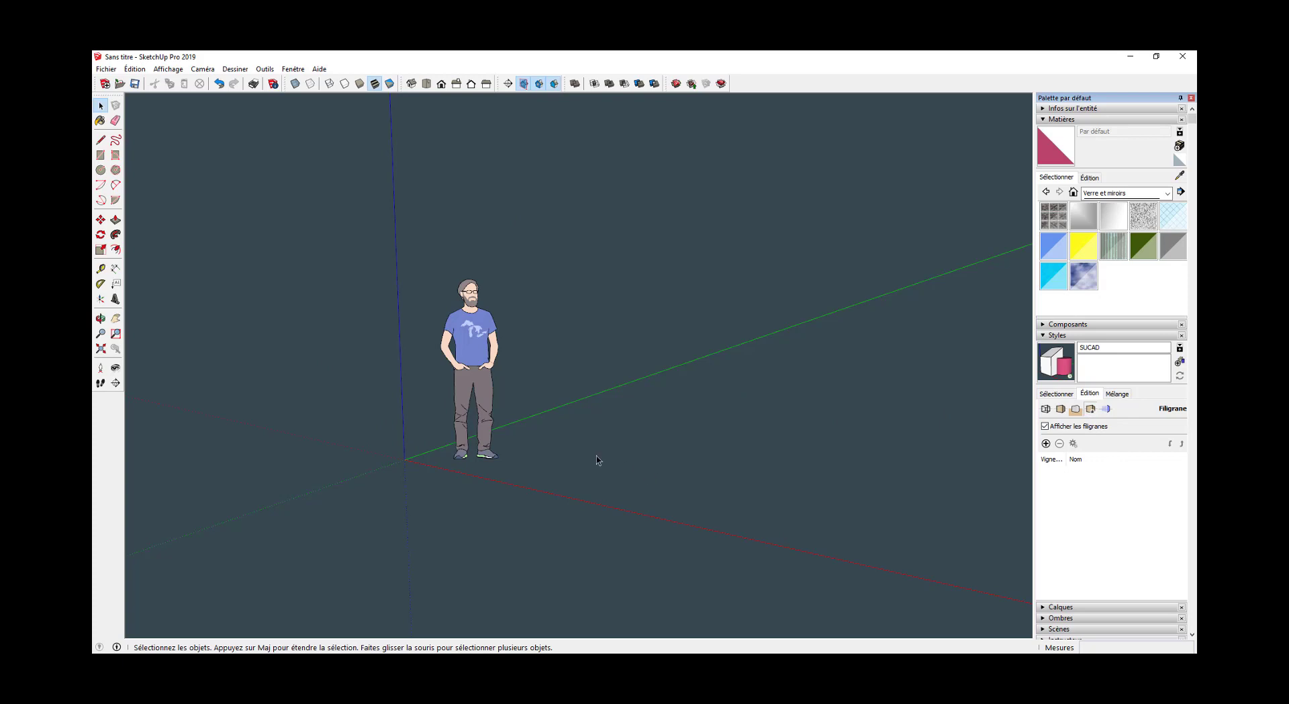
Draw a rectangle on the ground beside the human figure and extrude it into a box about 1.15 m high.
key("r")
left_click(527, 461)
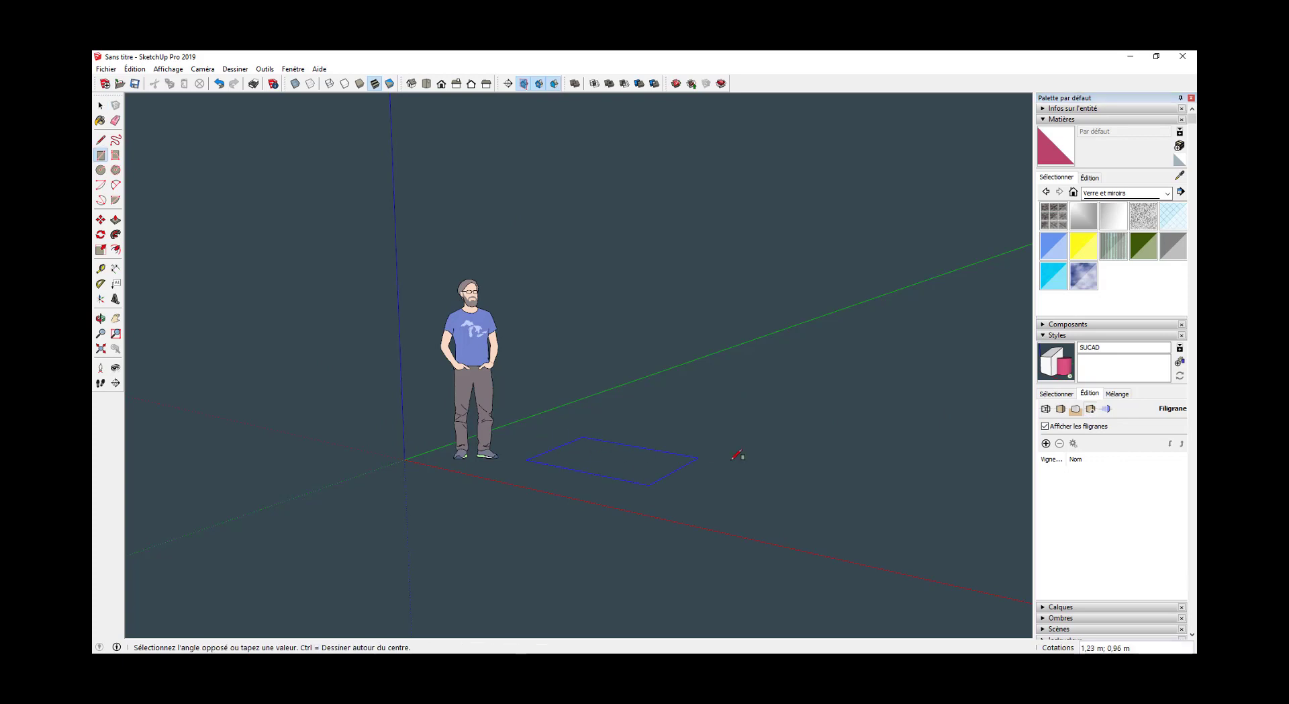
left_click(824, 422)
key("p")
left_click(675, 472)
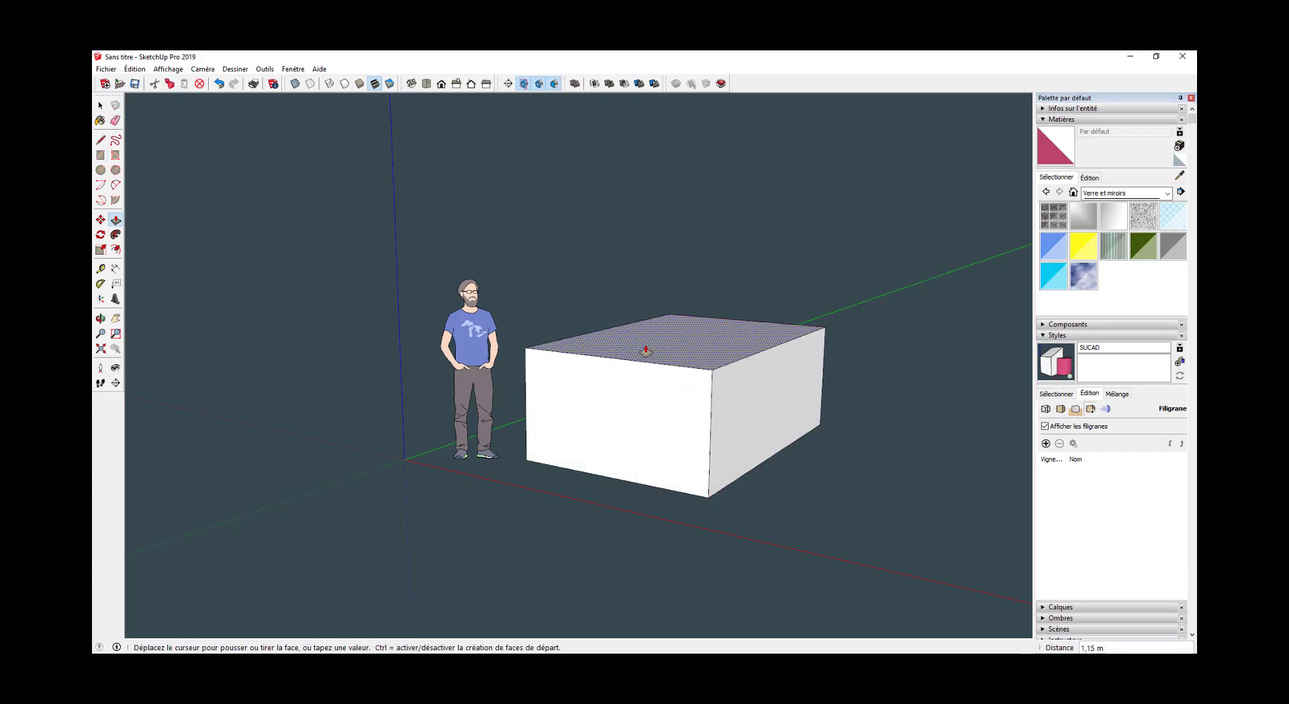
left_click(646, 350)
key("space")
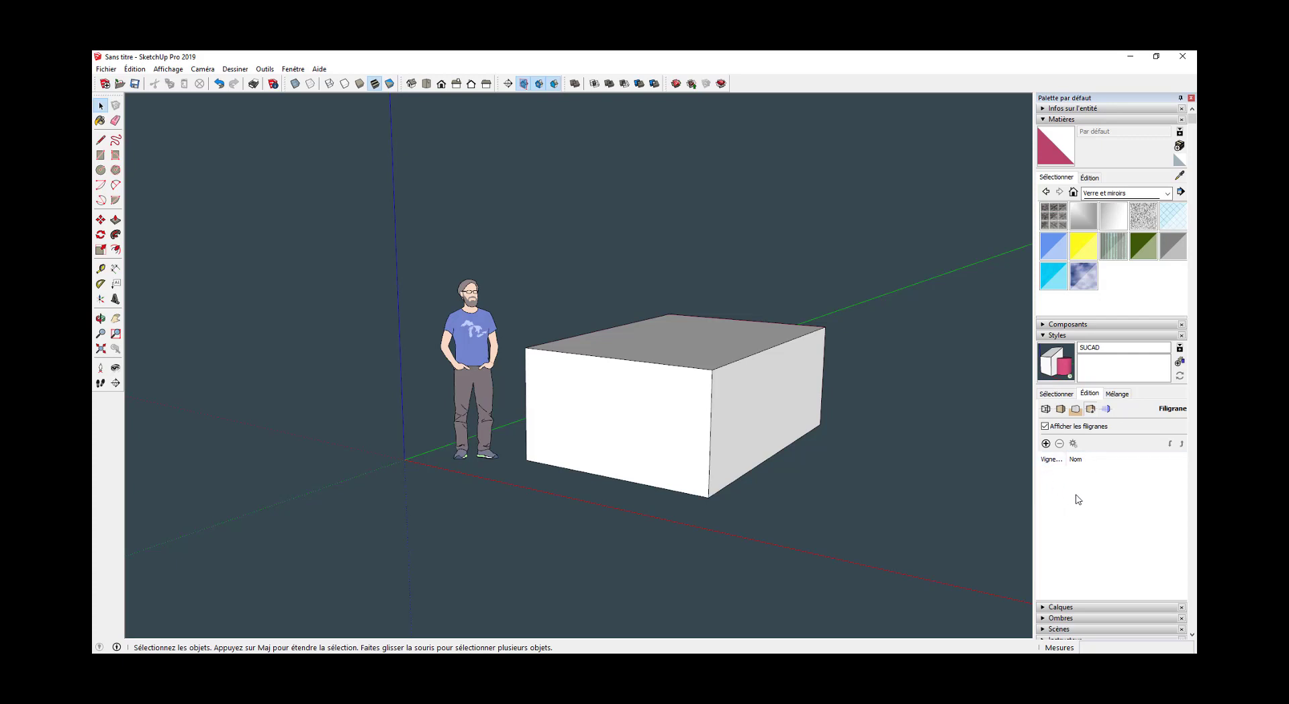
Add a watermark to the style using the image Logo SketchUp Académie Verticale from the desktop folder SUCAD_EXO Modèle Type.
left_click(1045, 444)
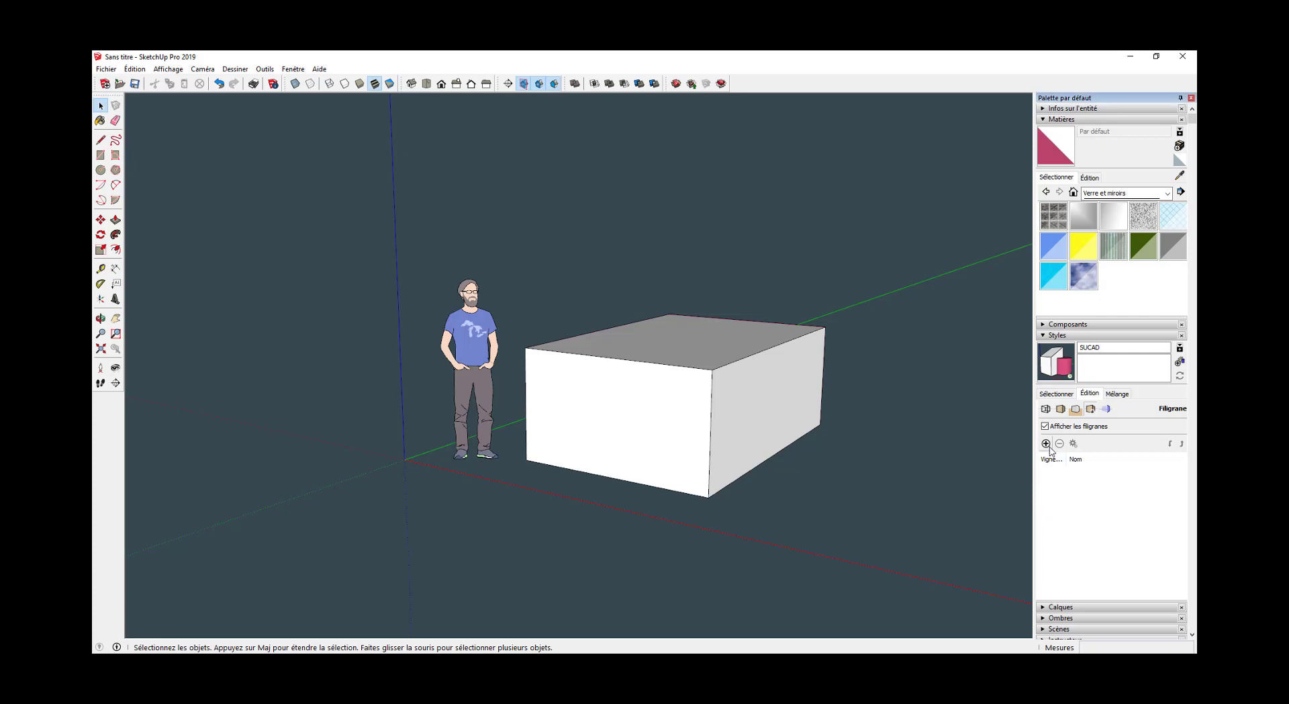
scroll(134, 244, "up", 15)
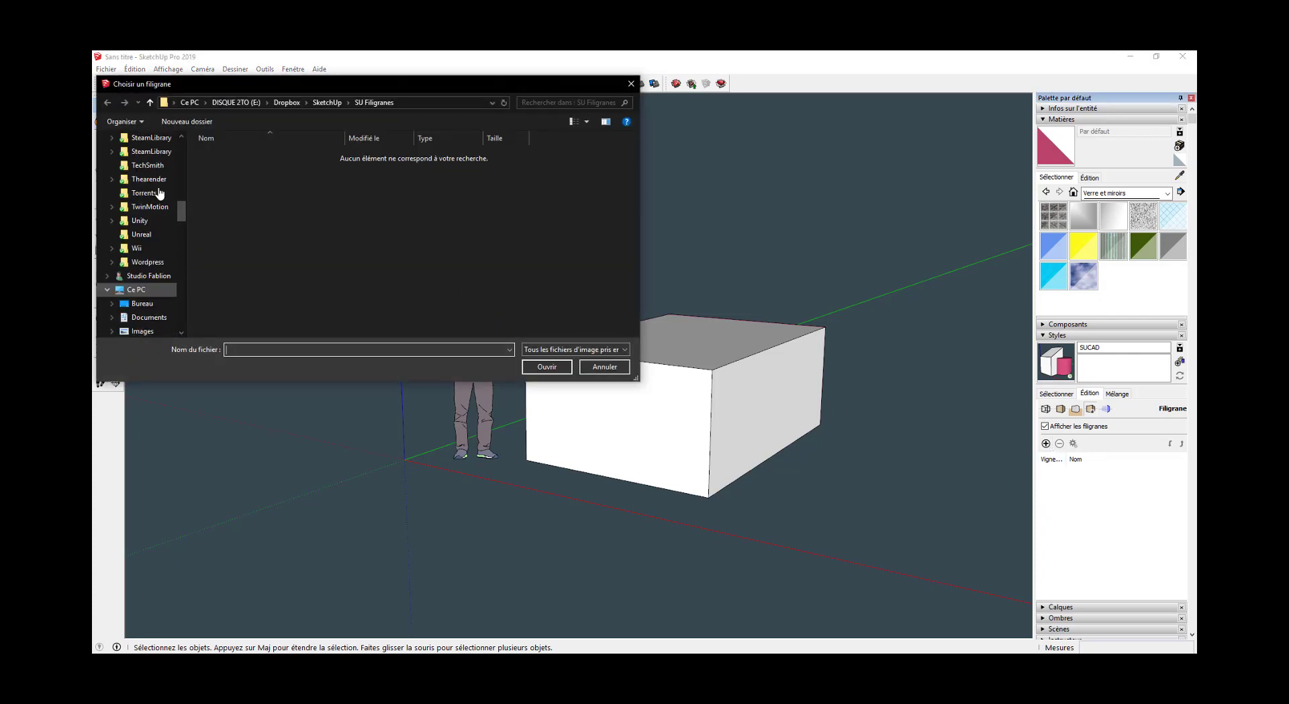
left_click(140, 156)
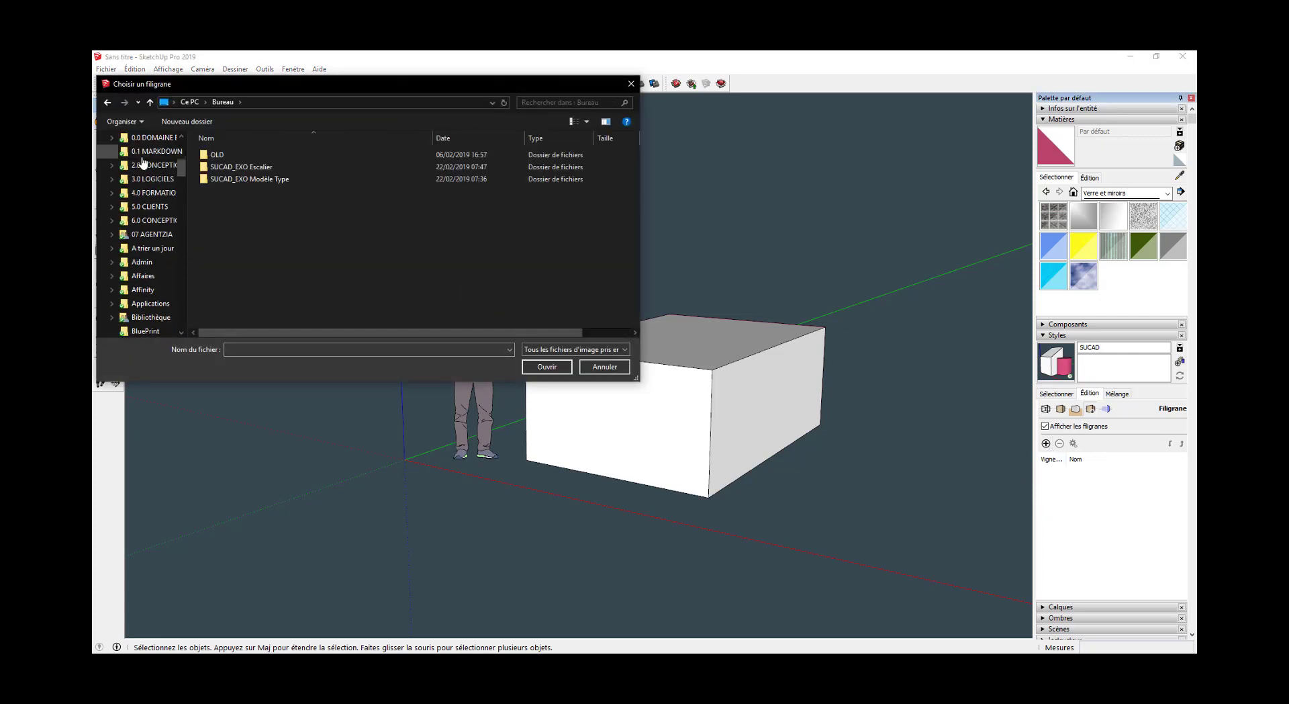
double_click(251, 180)
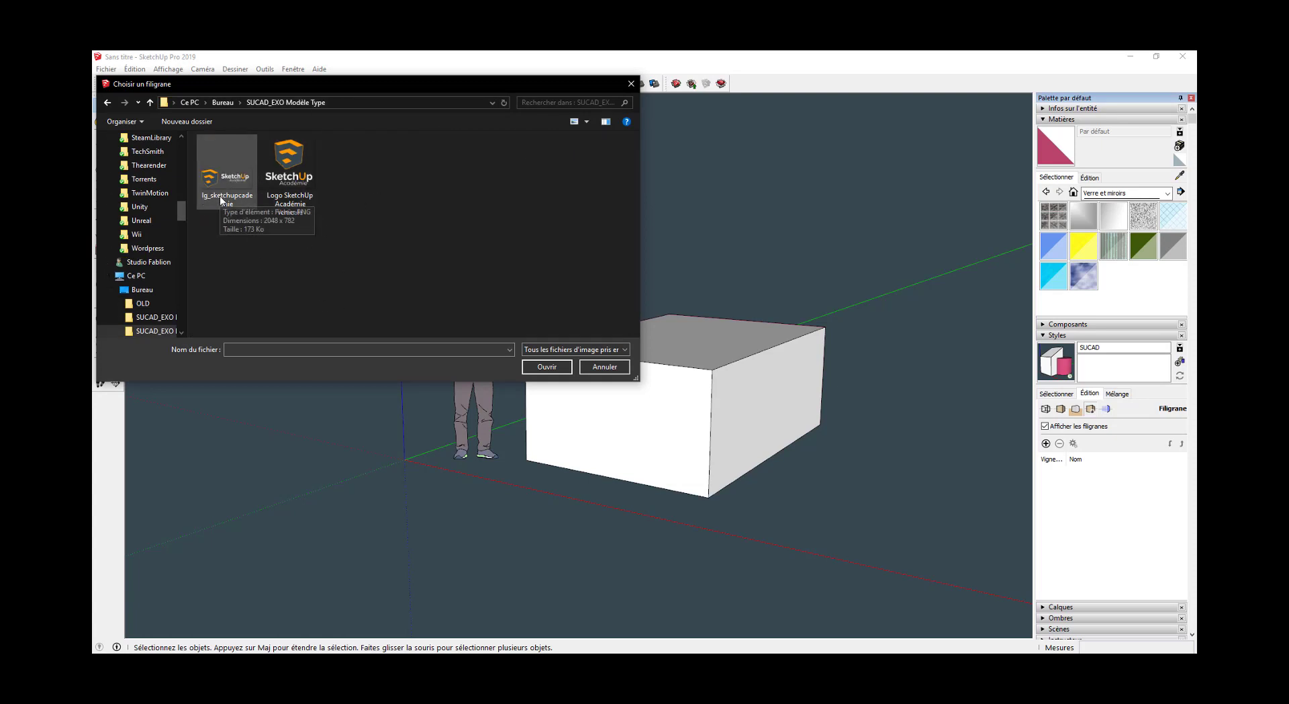
left_click(276, 189)
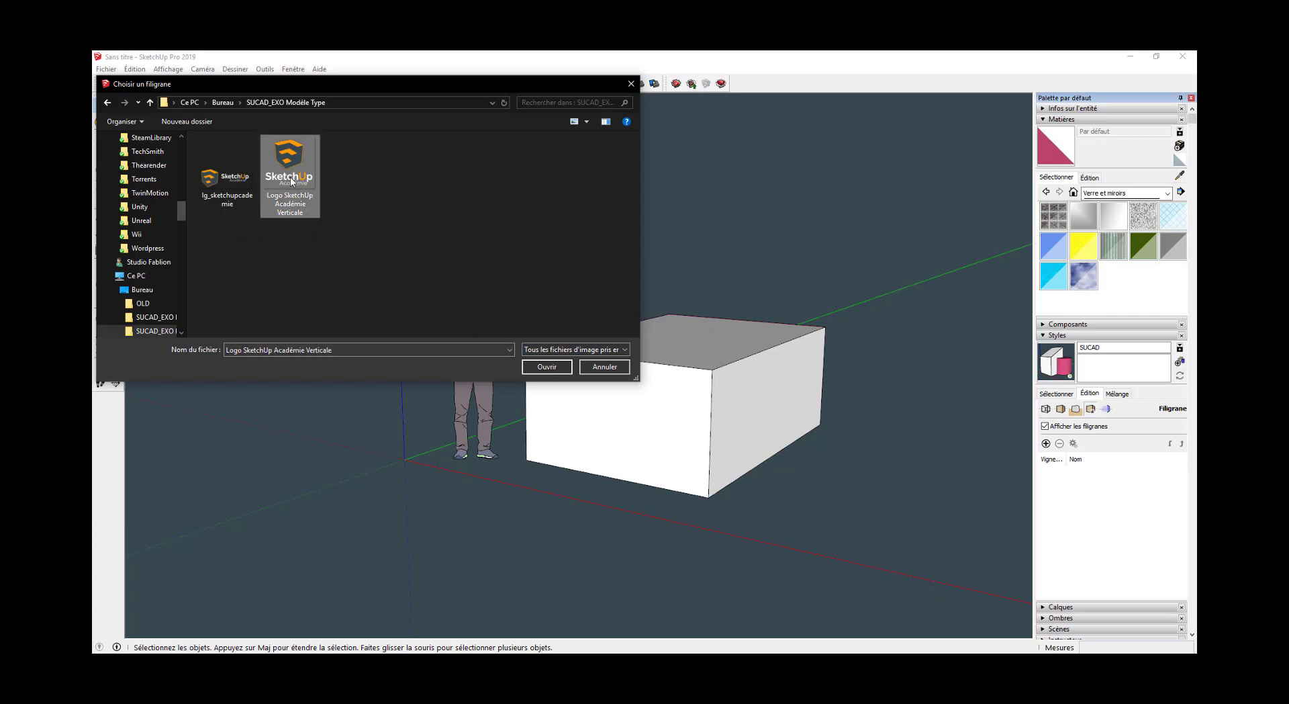
double_click(289, 173)
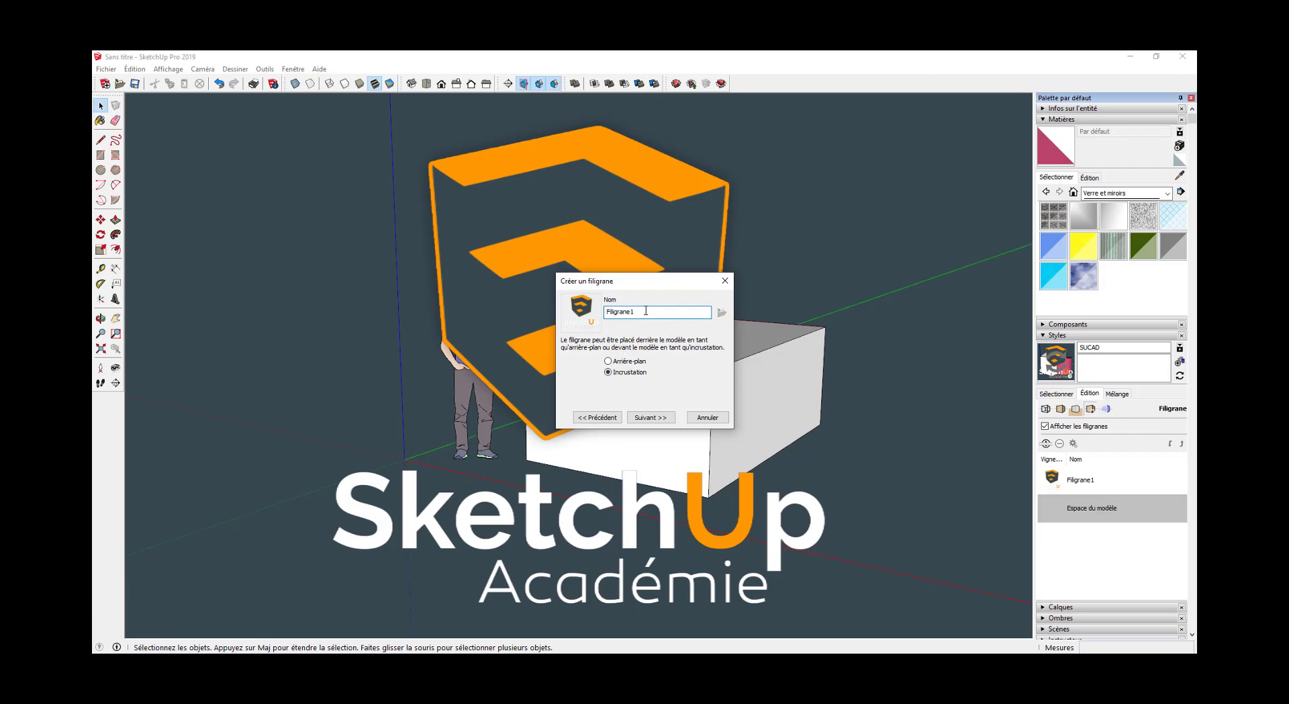
Name the new watermark SuBack.
key("Caps_Lock")
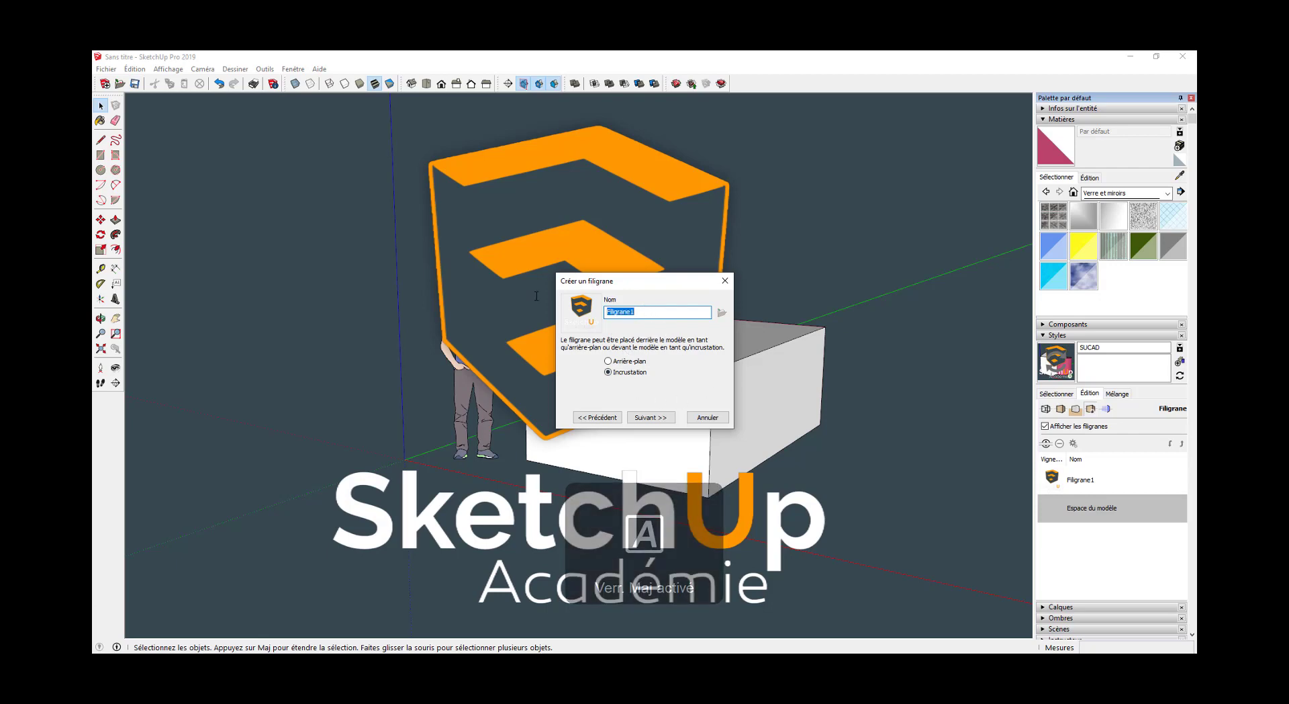
type("SU")
key("Caps_Lock")
type("u")
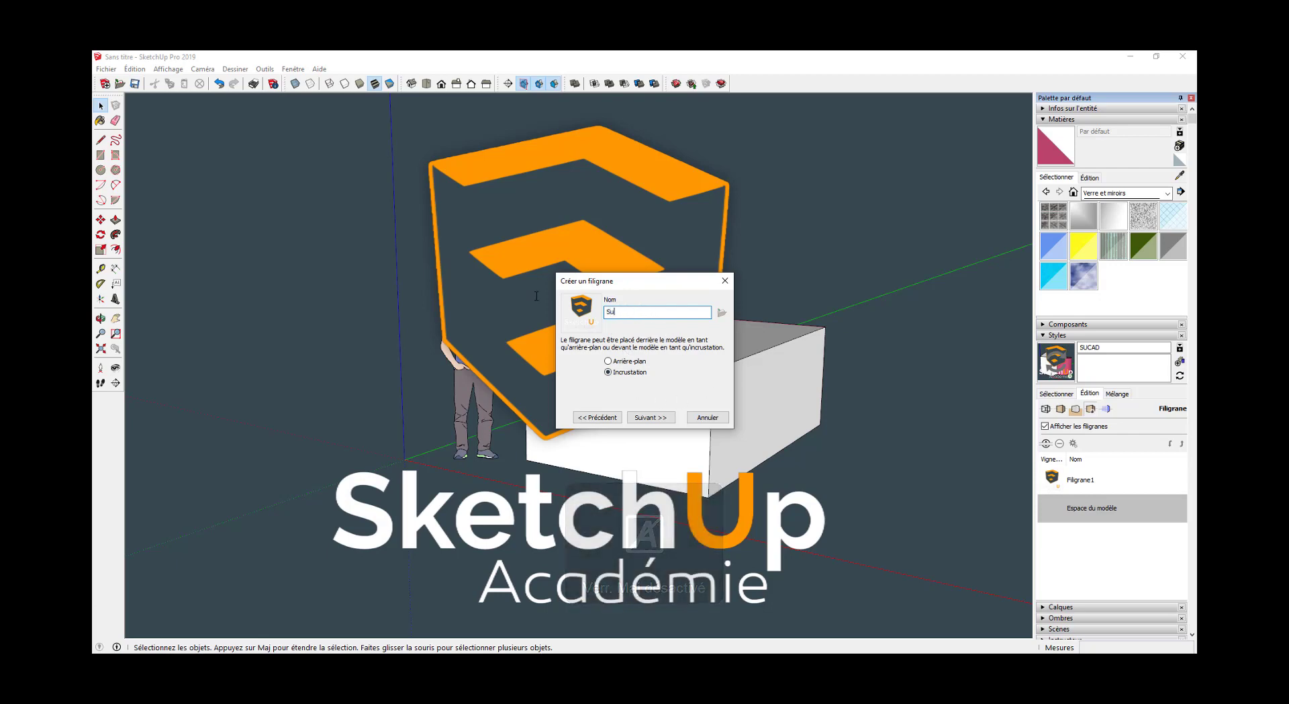
key("Caps_Lock")
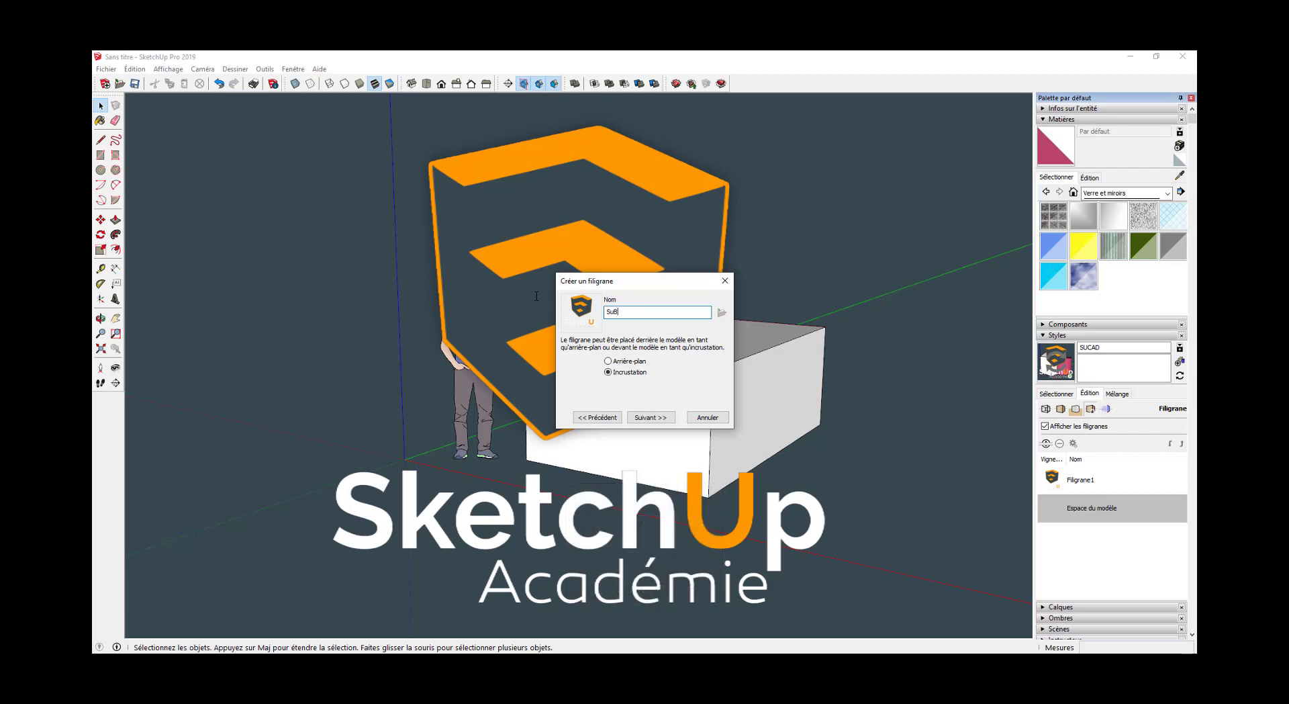
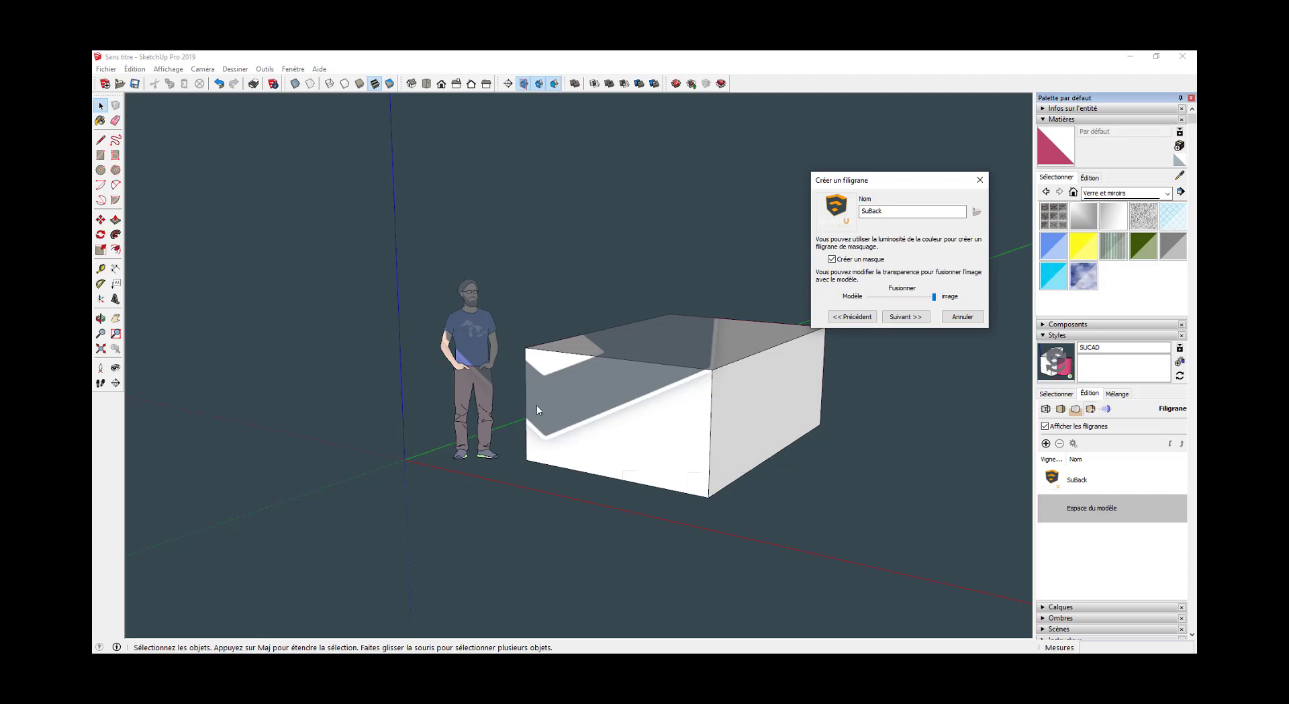
Disable the mask on the SuBack background watermark and blend it almost entirely into the background.
left_click(832, 258)
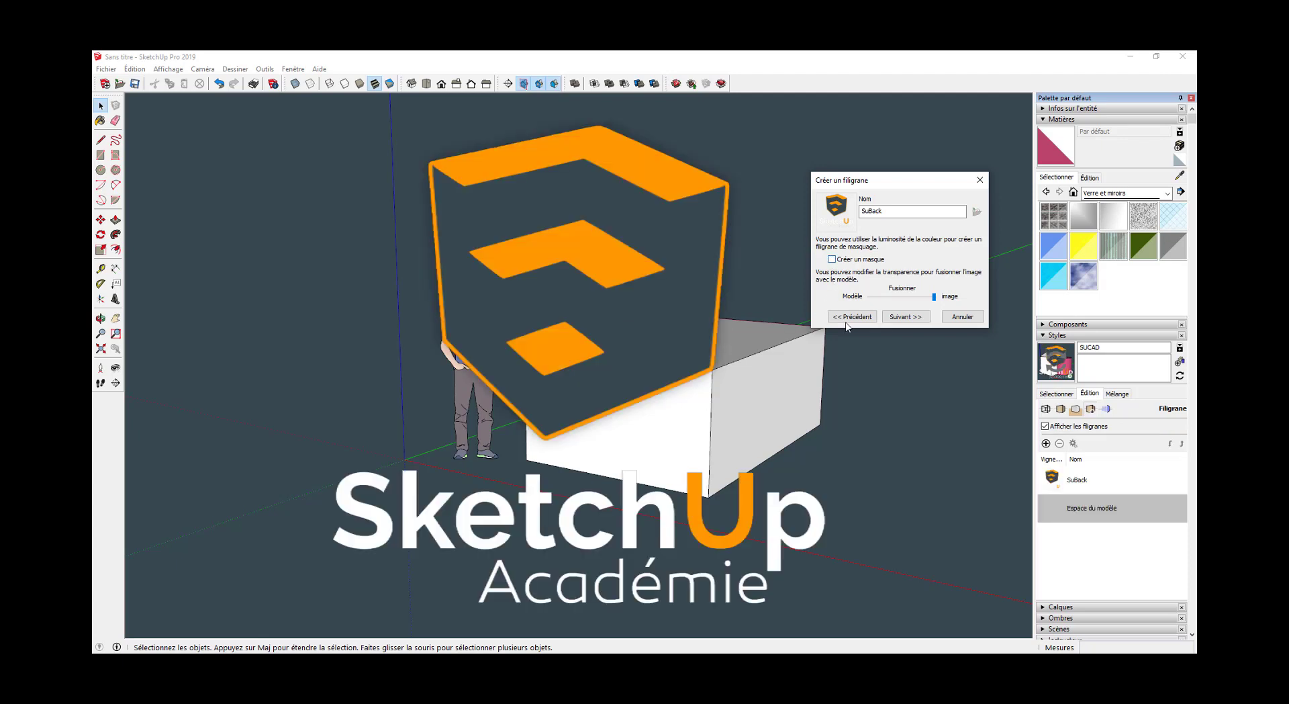
left_click(853, 316)
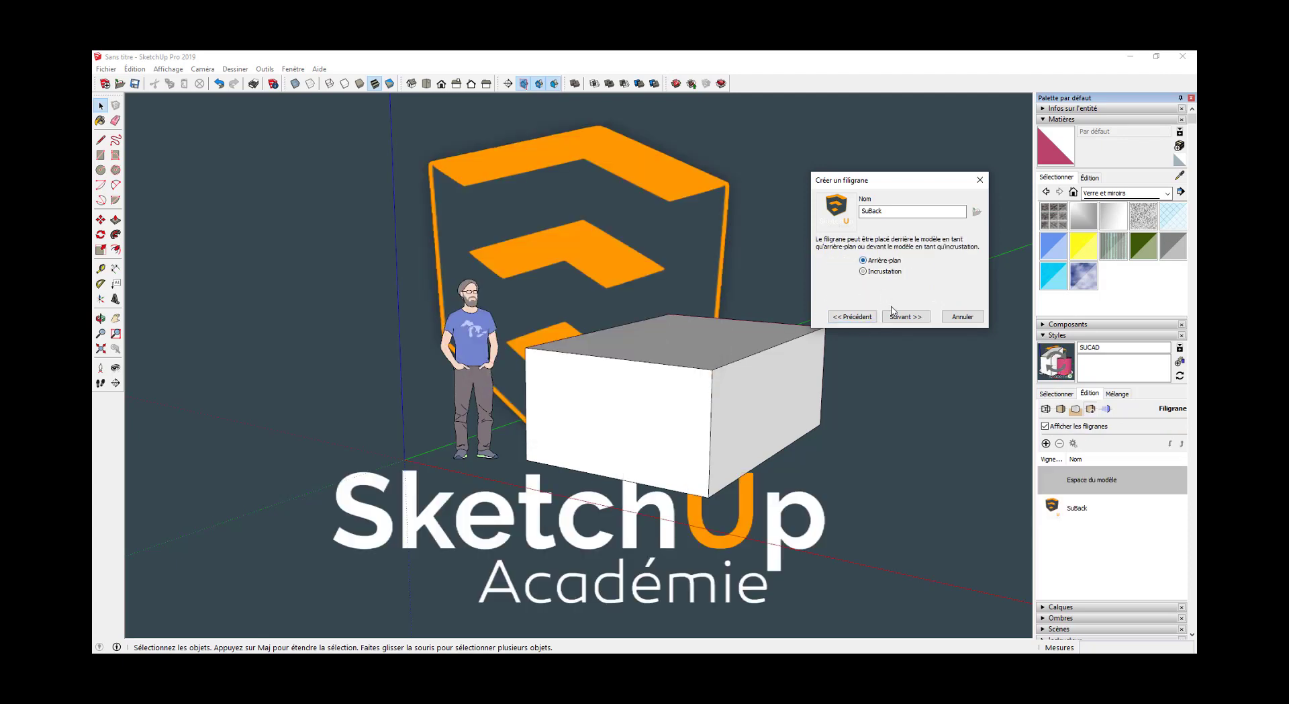
left_click(898, 320)
left_click(899, 317)
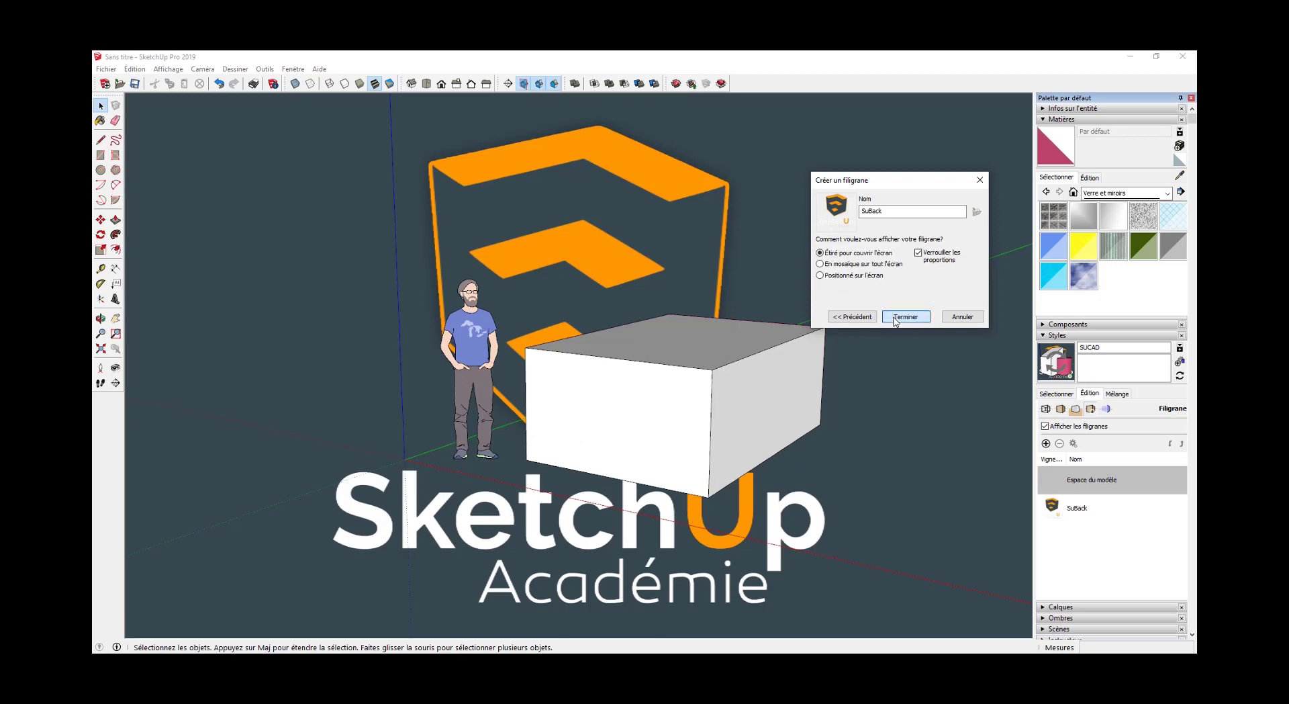
left_click(867, 320)
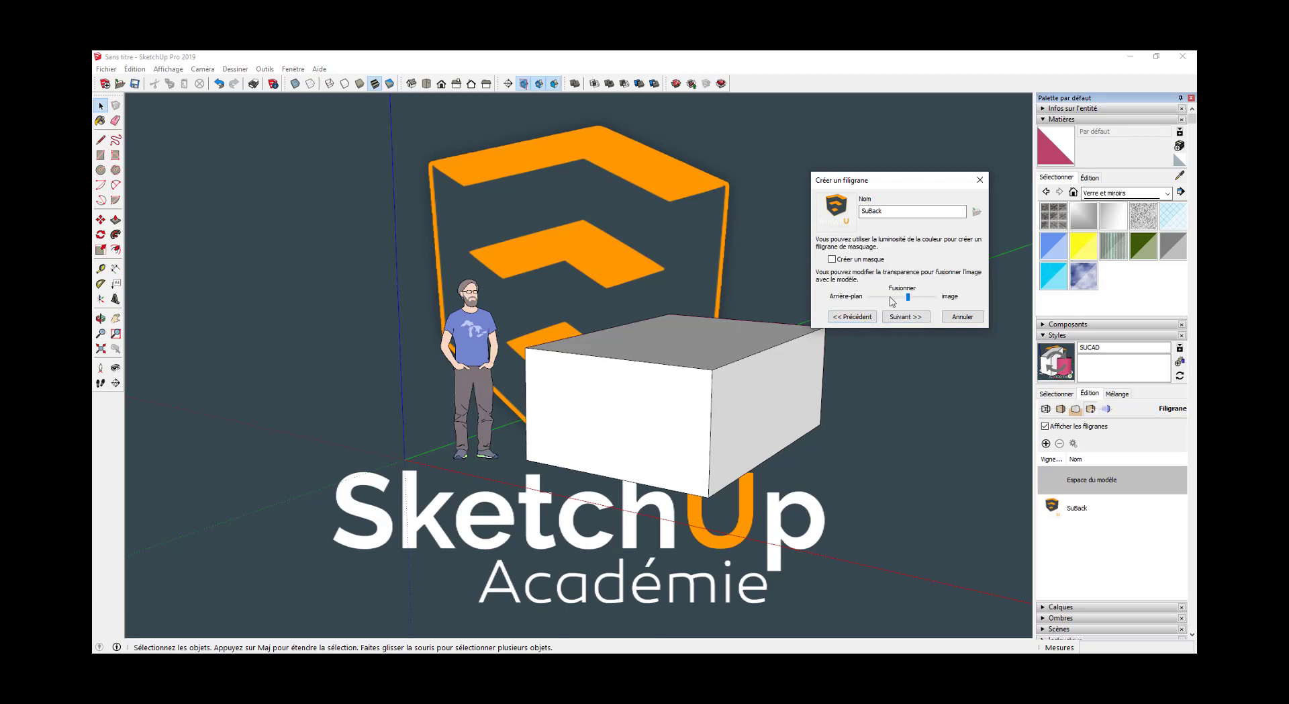
left_click_drag(885, 298, 876, 297)
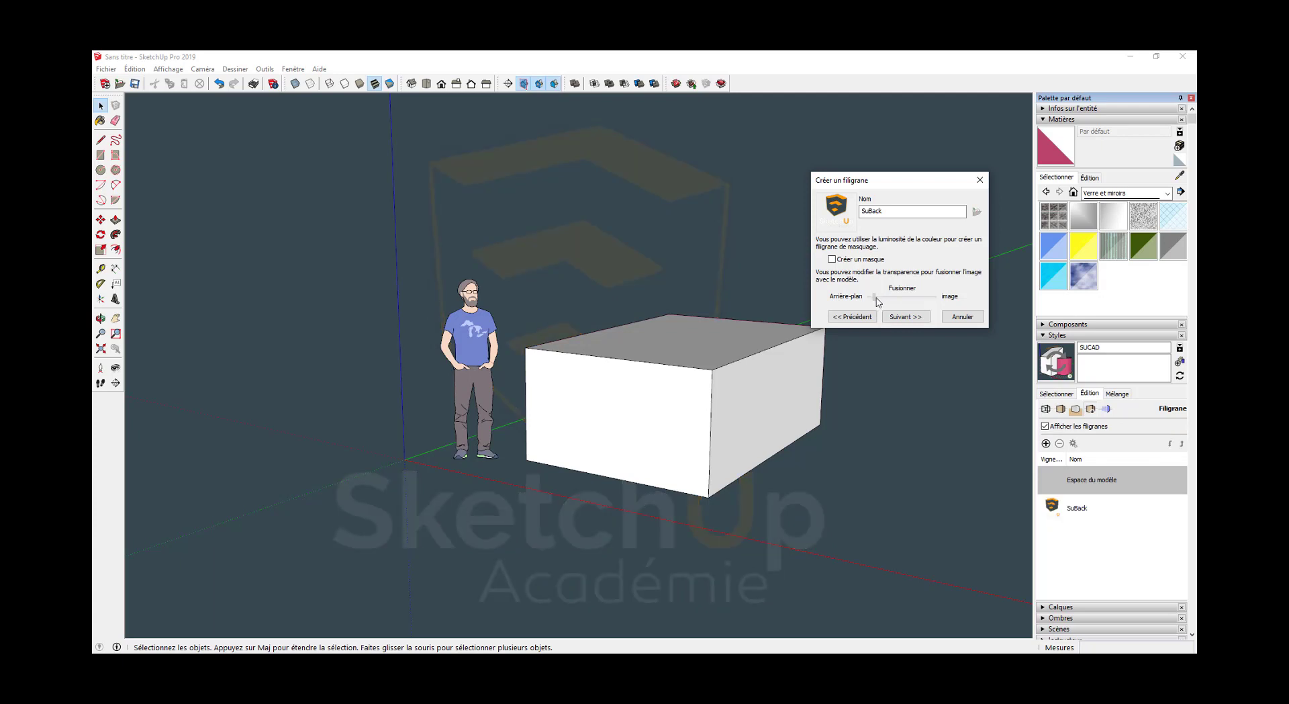
left_click(905, 316)
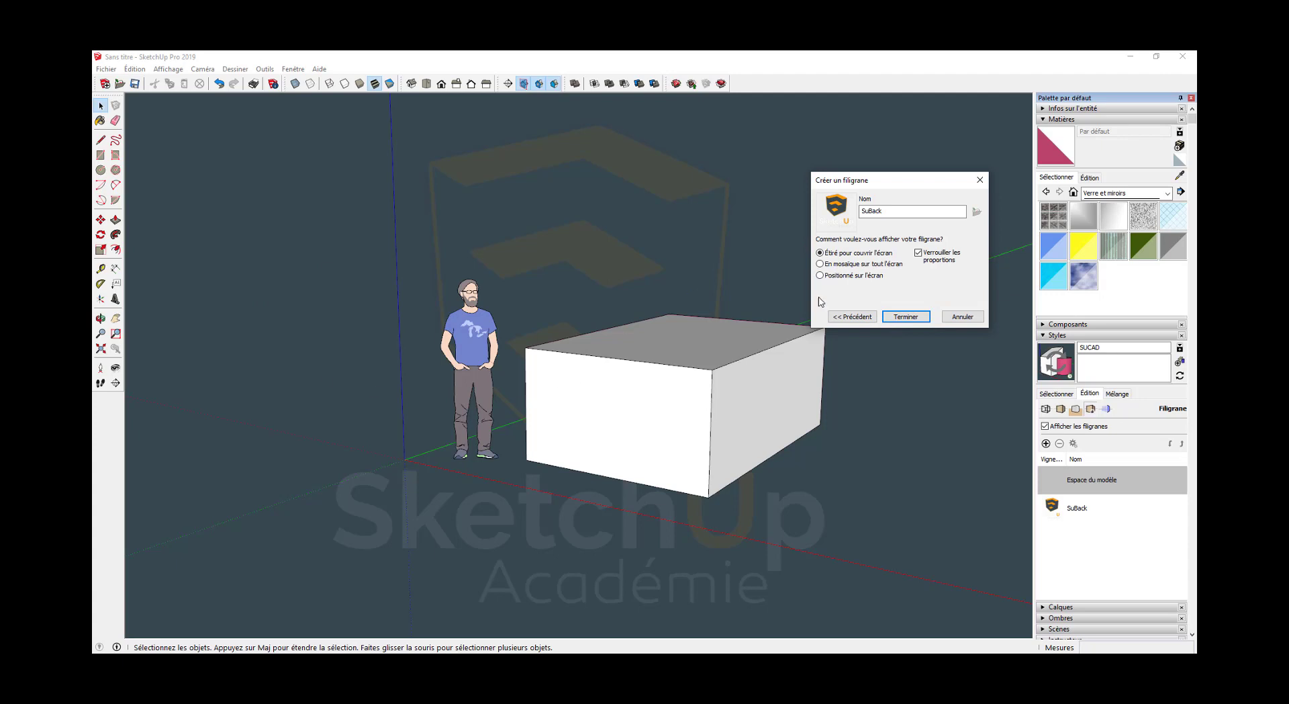
Tile the SuBack watermark across the screen at a small scale and finish creating it.
left_click(826, 265)
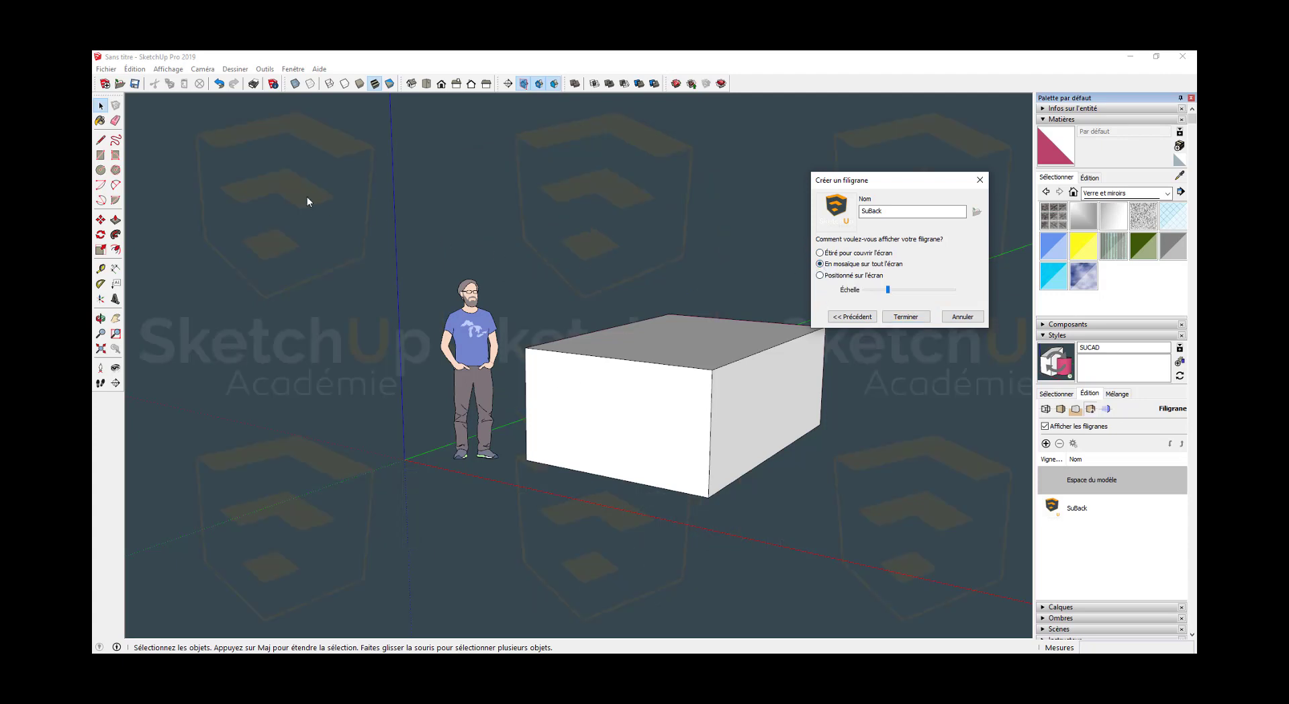
left_click_drag(888, 289, 871, 291)
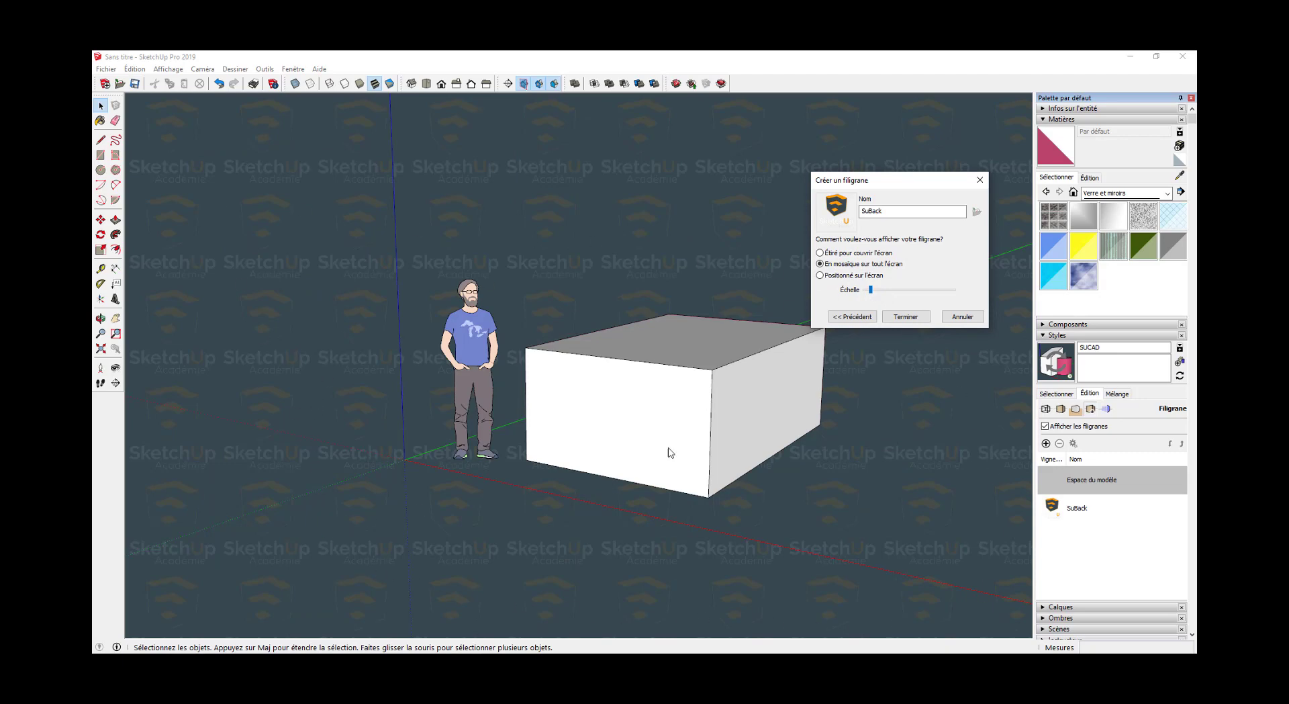
left_click(906, 316)
Add a second watermark from the horizontal logo image lg_sketchupcademie and name it SULOGO.
left_click(1045, 443)
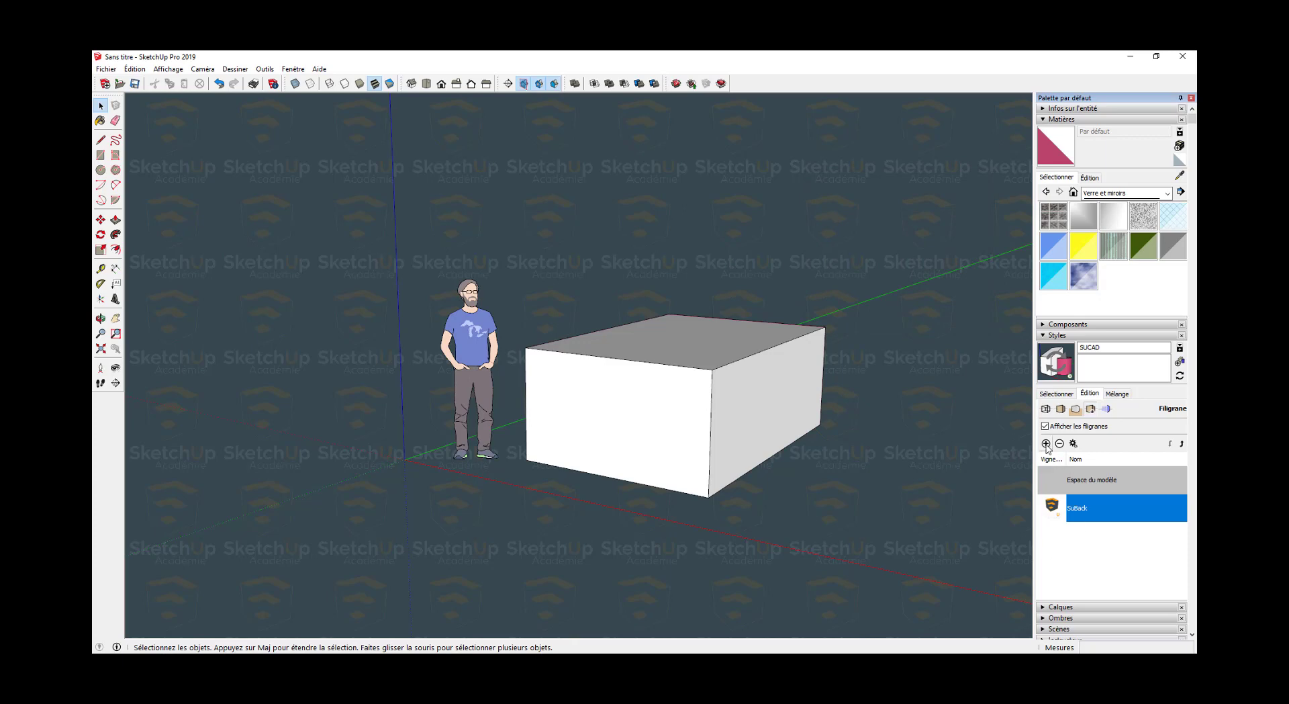
double_click(228, 187)
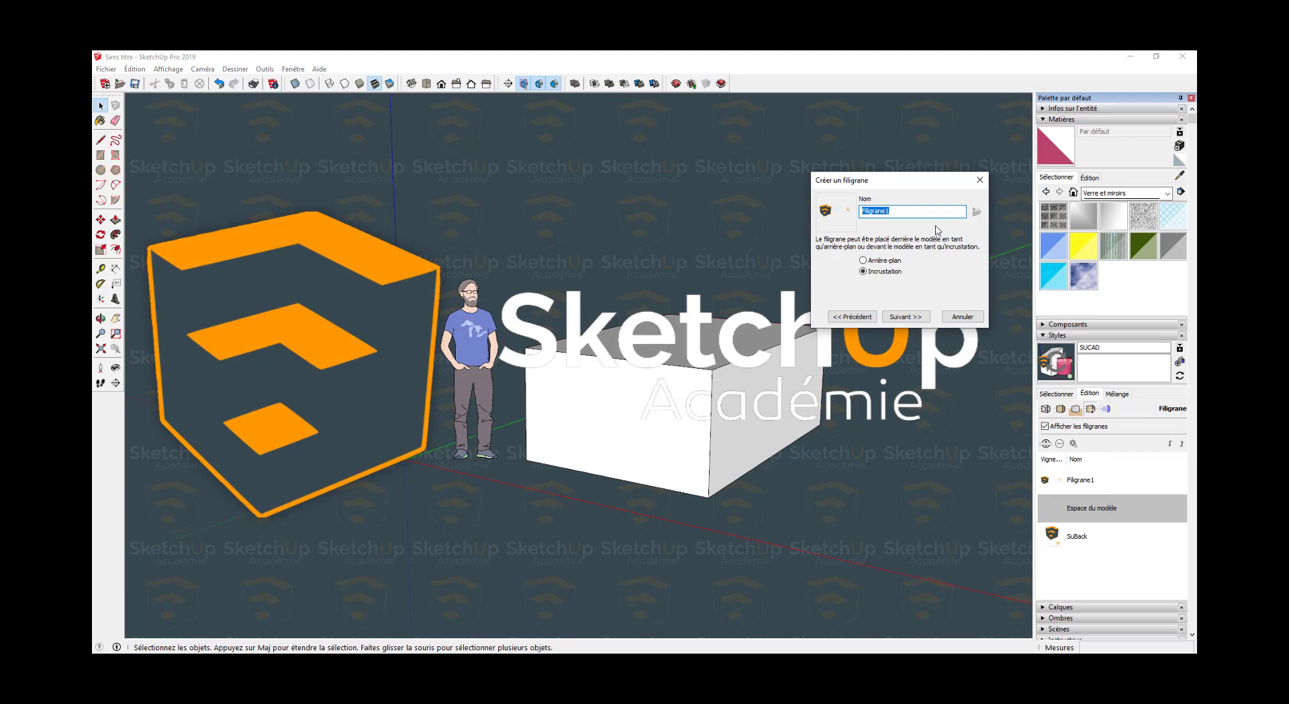
key("Caps_Lock")
type("SU")
key("Caps_Lock")
key("Caps_Lock")
type("L")
key("Caps_Lock")
type("o")
key("Caps_Lock")
type("GO")
key("Caps_Lock")
Keep the SULOGO overlay fully opaque, position it in the view's lower-right corner, enlarge it slightly and finish creating it.
left_click(906, 319)
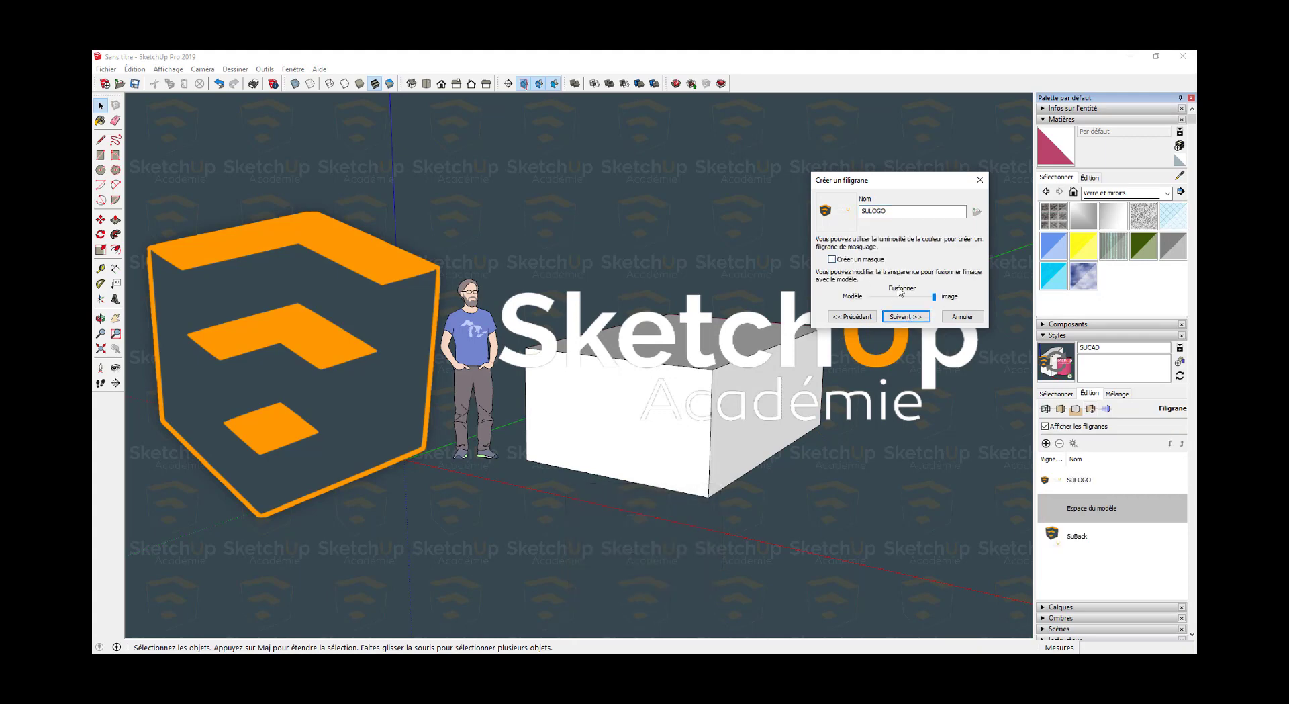
mouse_move(934, 296)
left_mouse_down()
mouse_move(881, 296)
mouse_move(953, 305)
left_mouse_up()
left_click(905, 316)
left_click(821, 275)
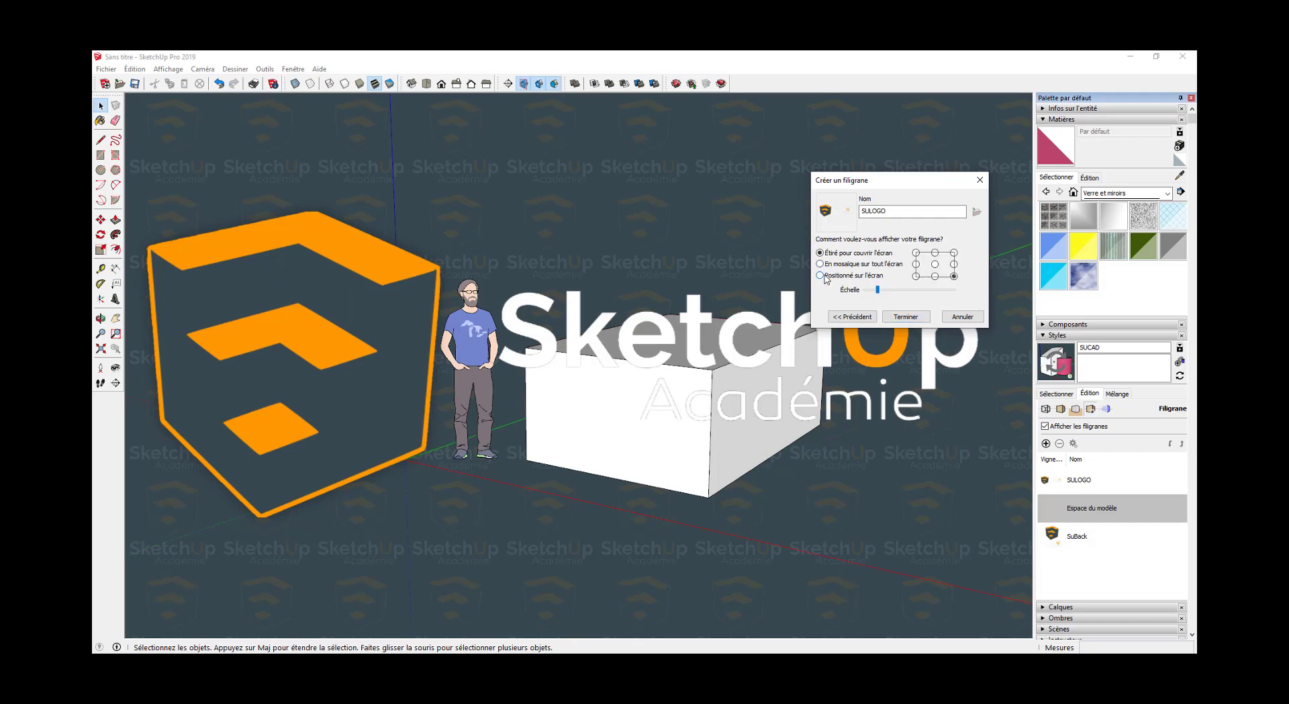
left_click(954, 276)
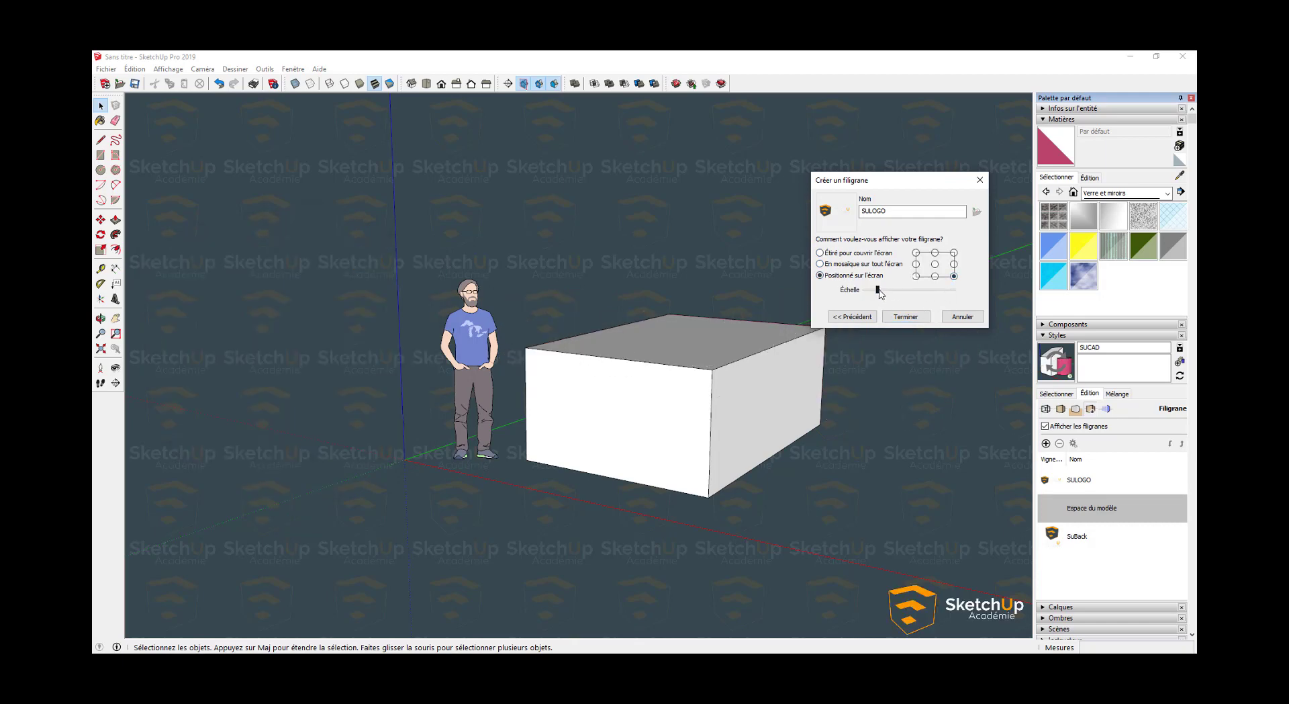
mouse_move(881, 293)
left_mouse_down()
mouse_move(902, 296)
mouse_move(888, 293)
left_mouse_up()
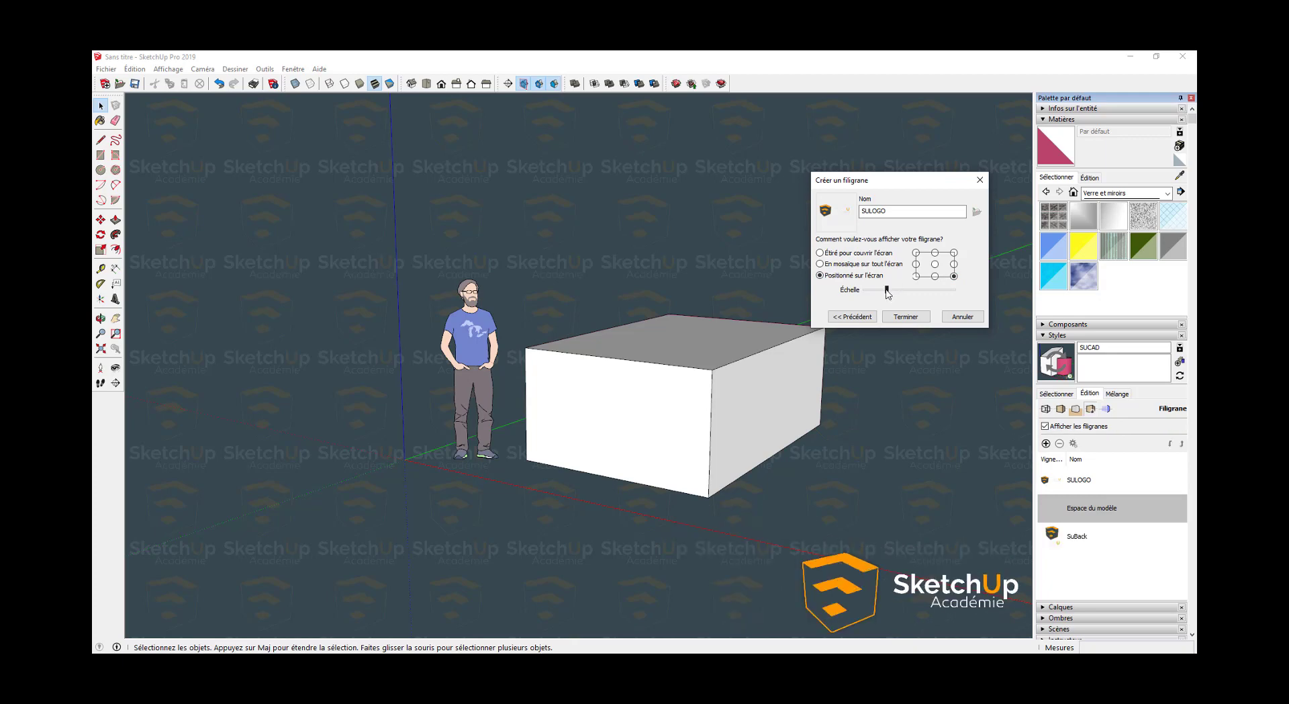
left_click(906, 317)
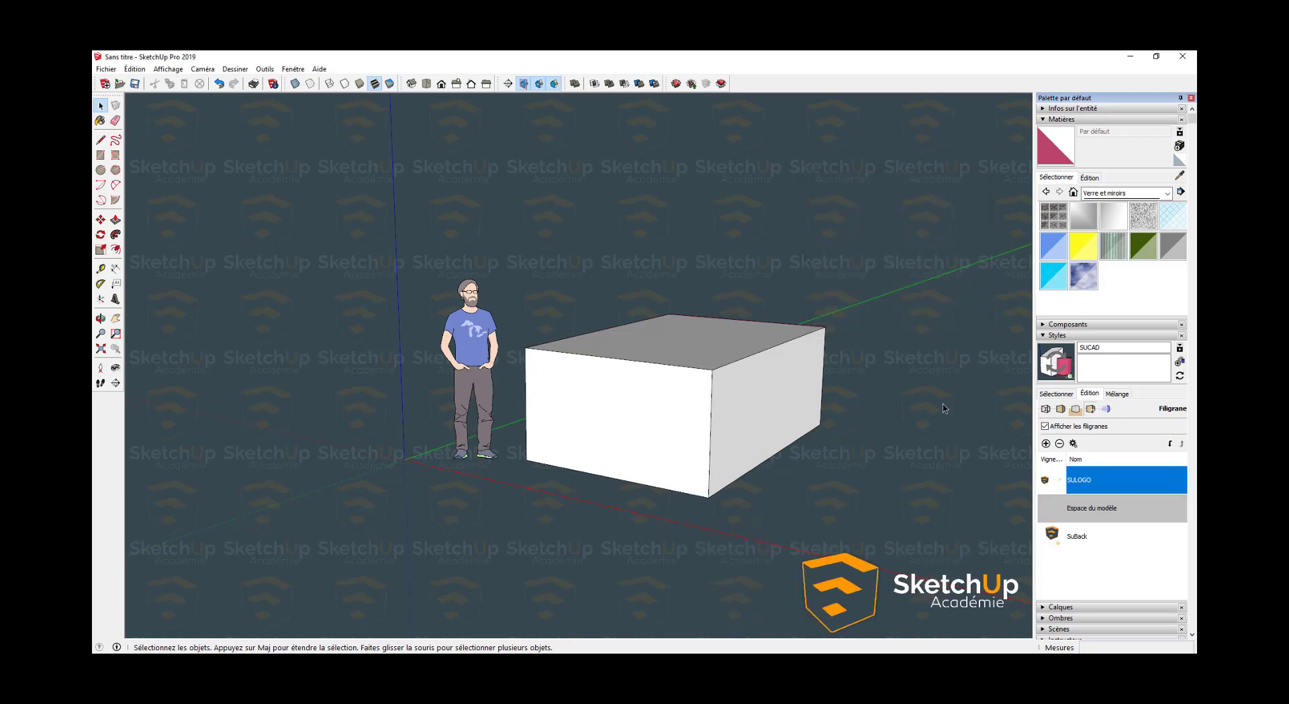
Update the SUCAD style with the two new watermarks.
left_click(1045, 377)
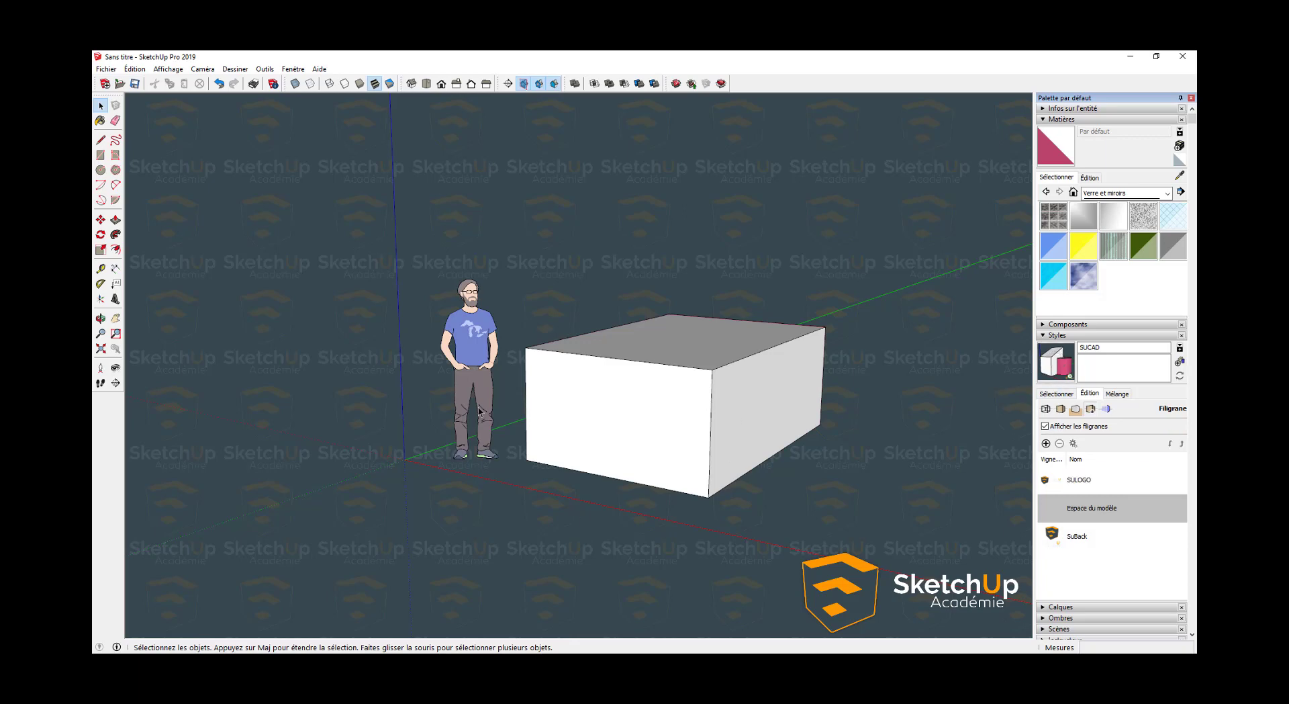
middle_click_drag(535, 517, 545, 556, "shift")
left_click(115, 349)
left_click(115, 349)
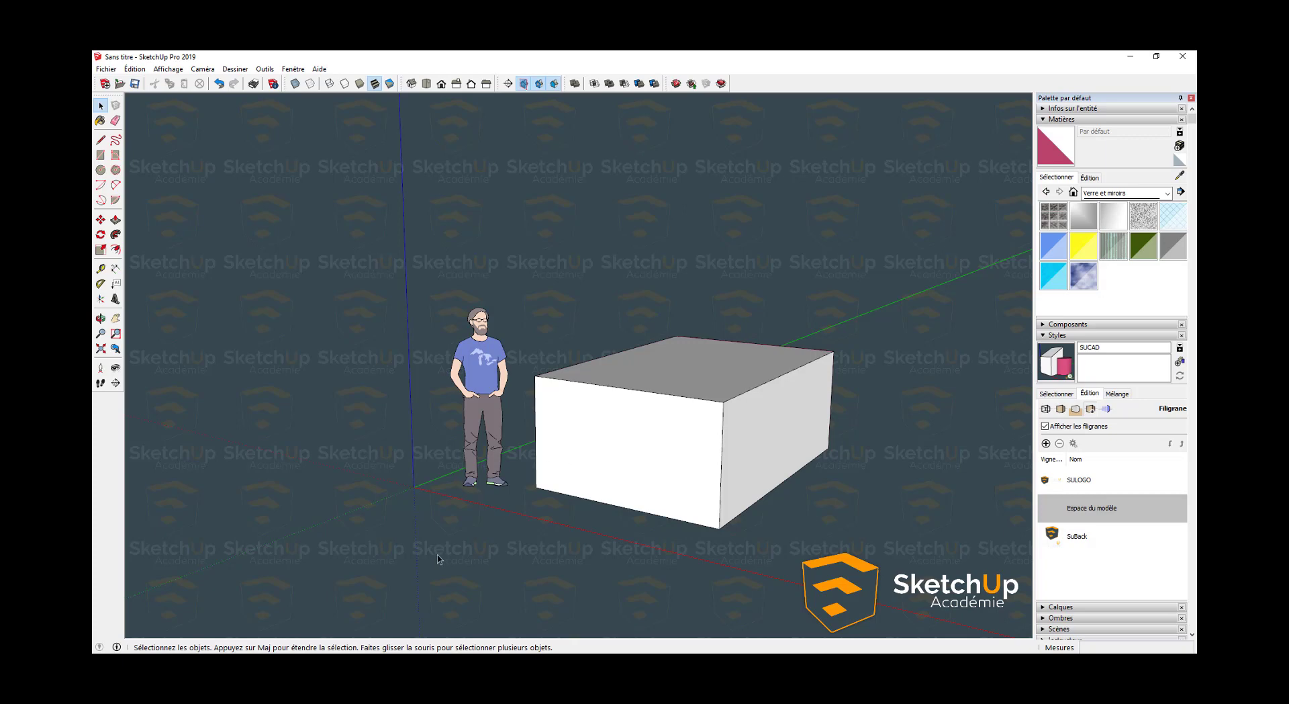
Delete the whole box, keeping only the human figure.
triple_click(677, 430)
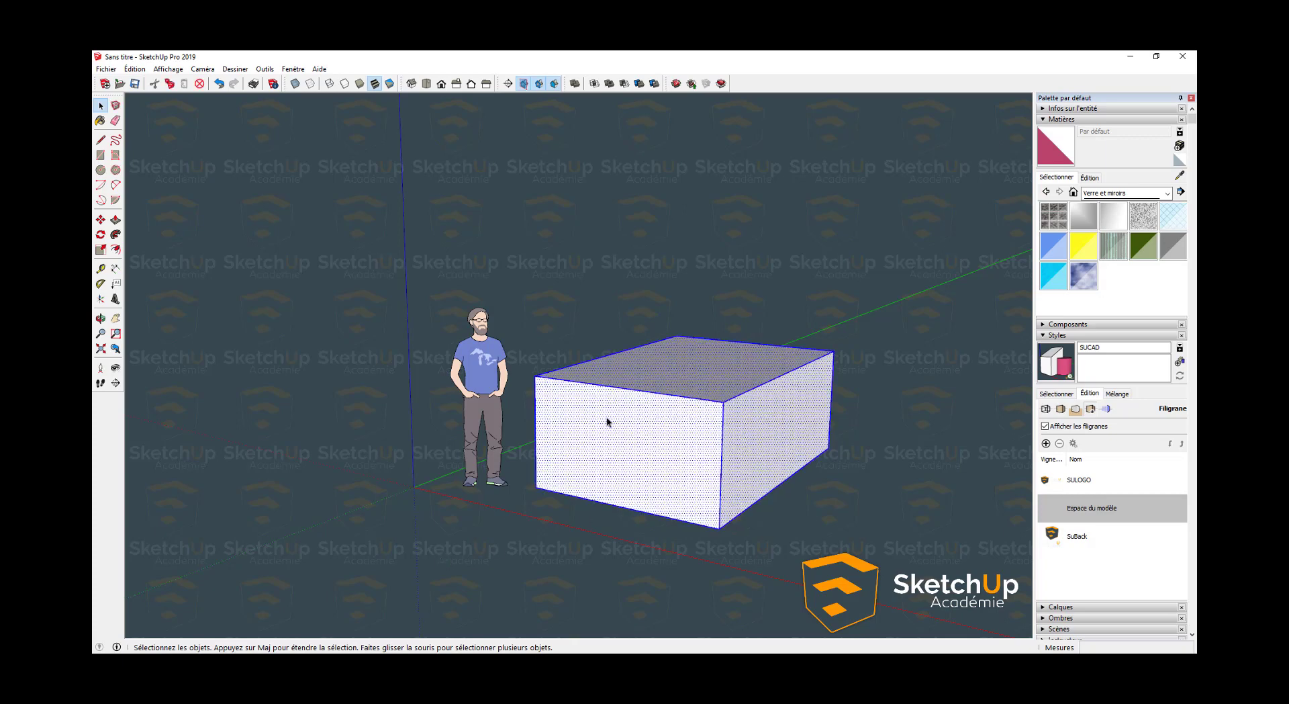
key("Delete")
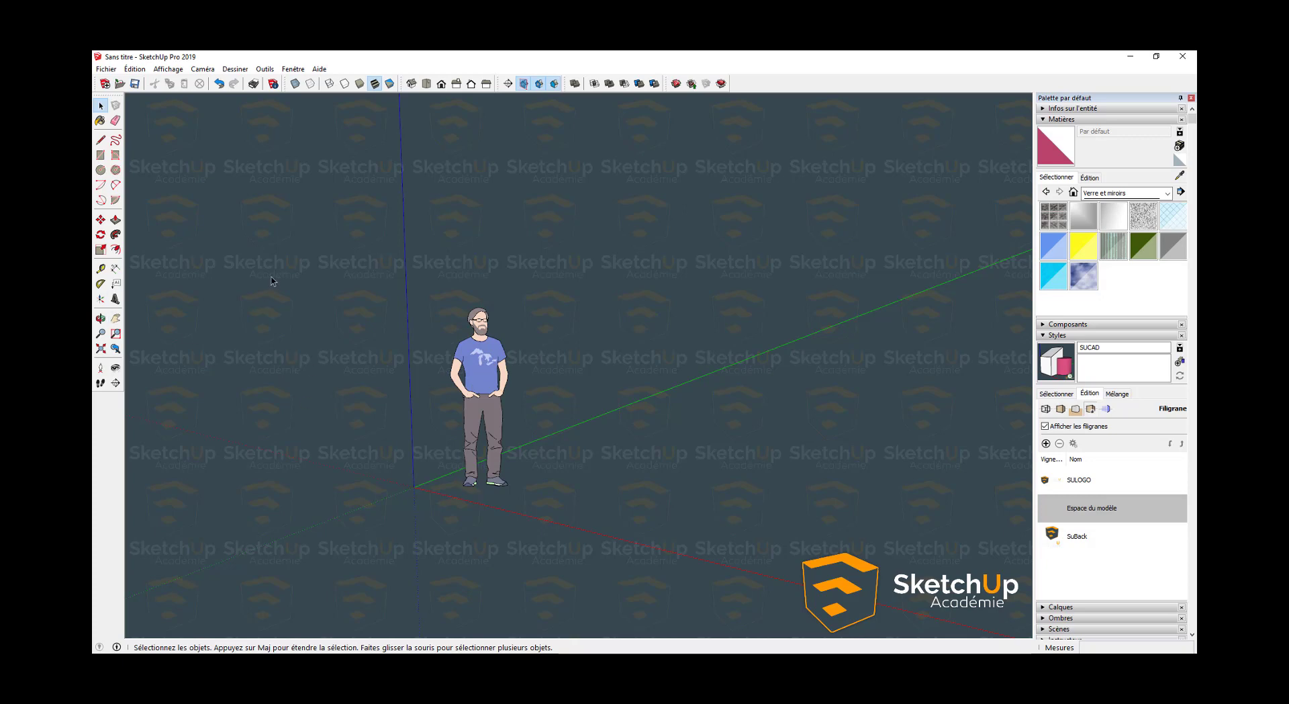
Replace the human figure by reloading its component from the file Jeremy 2.0 in the desktop folder SUCAD_EXO Modèle Type.
right_click(497, 391)
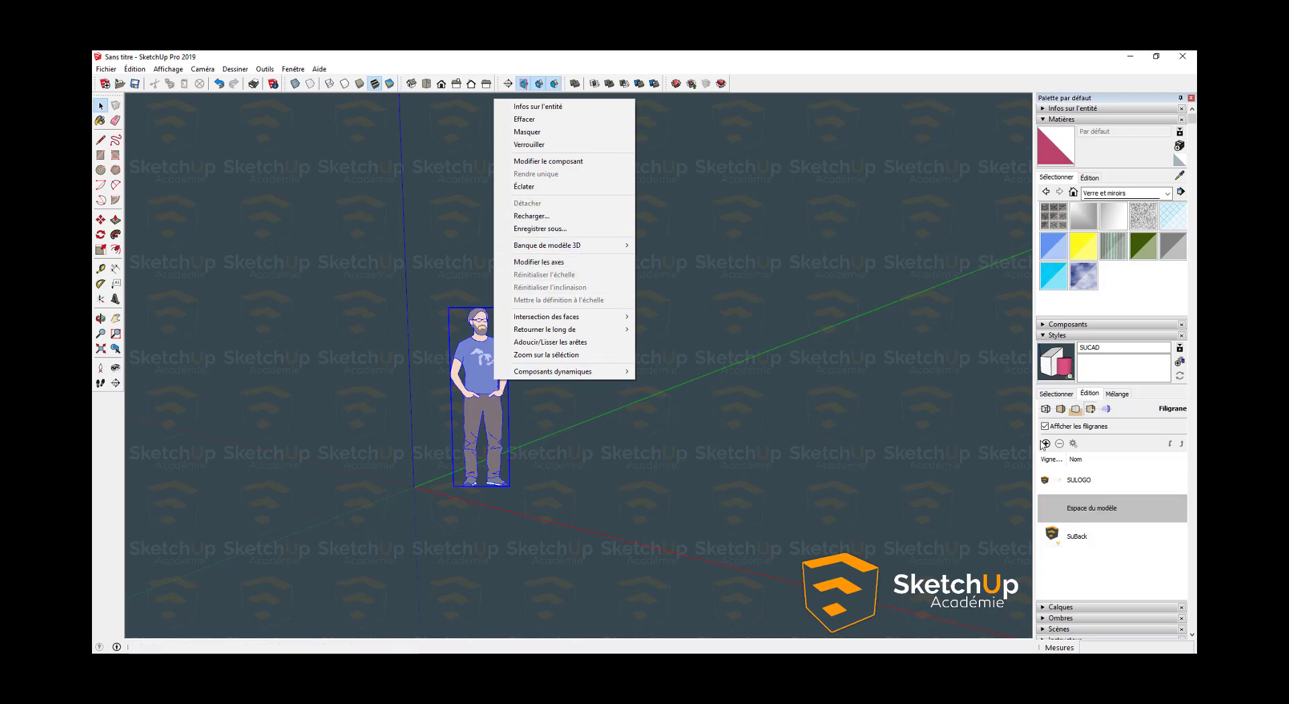
left_click(1057, 335)
left_click(1058, 324)
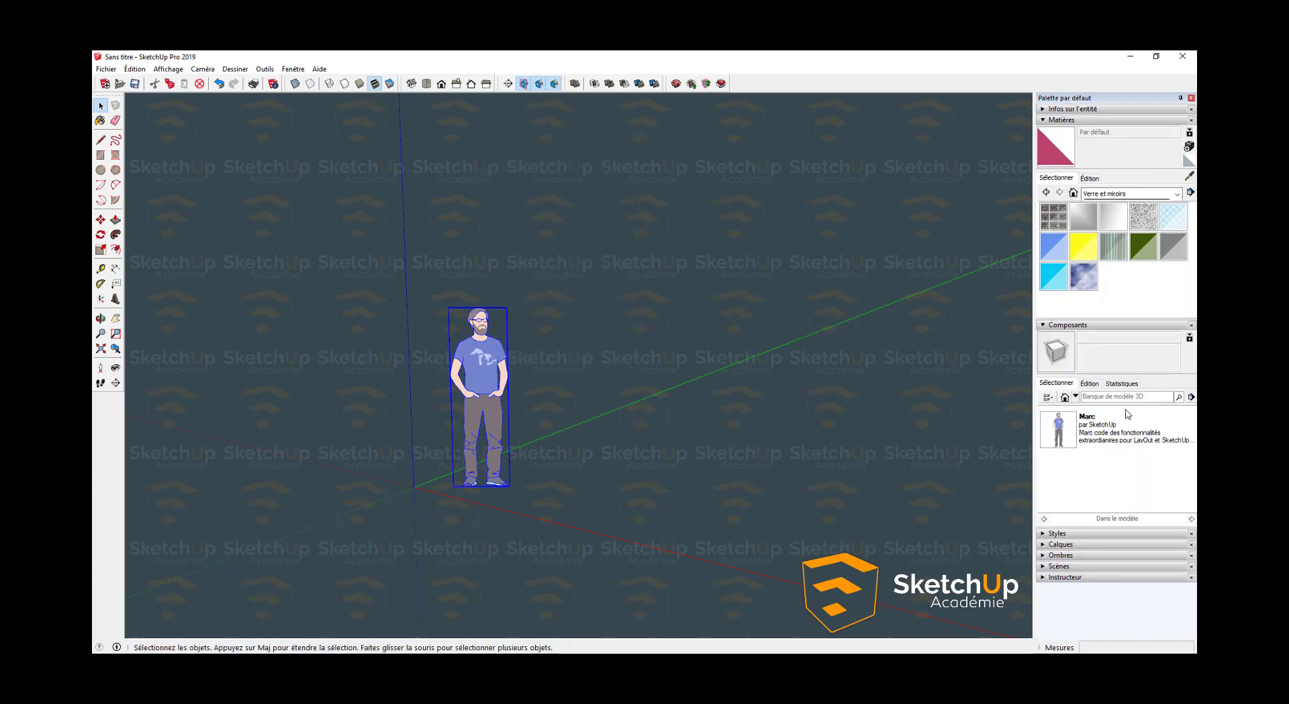
right_click(468, 363)
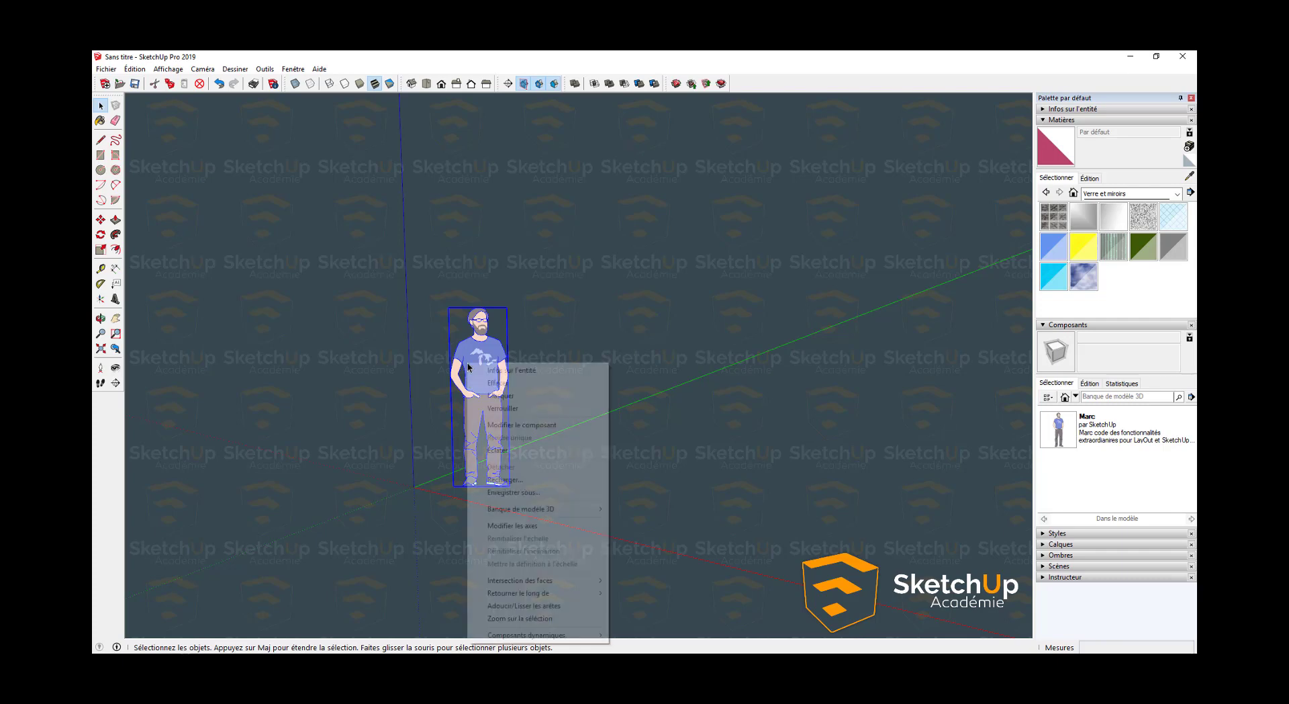
left_click(520, 481)
left_click(668, 382)
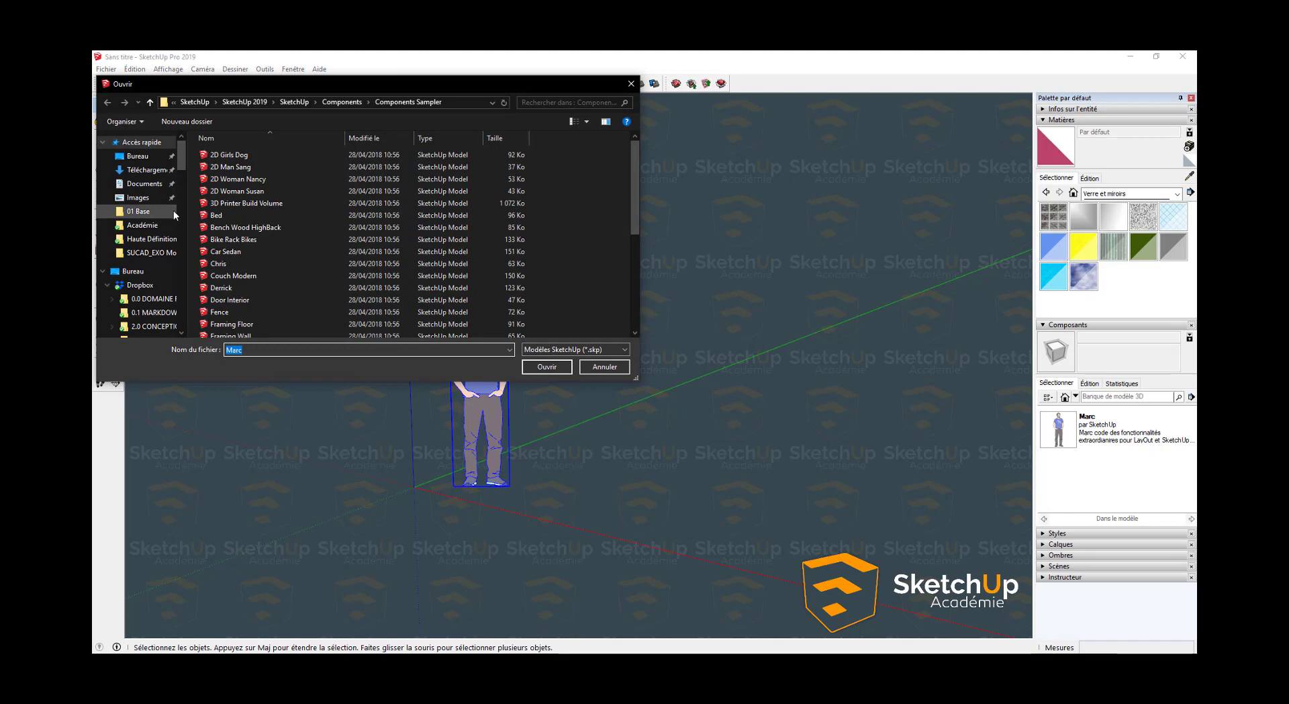
left_click(138, 156)
double_click(247, 179)
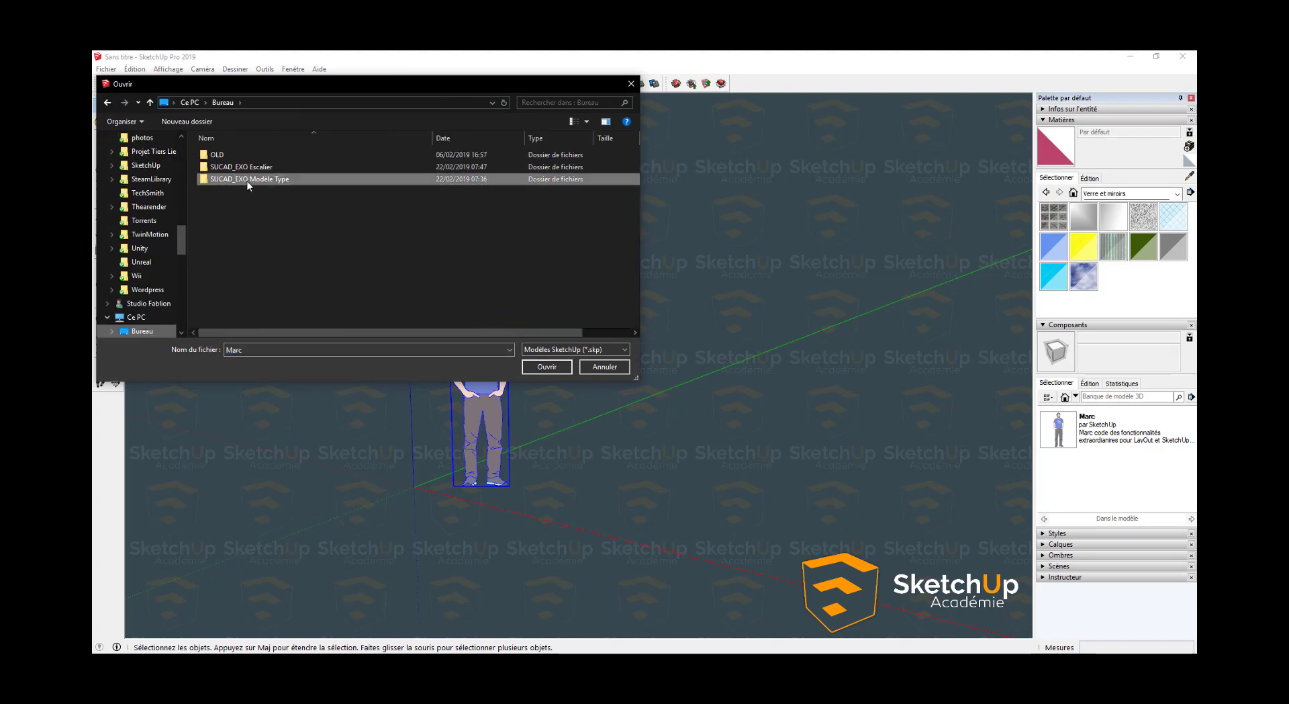
left_click(236, 172)
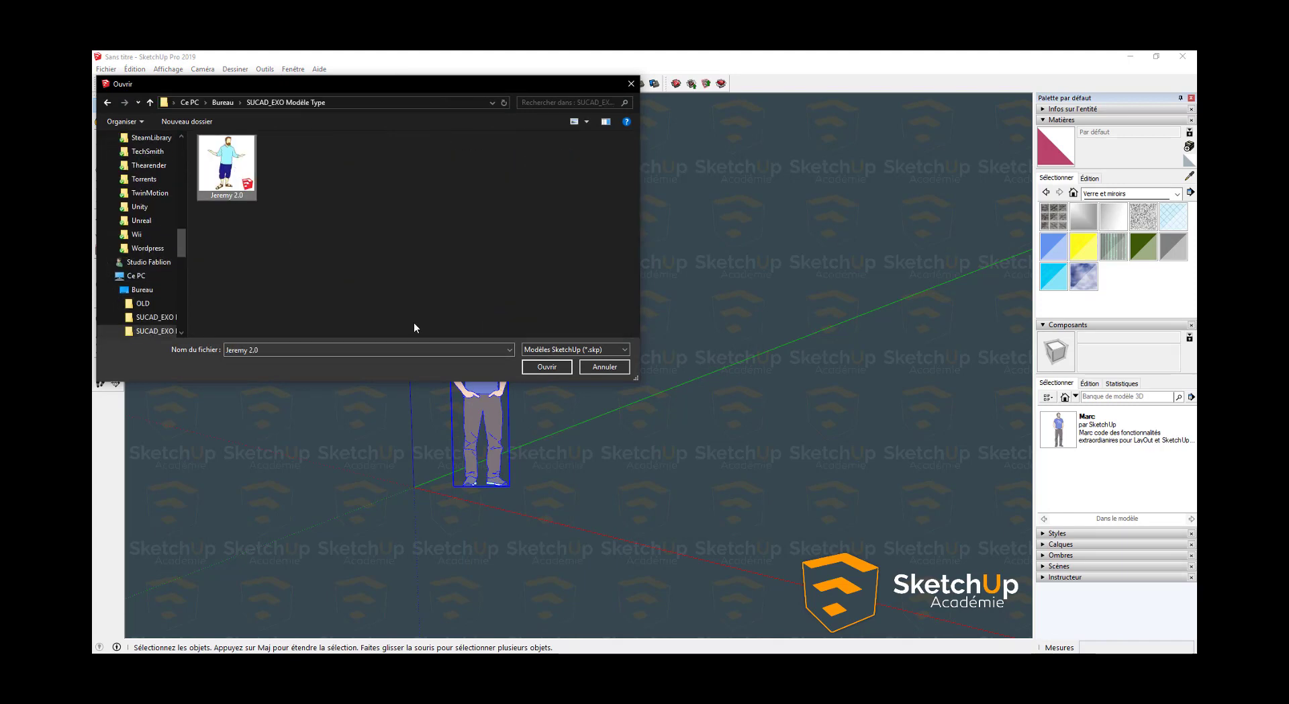
left_click(547, 366)
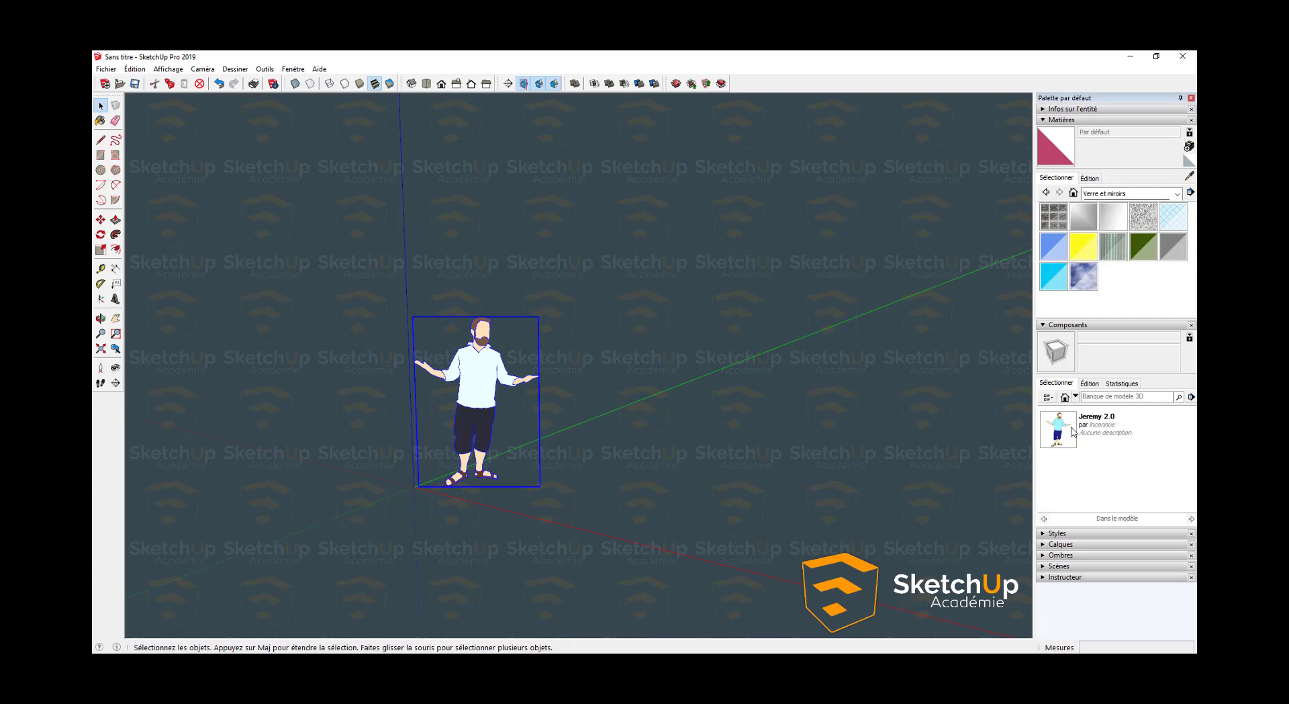
left_click(570, 434)
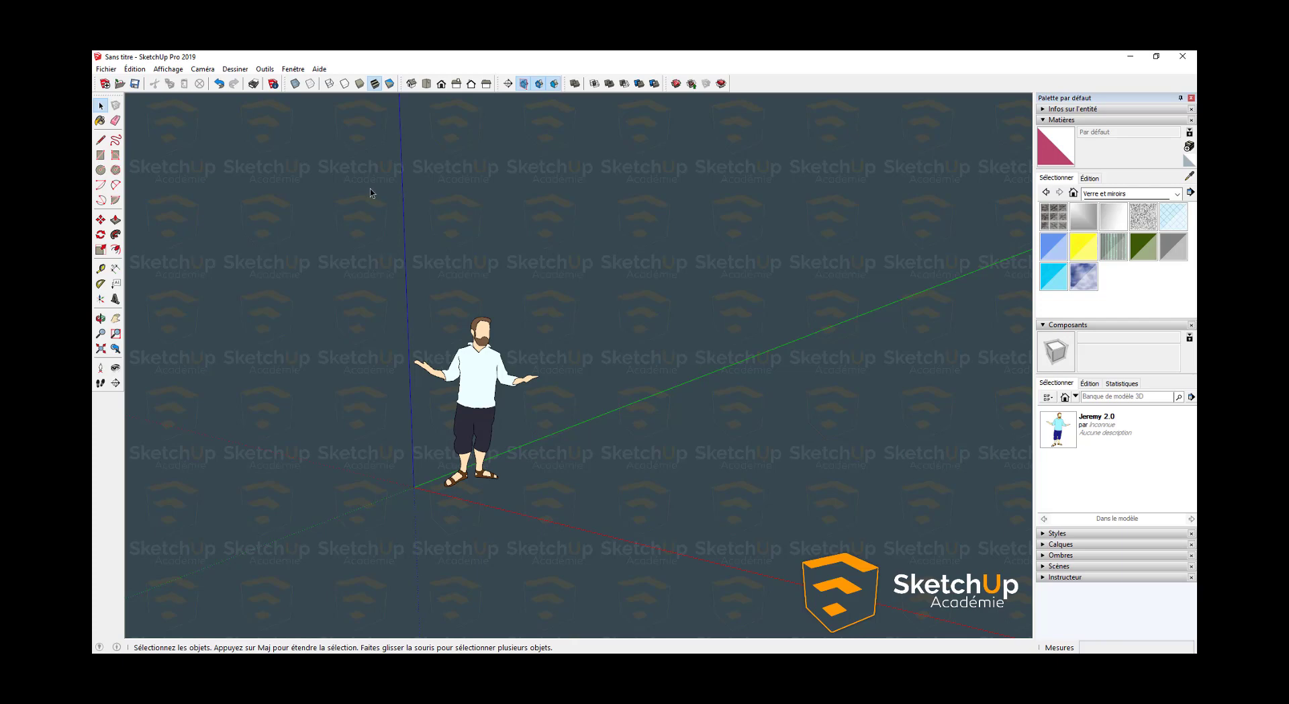
Set the model's length units to decimal centimetres with a precision of 0,0 cm.
left_click(292, 69)
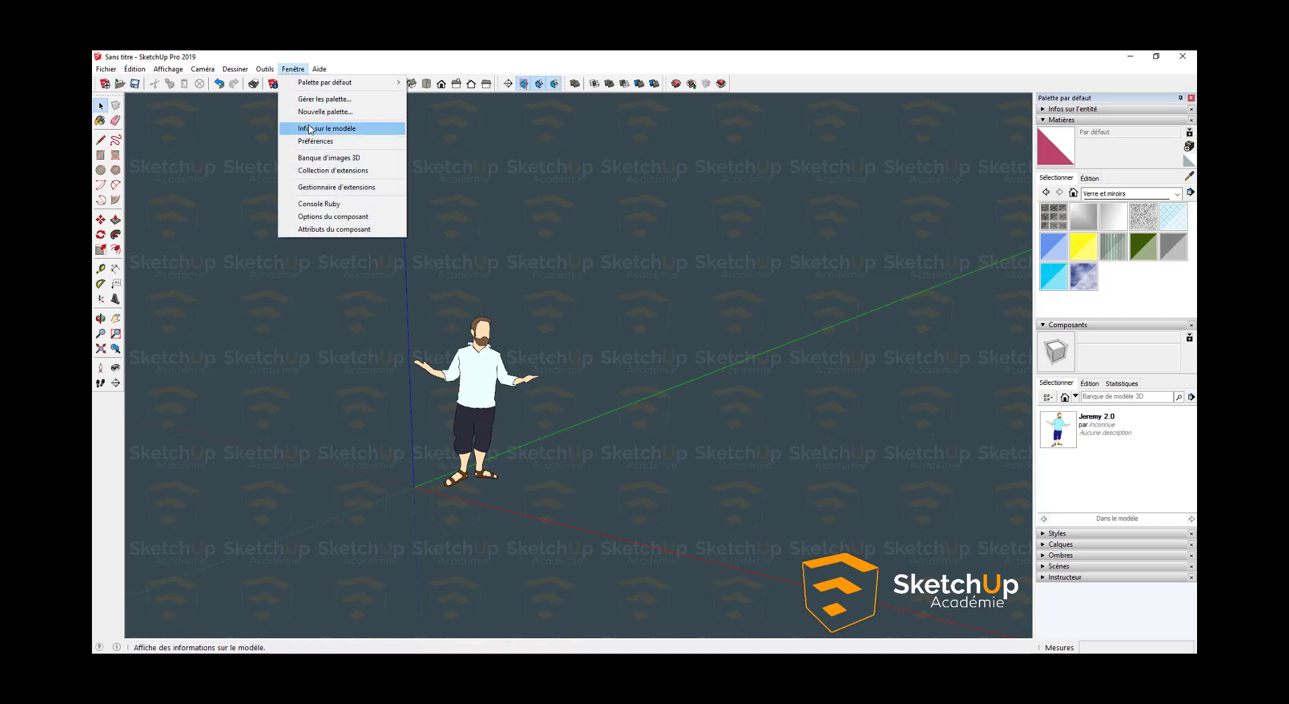
left_click(421, 55)
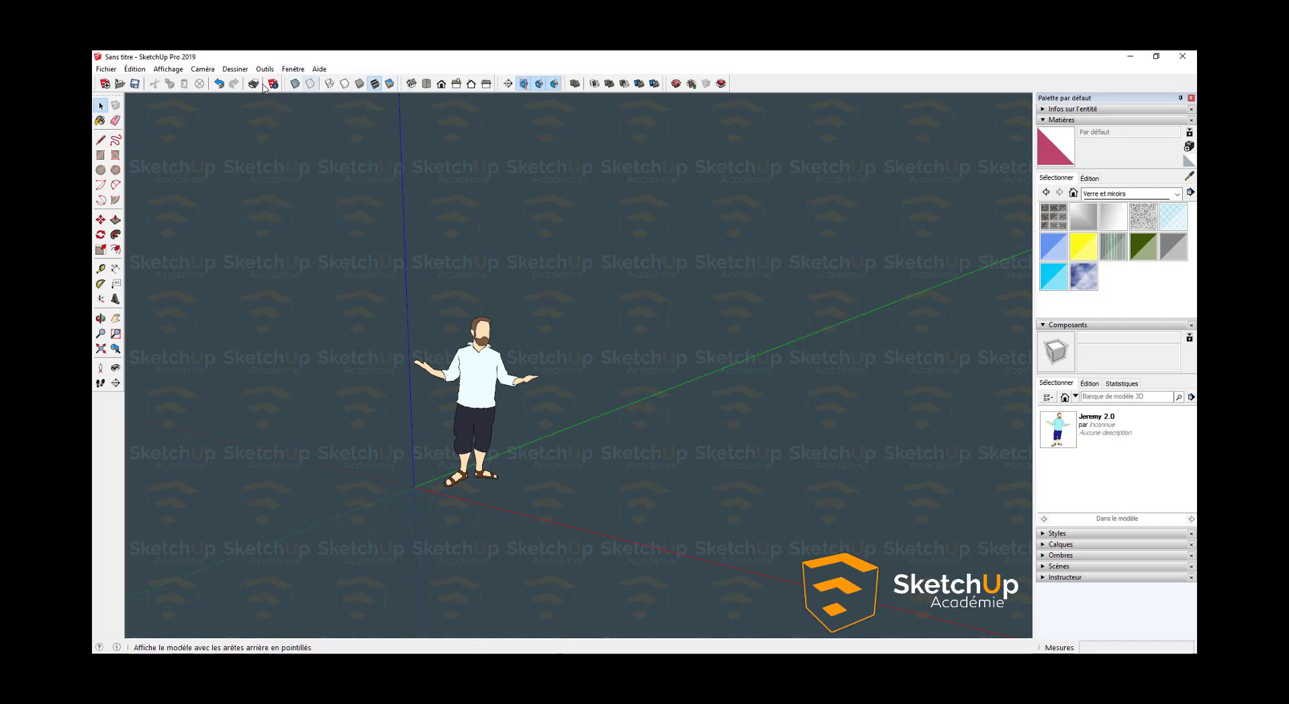
left_click(273, 83)
left_click_drag(247, 87, 549, 158)
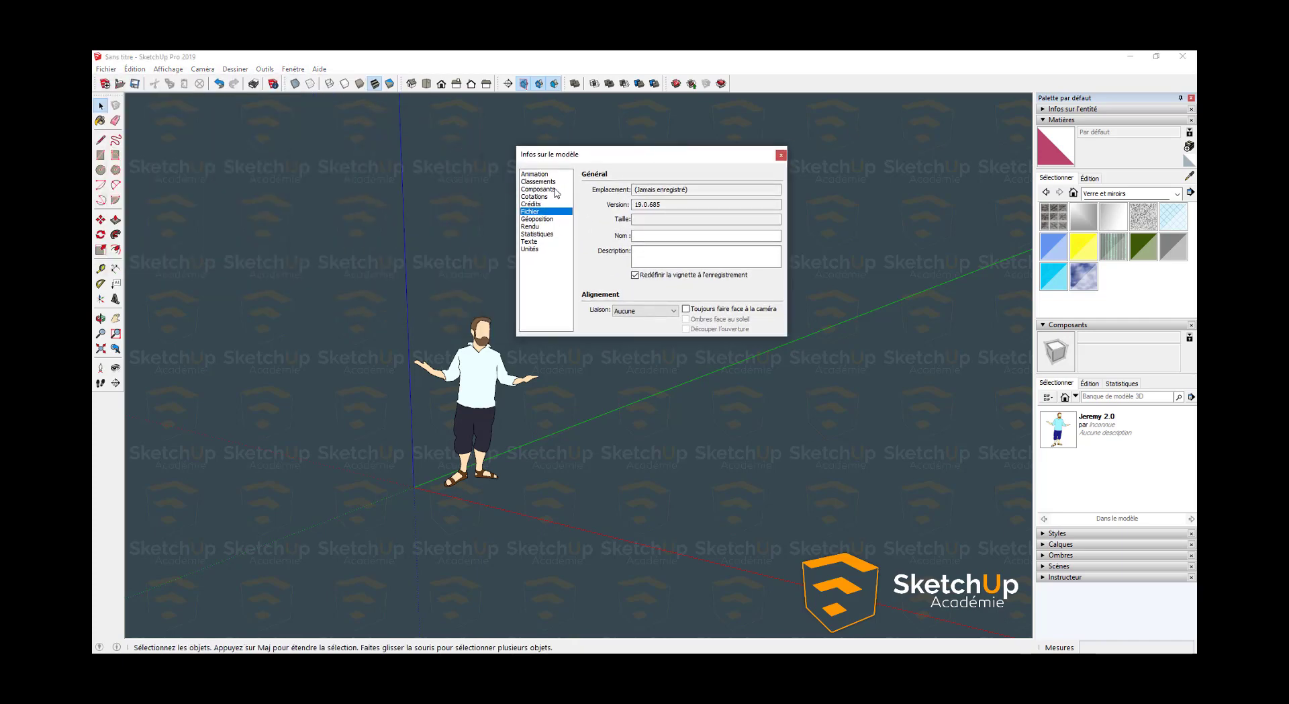
left_click(529, 249)
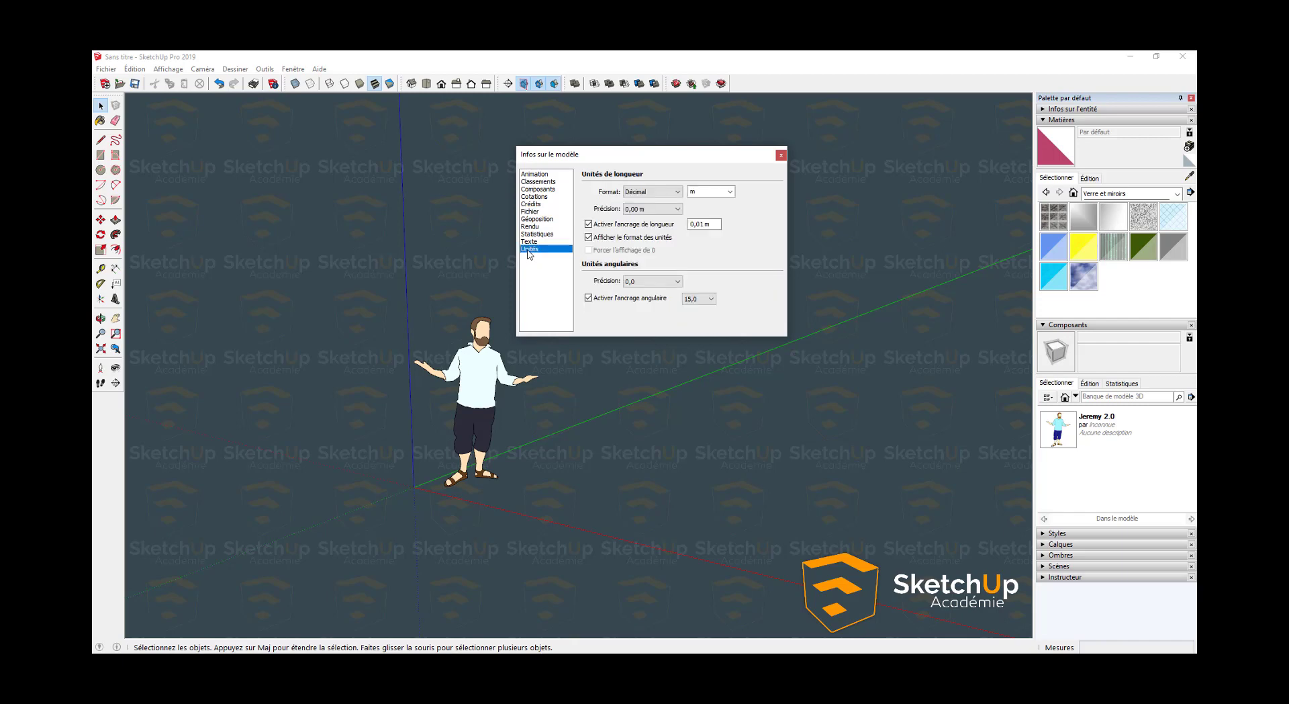
left_click(704, 193)
left_click(730, 192)
left_click(702, 226)
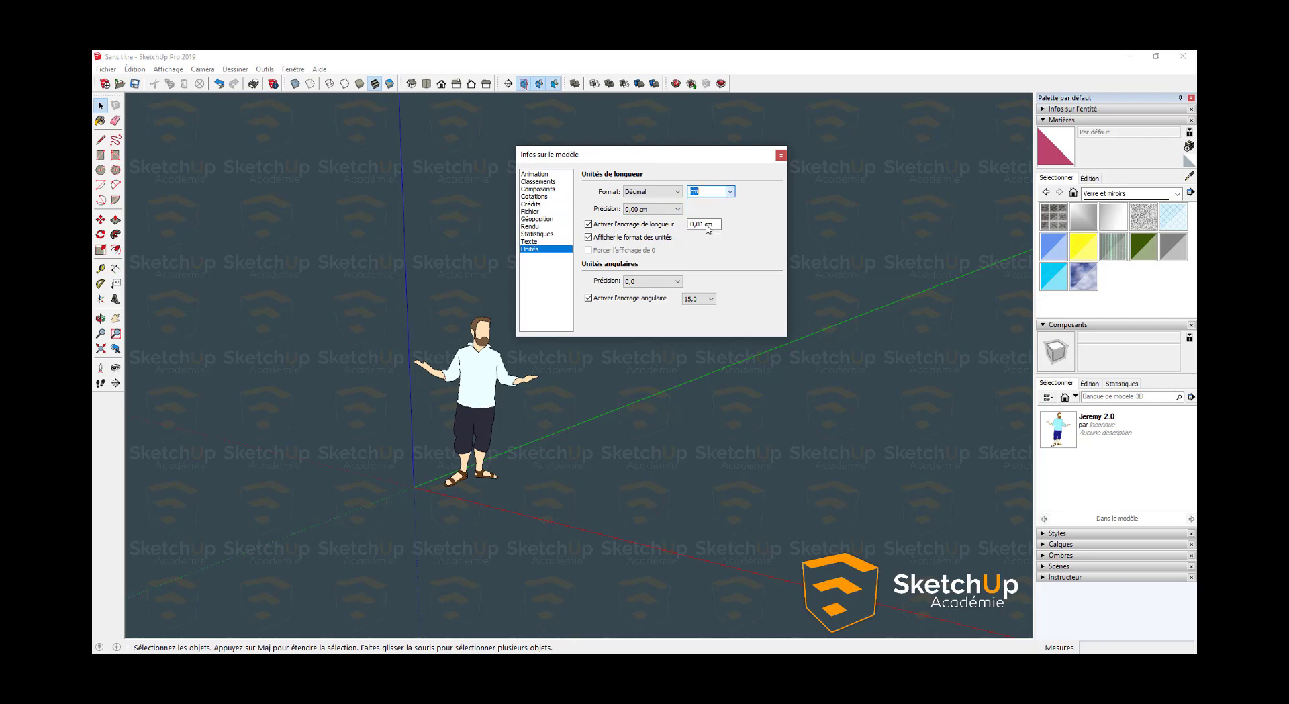
left_click(653, 214)
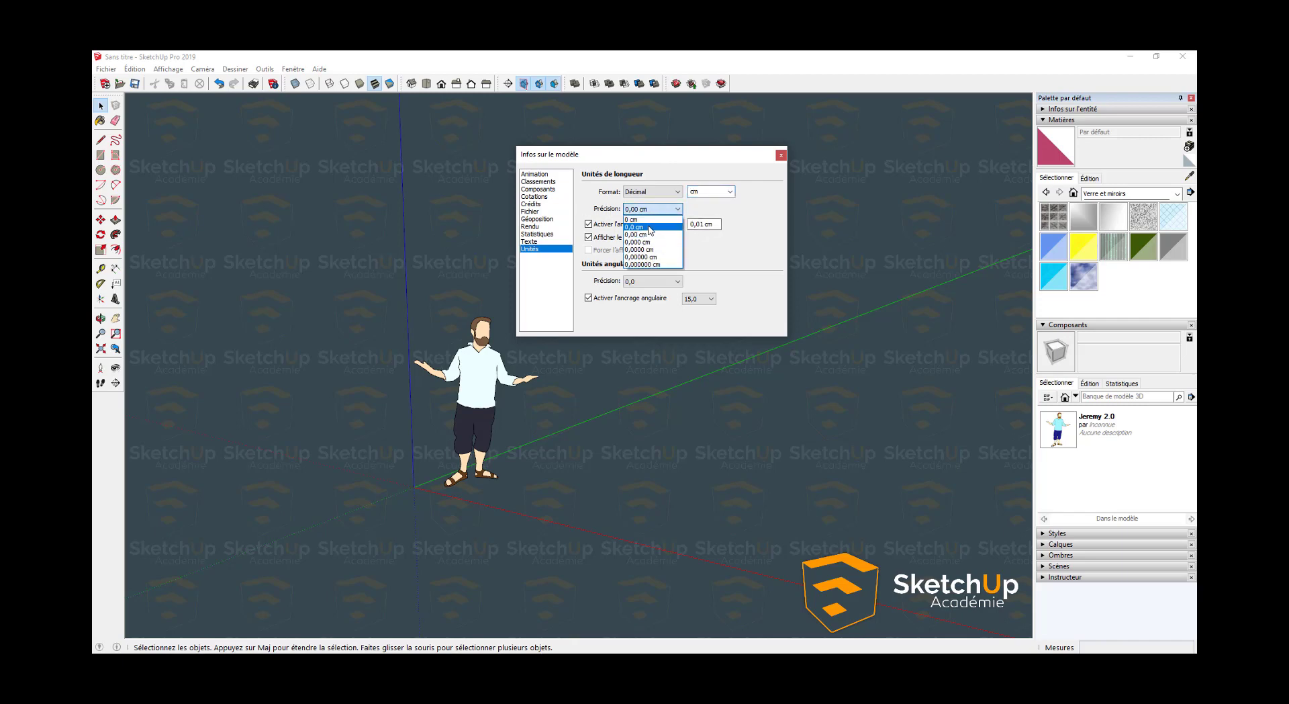
left_click(648, 228)
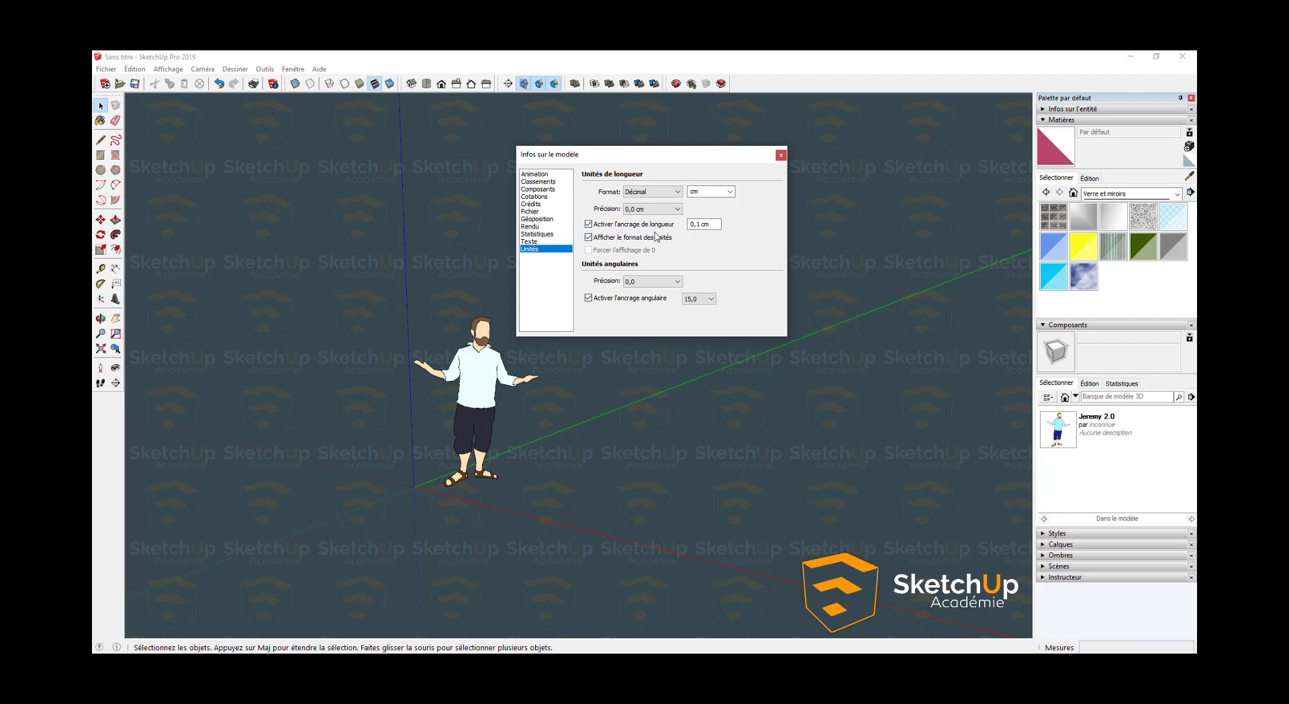
Disable length snapping in the model's unit settings and close the model information.
left_click_drag(715, 224, 676, 230)
type("35")
left_click(651, 226)
left_click(781, 155)
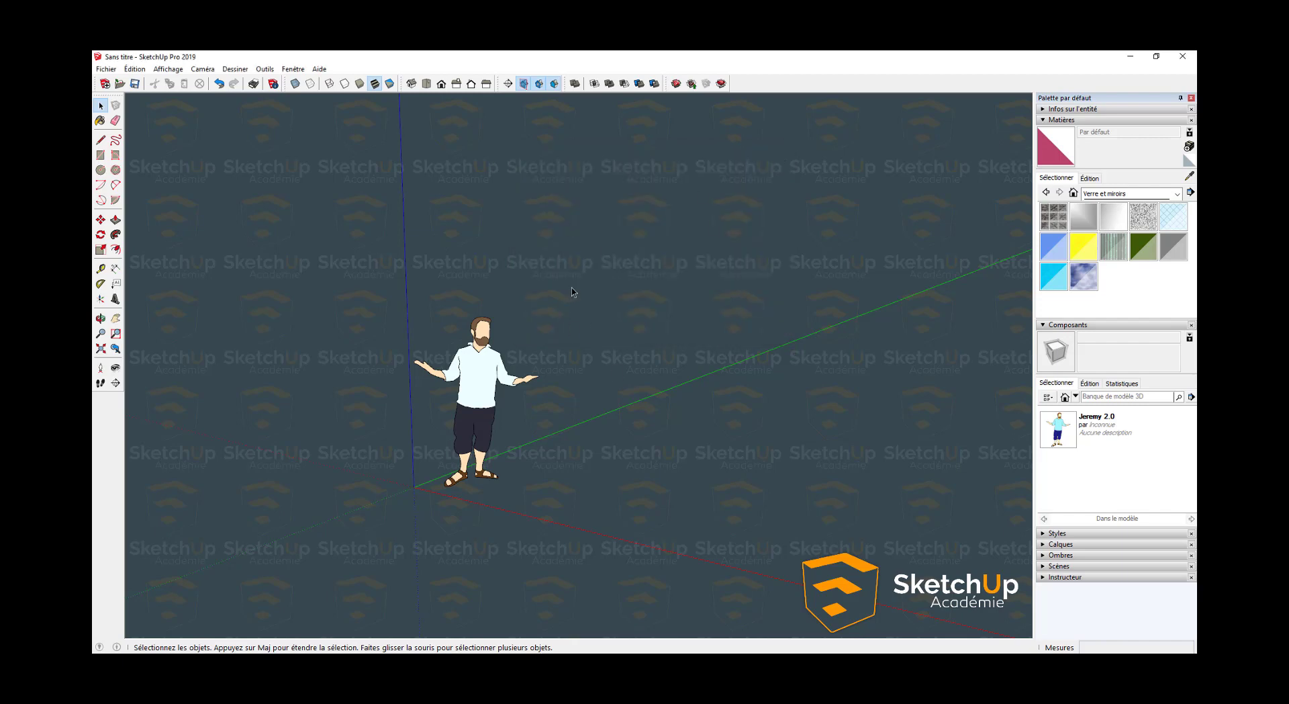
Show the materials in the model and purge all unused elements, with the component hierarchy expanded in the model statistics.
left_click(1073, 193)
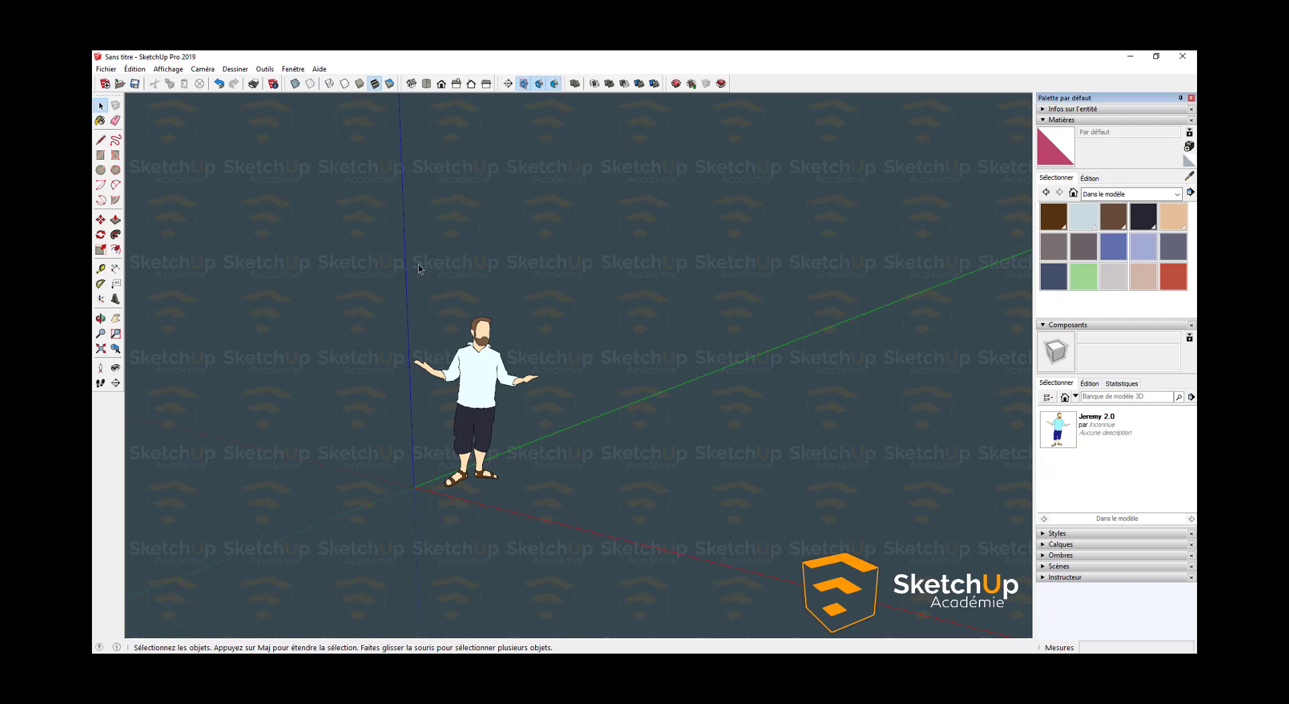
left_click(273, 84)
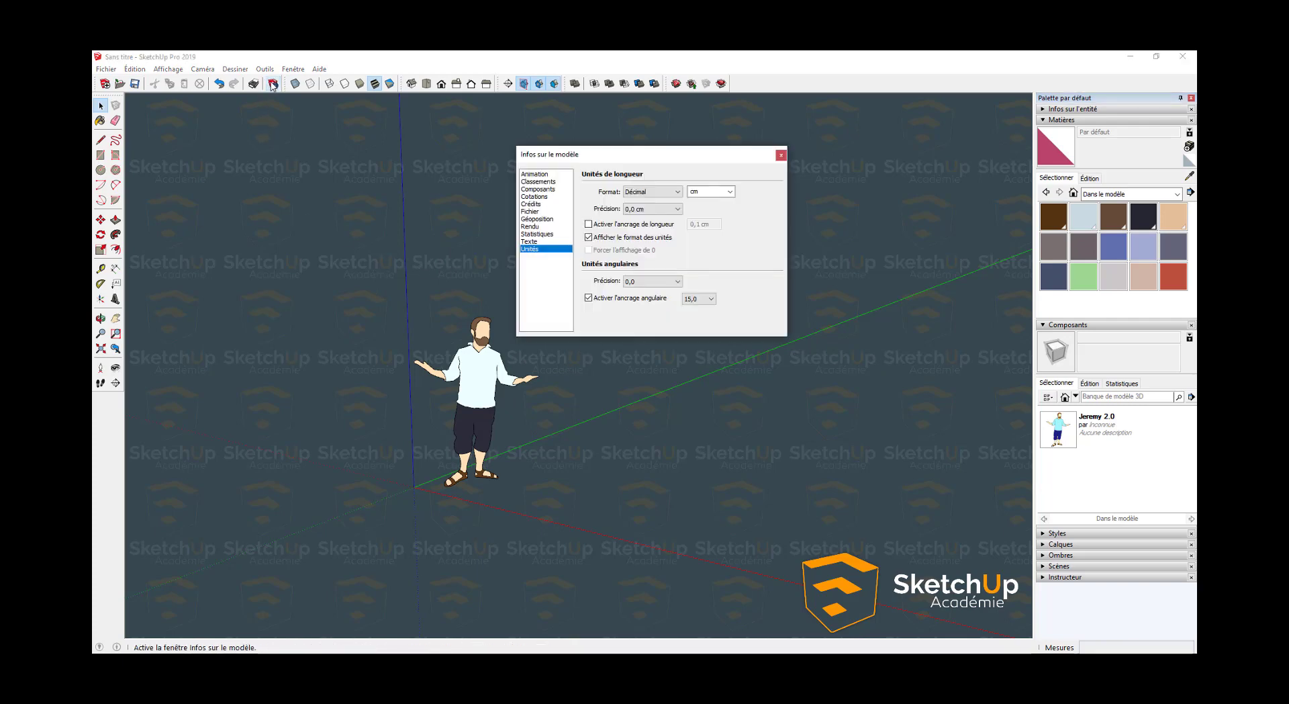
left_click(538, 233)
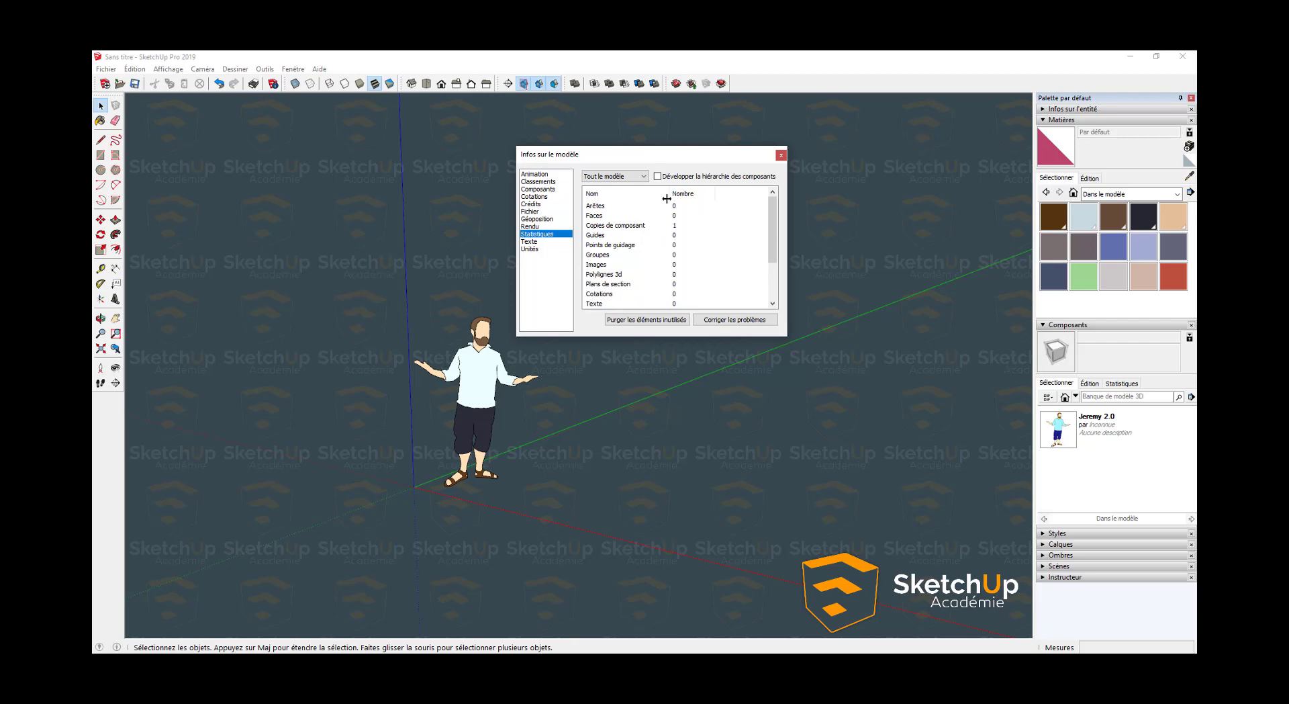
left_click(657, 176)
left_click(664, 320)
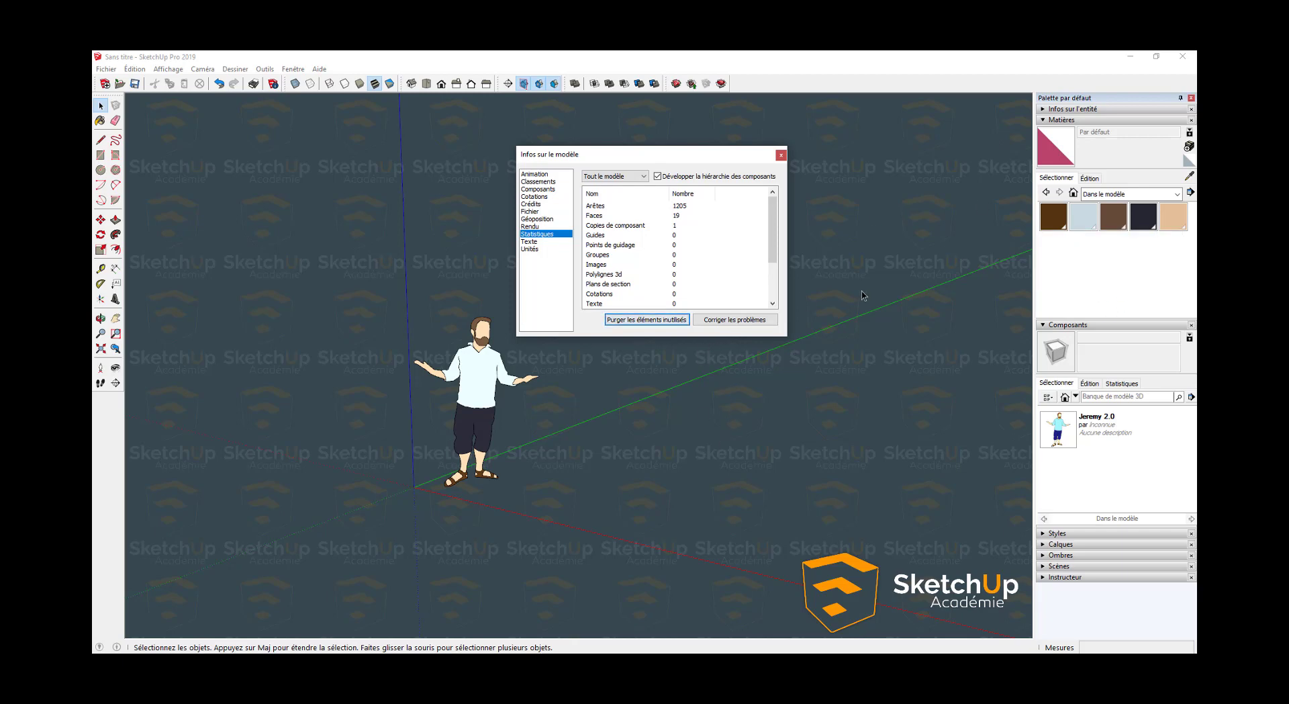
left_click(781, 155)
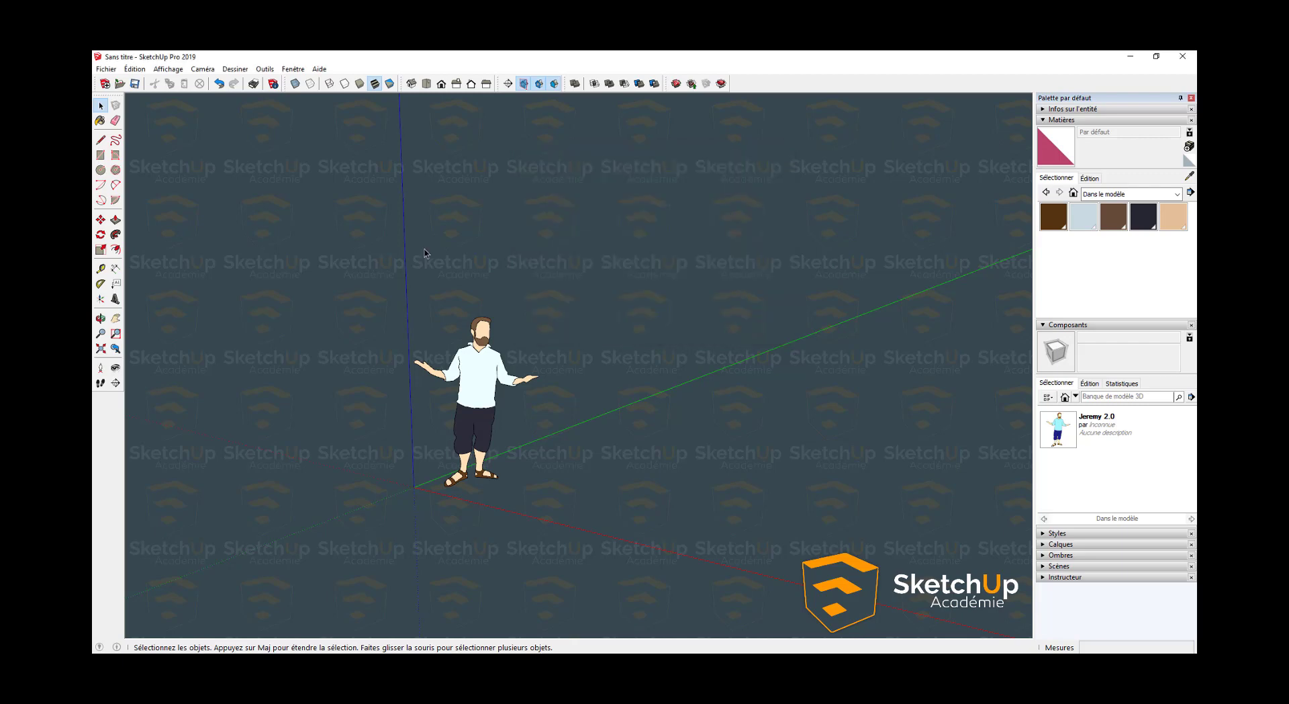
Restore the default material as the current one and collapse every section of the default tray, including materials, components and layers.
left_click(1053, 216)
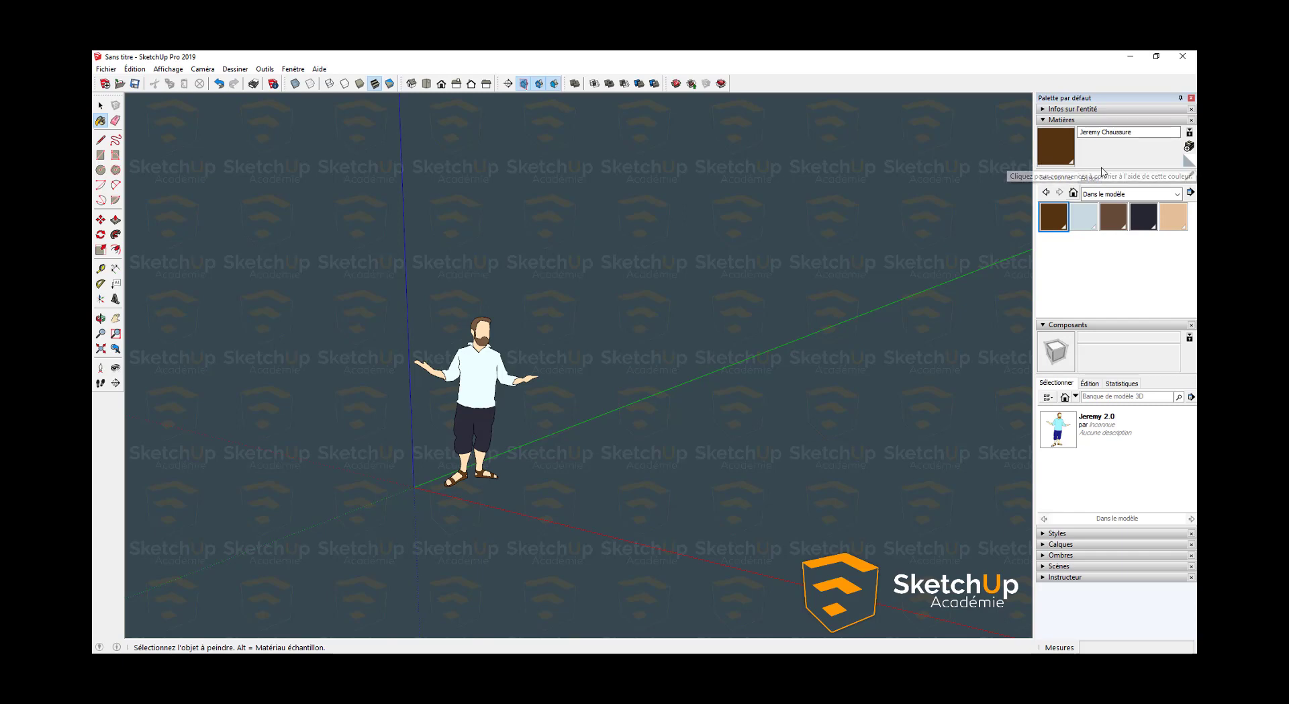
left_click(1187, 162)
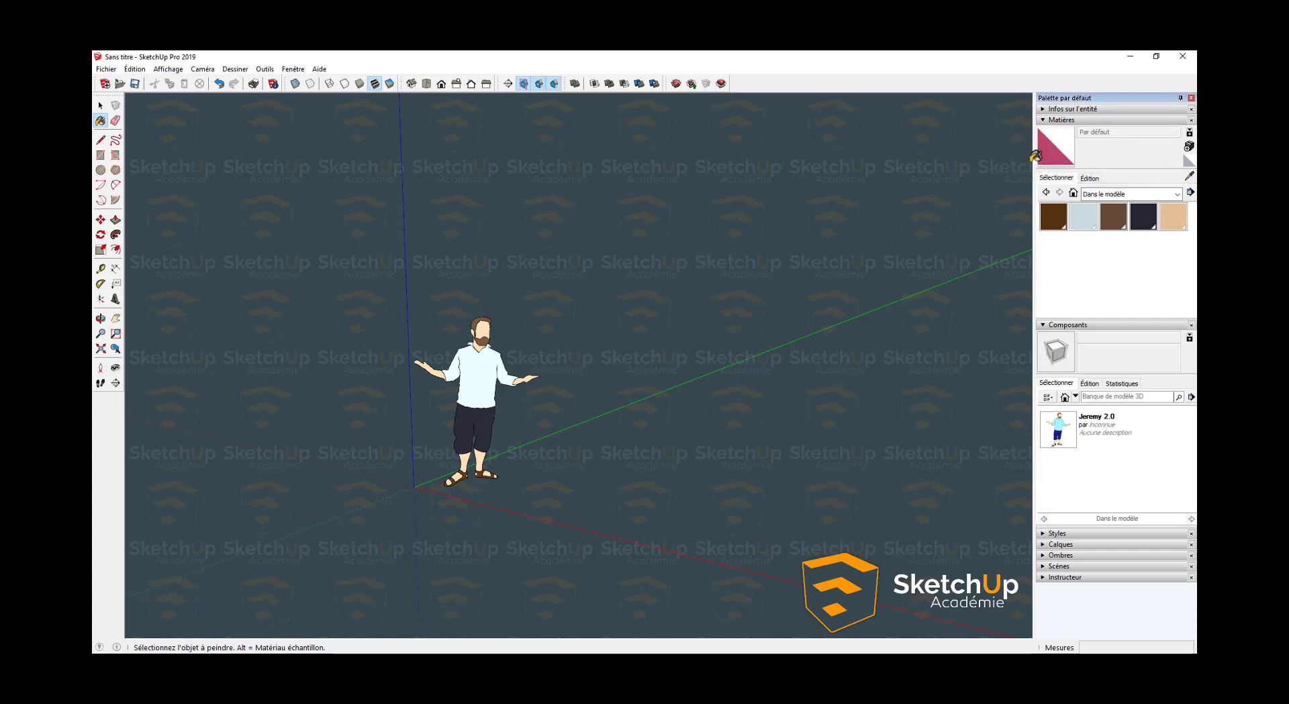
left_click(1056, 545)
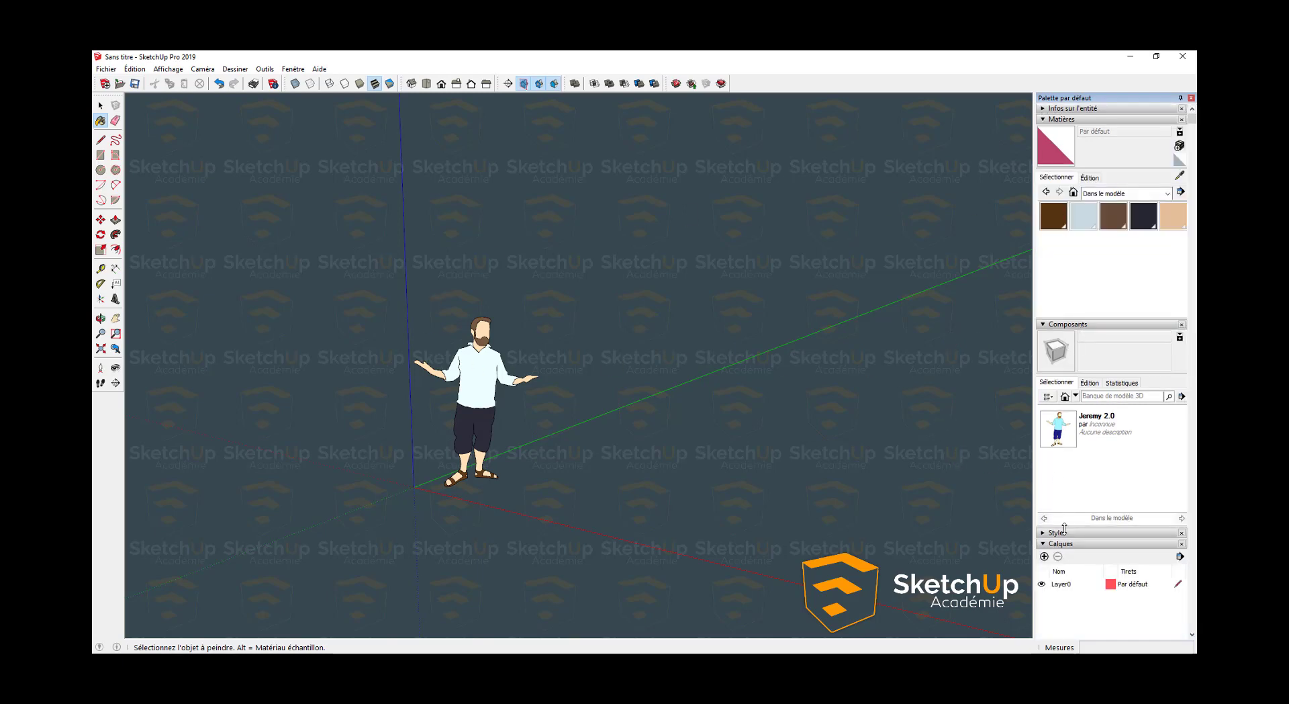
left_click(1072, 121)
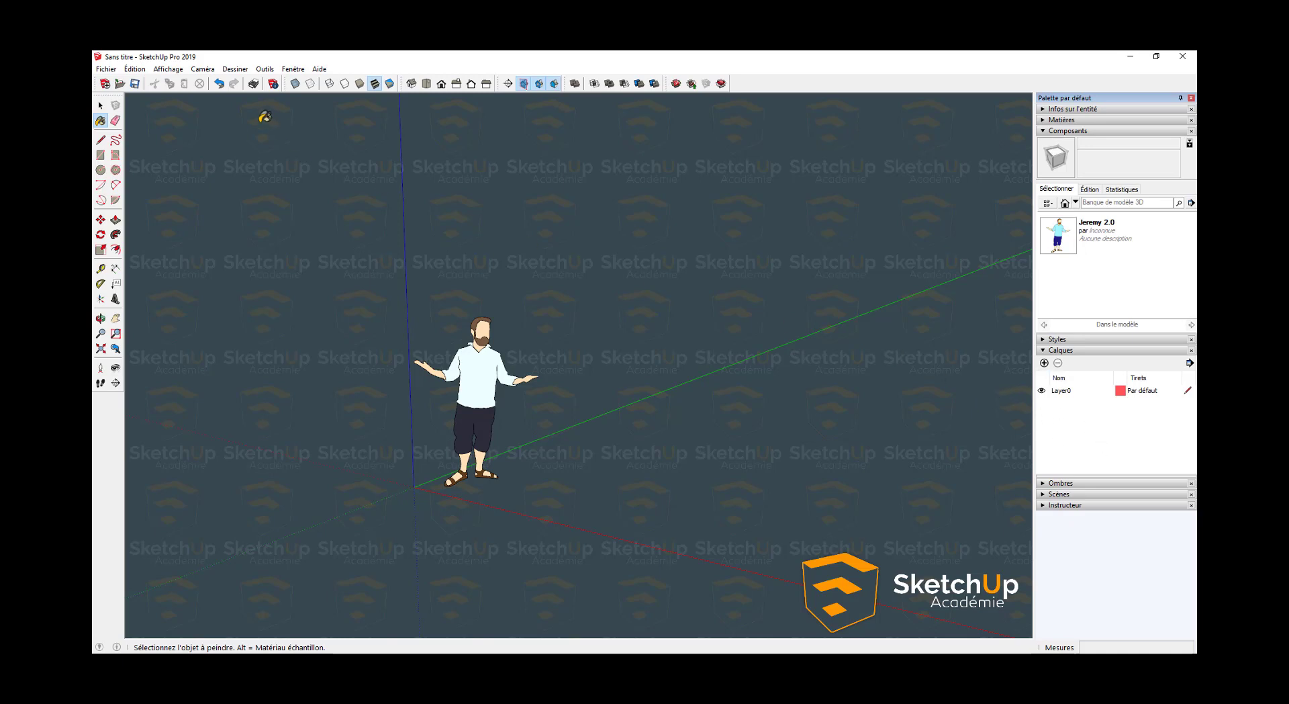
key("space")
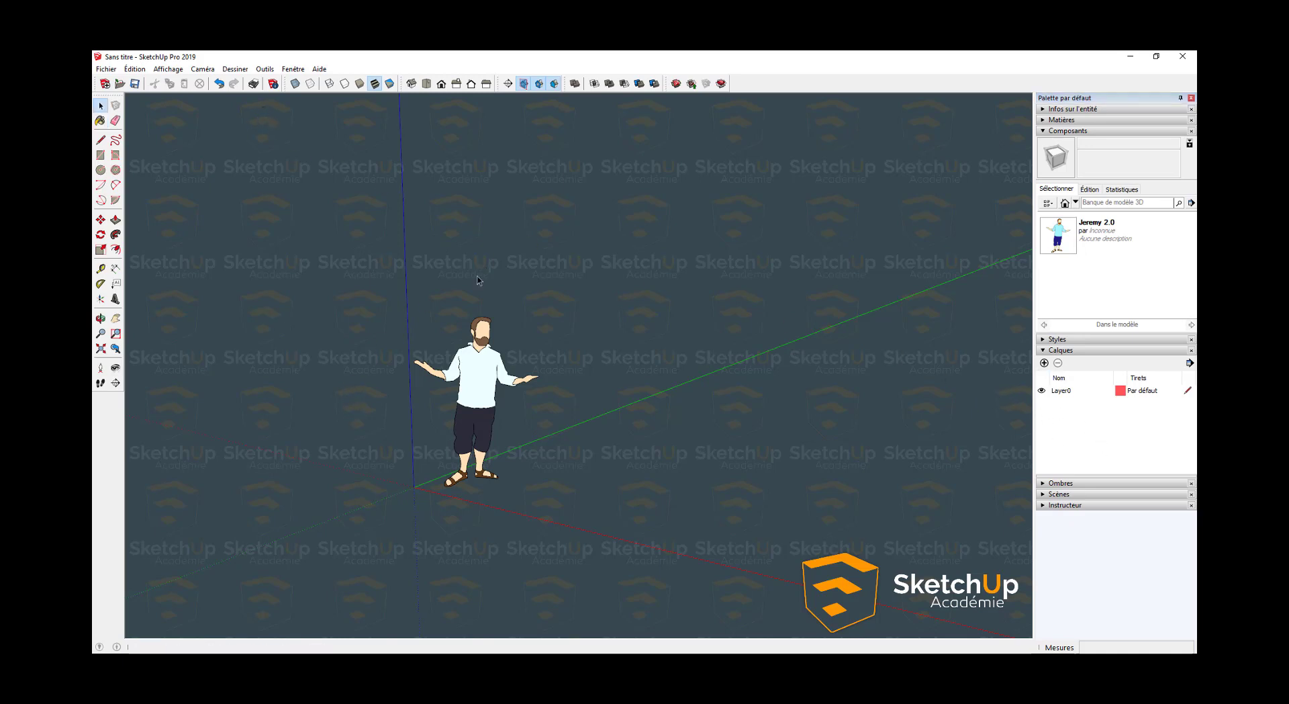
left_click(1063, 120)
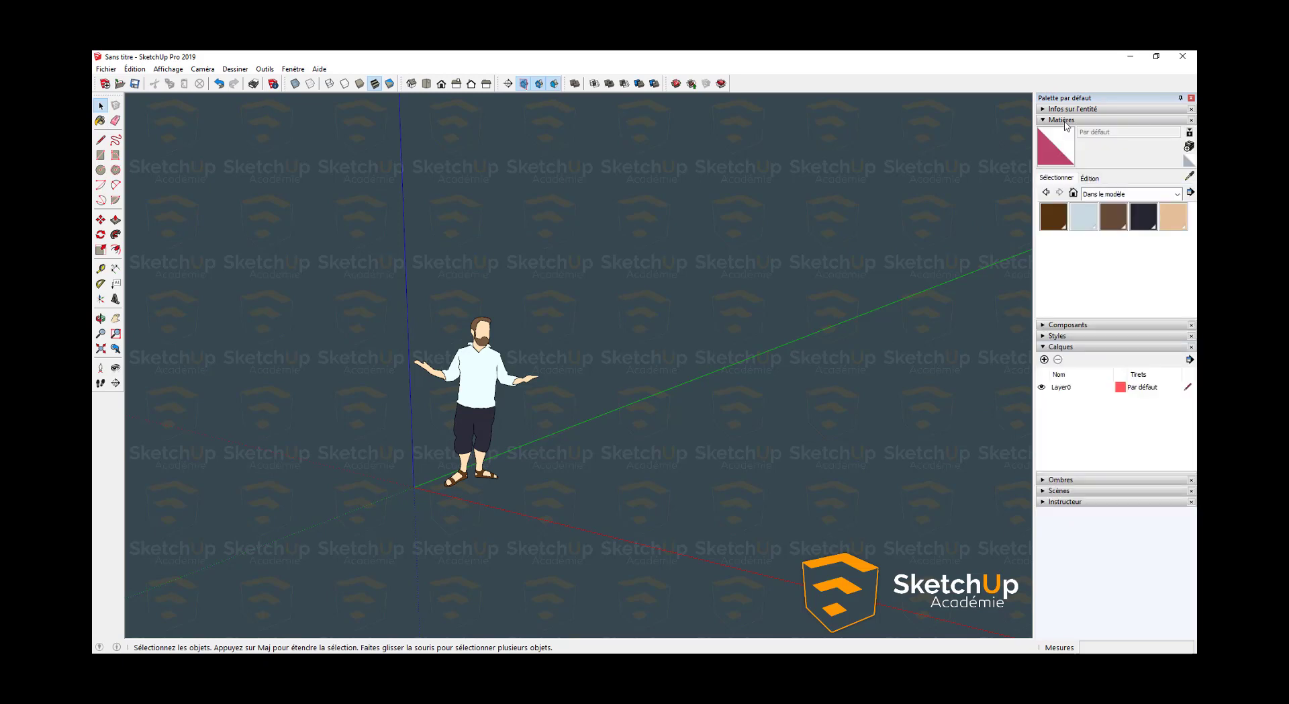
left_click(1064, 120)
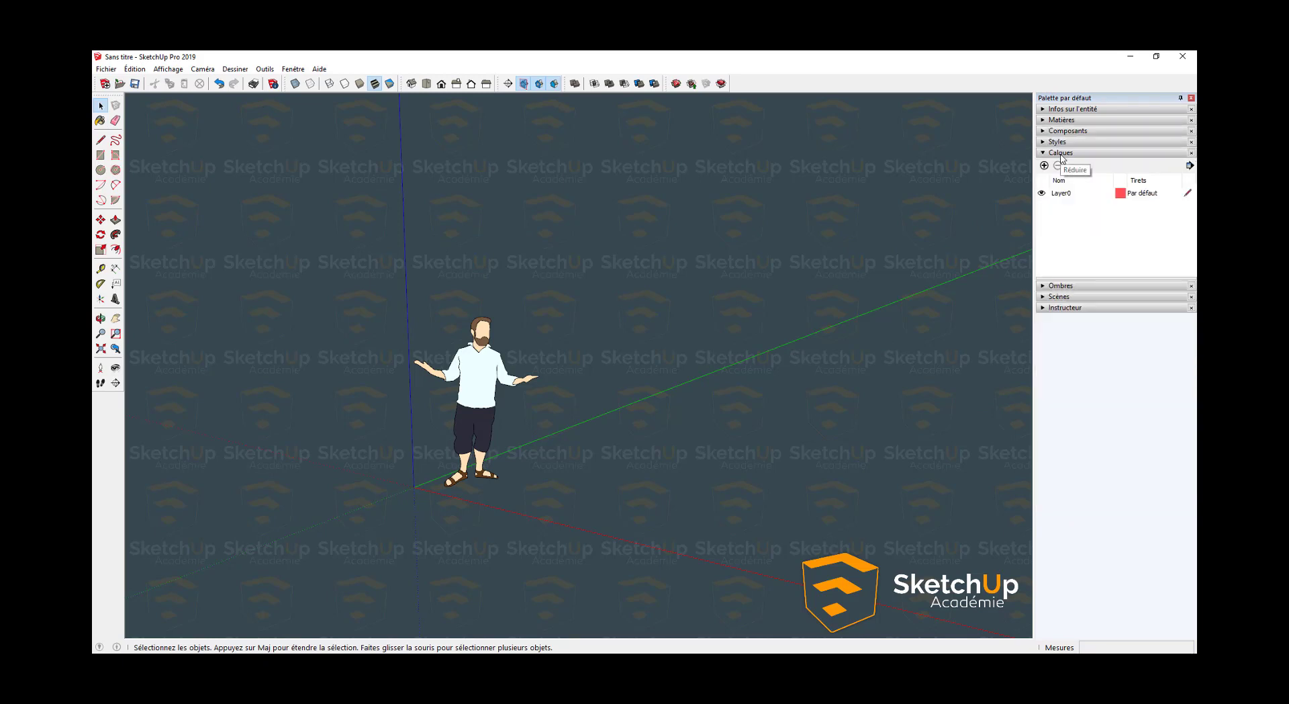
left_click(1062, 154)
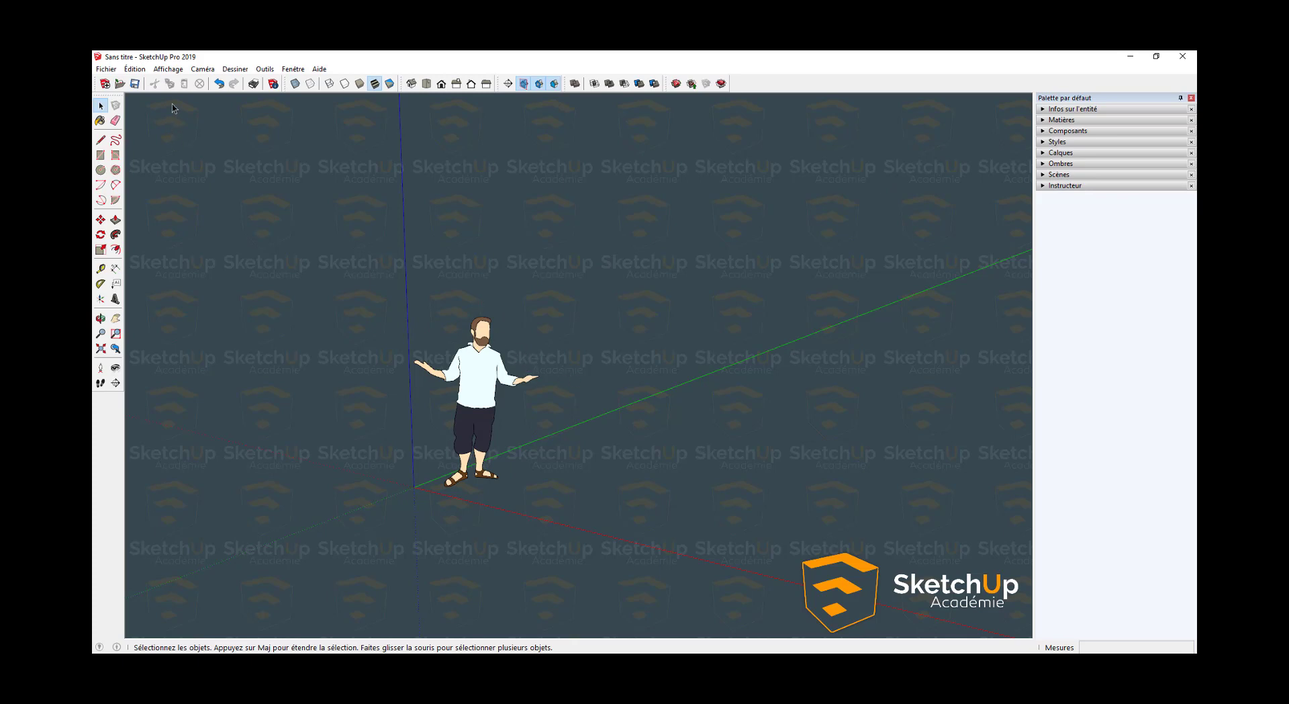
Save the model as a template named SUCAD with file name SUCAD.skp, set as the default template.
left_click(106, 70)
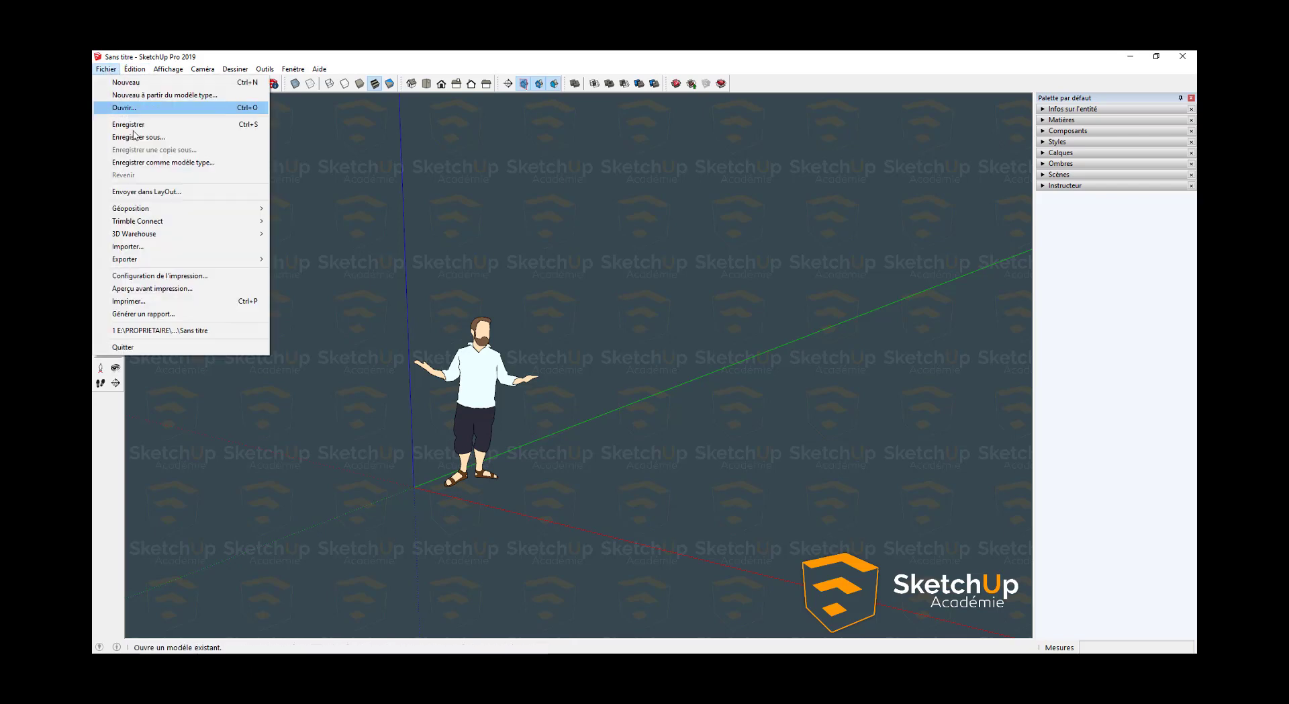
left_click(143, 163)
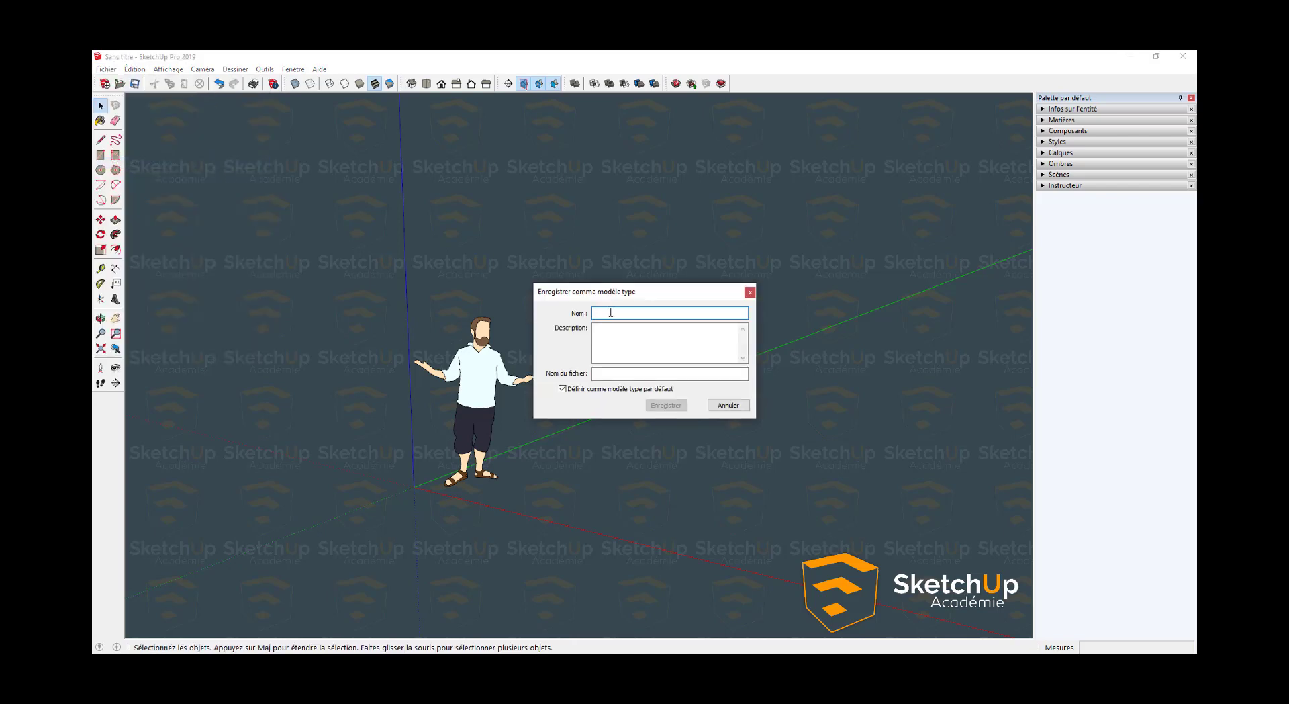
key("Caps_Lock")
type("SUCAD")
key("Tab")
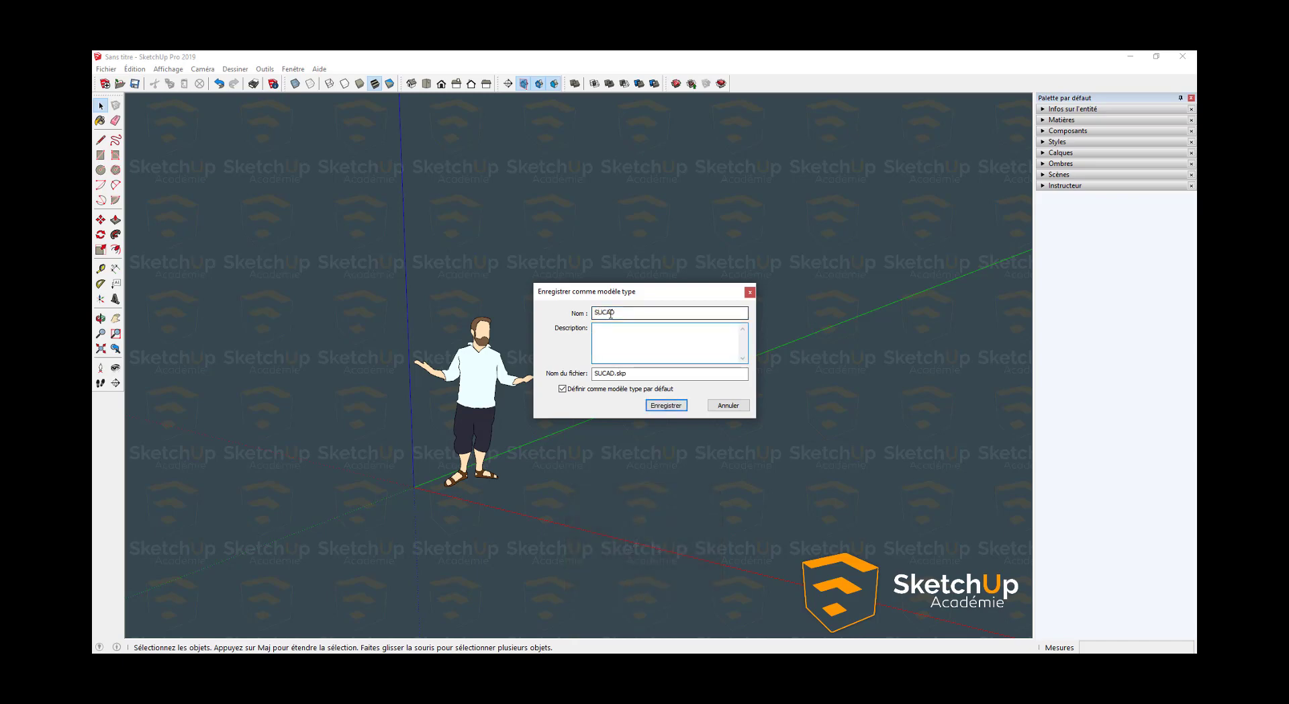
left_click(654, 406)
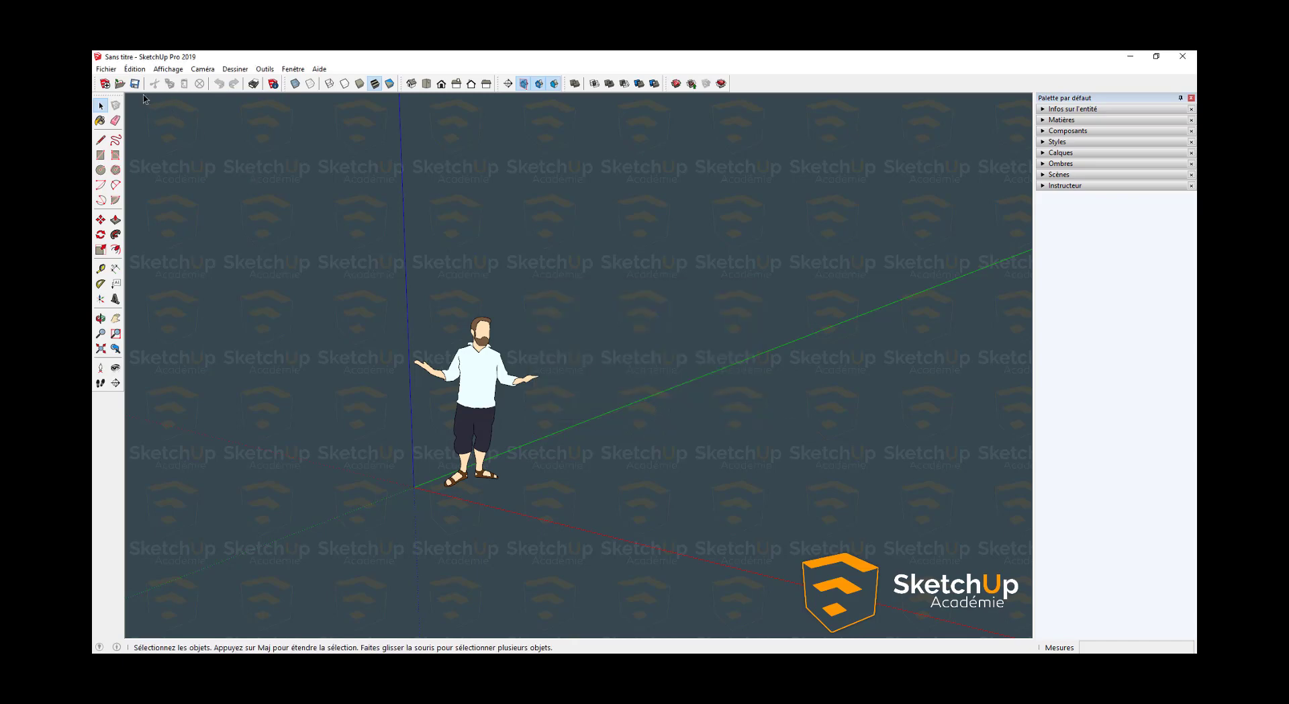
Create a new model to check that it starts from the SUCAD template.
left_click(105, 69)
left_click(118, 83)
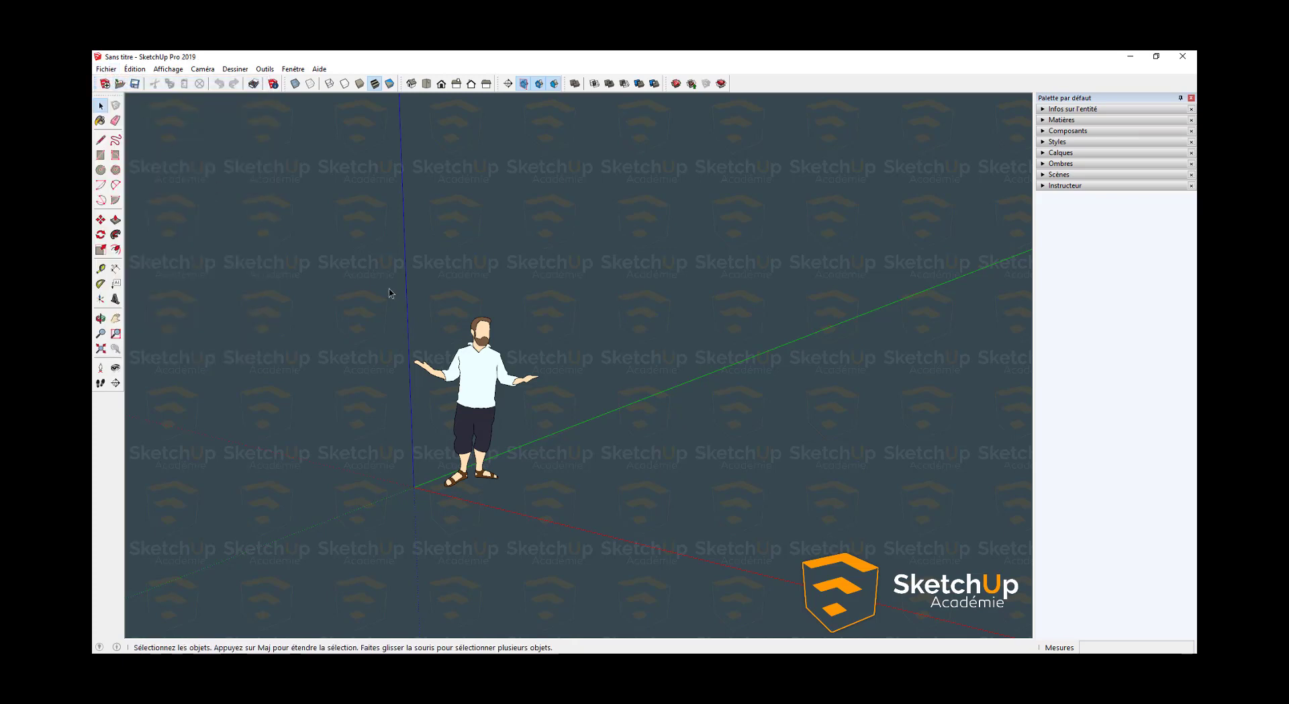